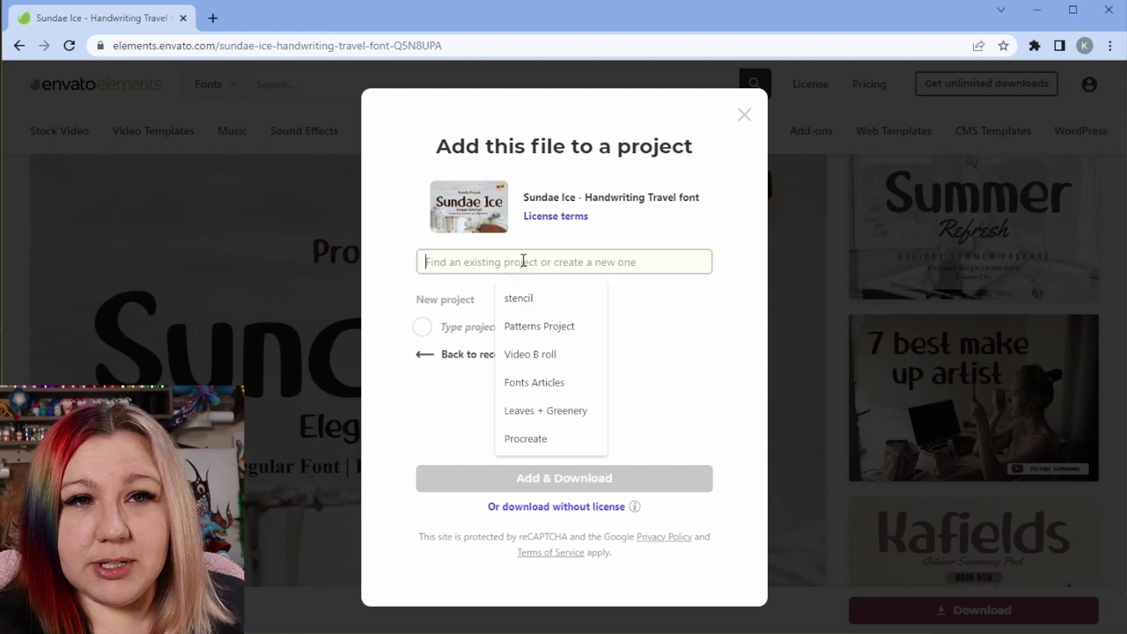
Step: Add the Sundae Ice font to the existing "stencil" project and download it
left_click(528, 299)
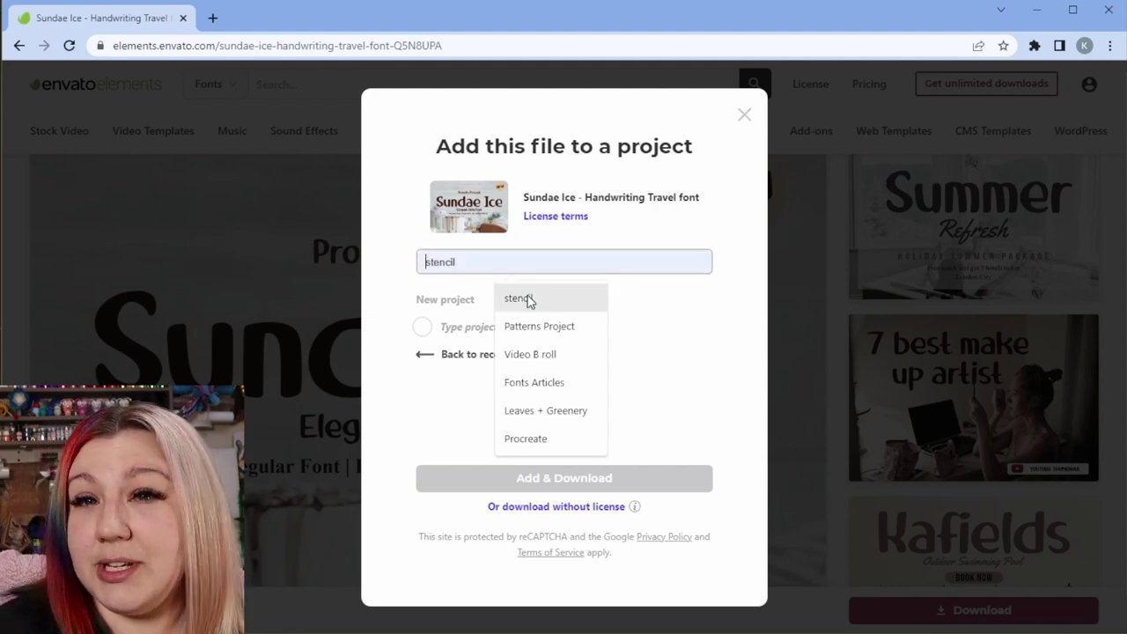
left_click(528, 300)
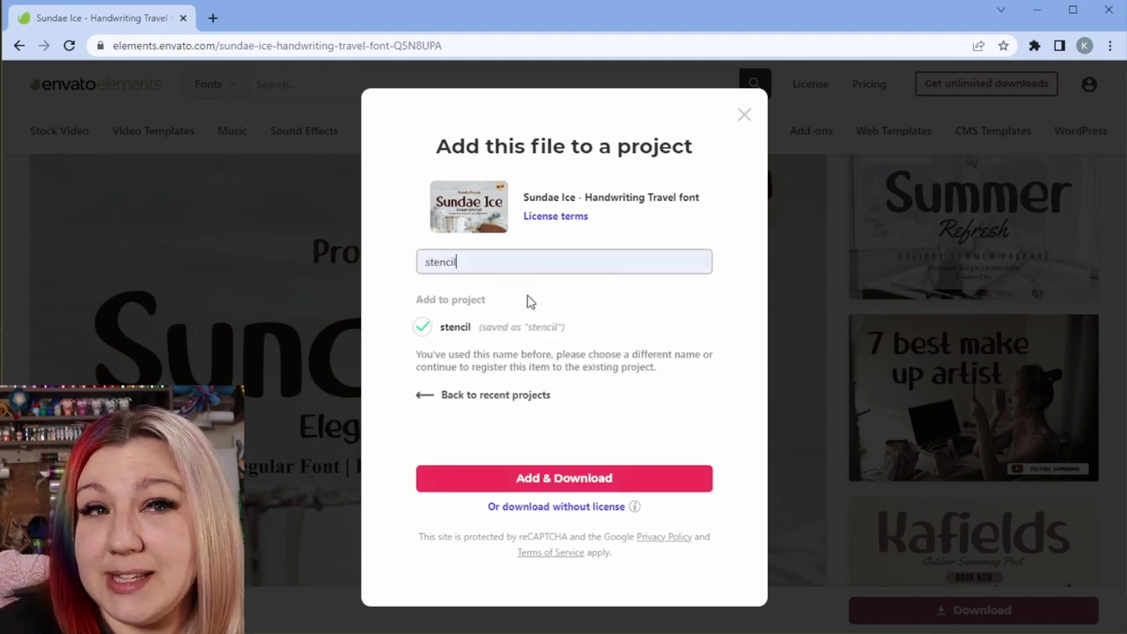
left_click(571, 483)
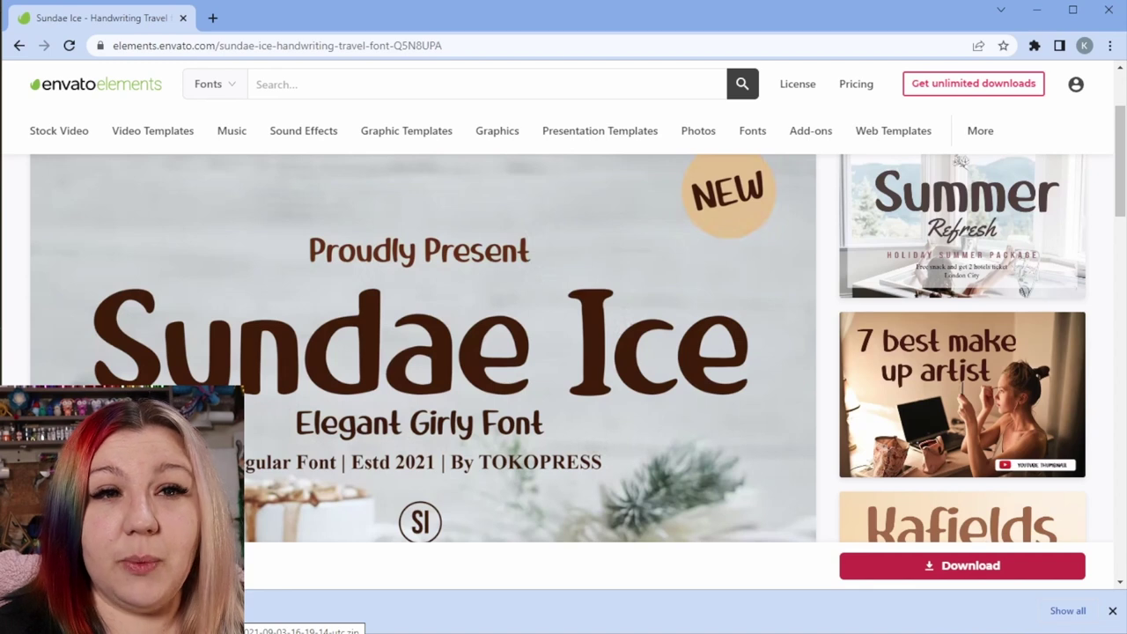
Step: Open the downloaded Sundae Ice archive and install the font from Sundae Ice.otf
left_click(304, 628)
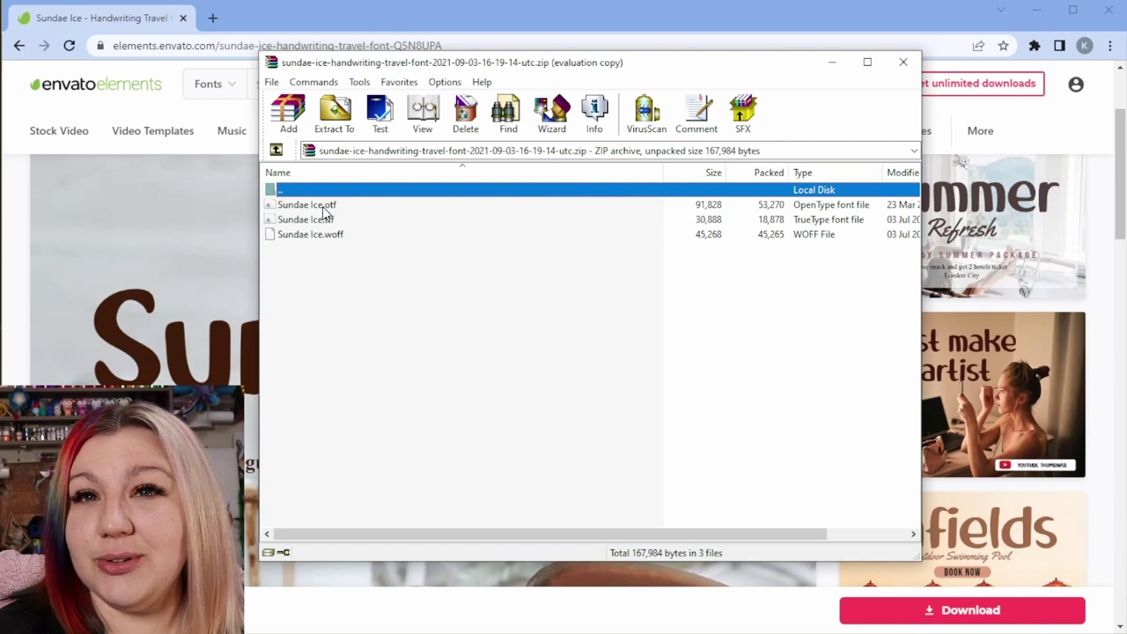
double_click(324, 209)
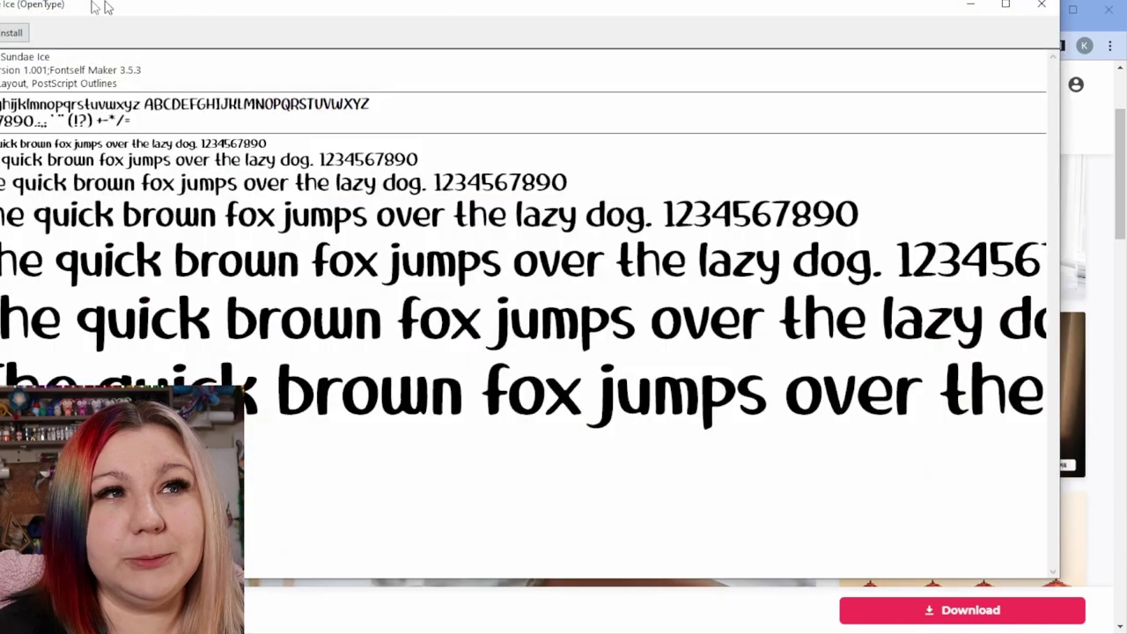
left_click_drag(109, 8, 271, 61)
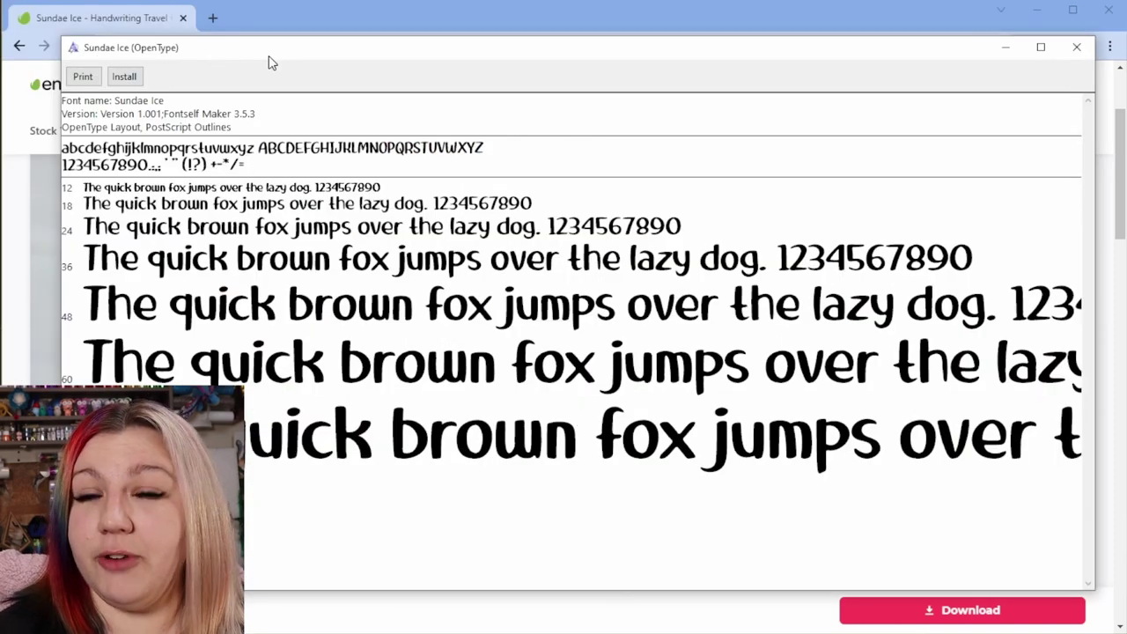
left_click(124, 78)
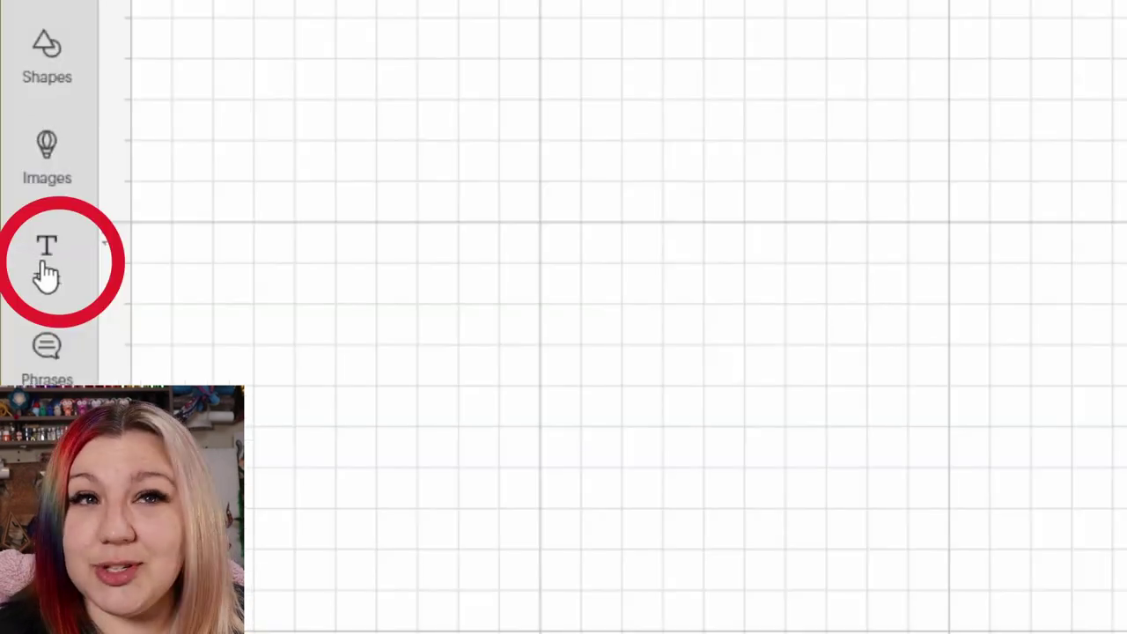
Step: In Cricut Design Space, add a text object reading "&" to the canvas
left_click(47, 264)
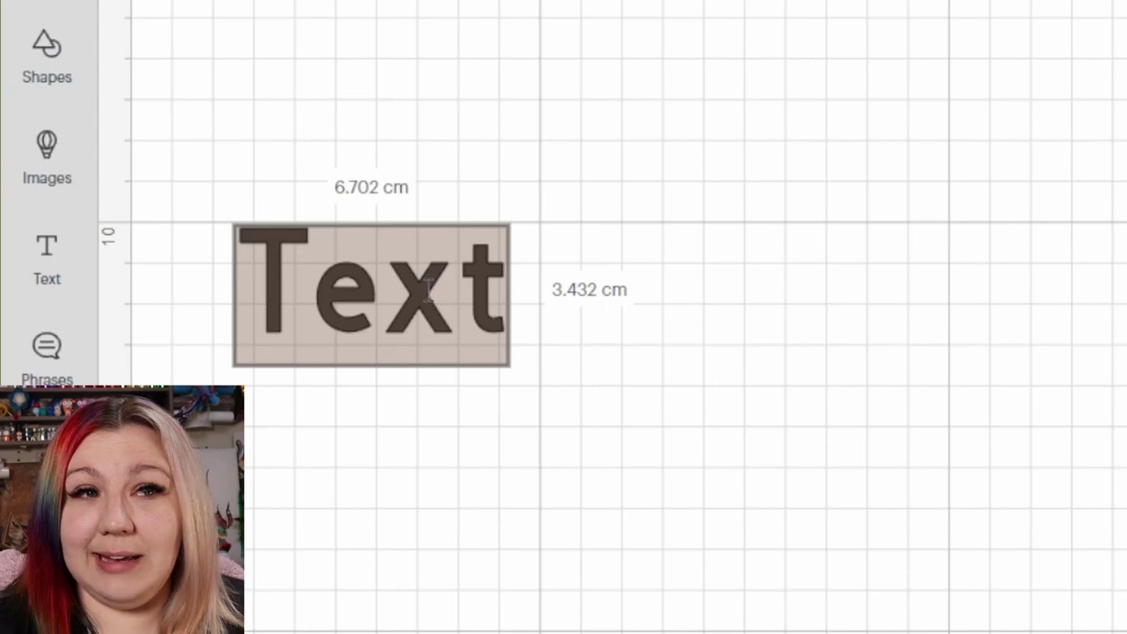
type("&")
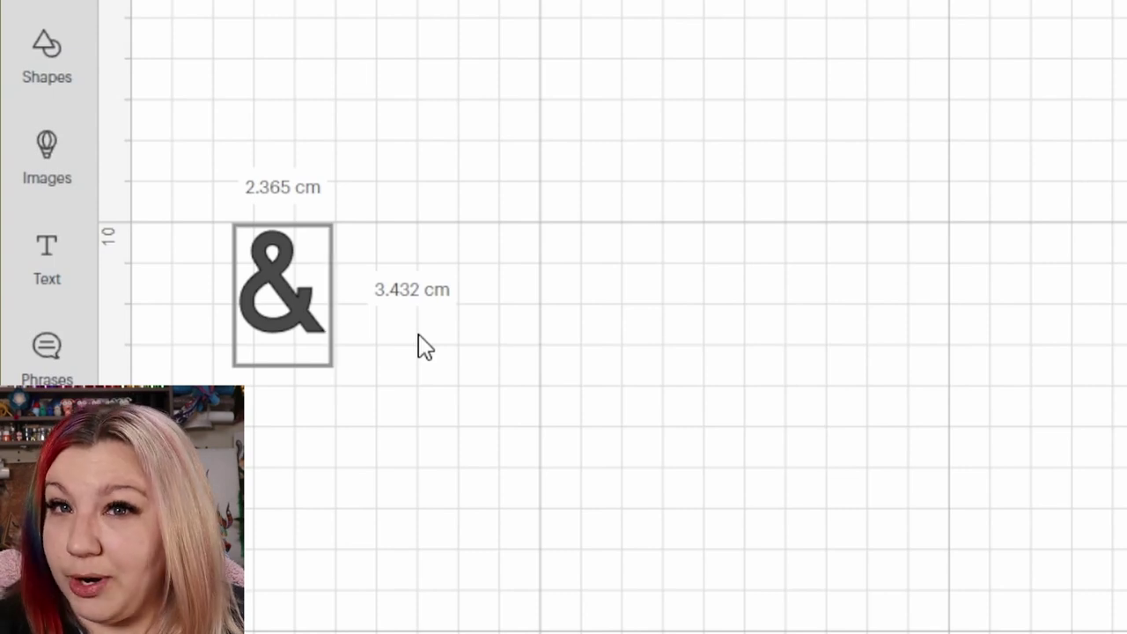
left_click(551, 420)
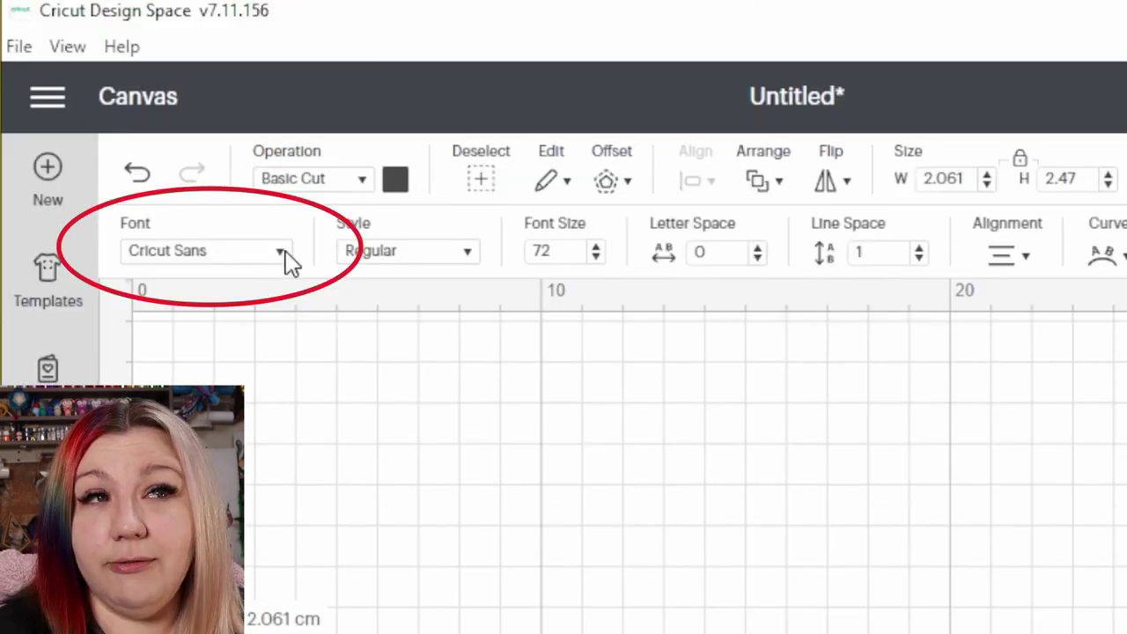
Step: Search the fonts for "sund" and apply Sundae Ice to the ampersand text
left_click(283, 257)
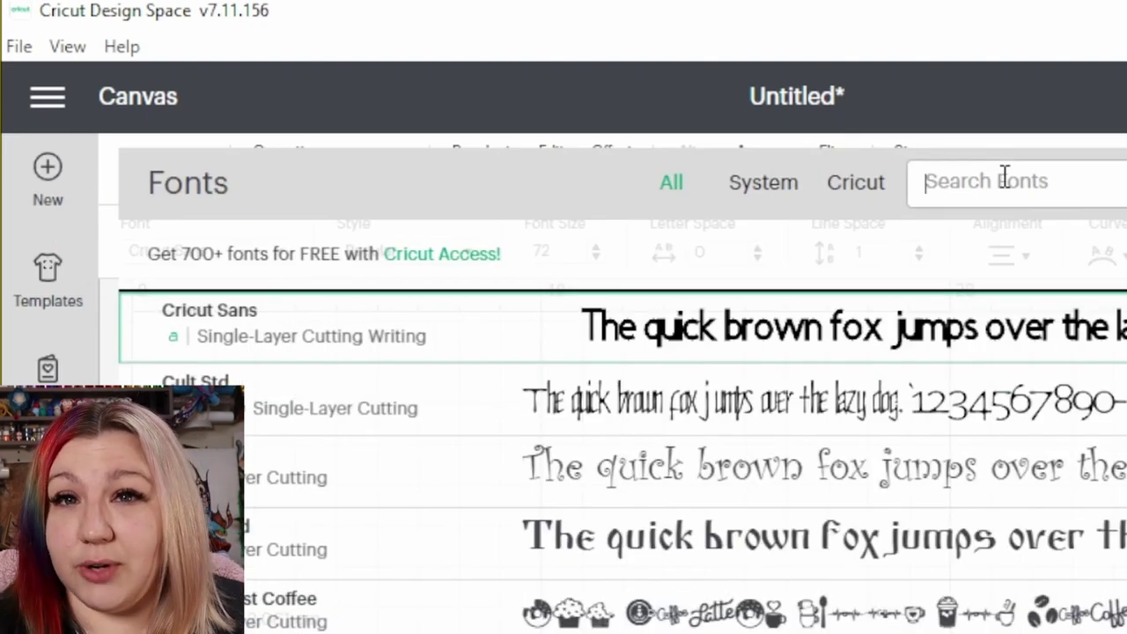
type("sund")
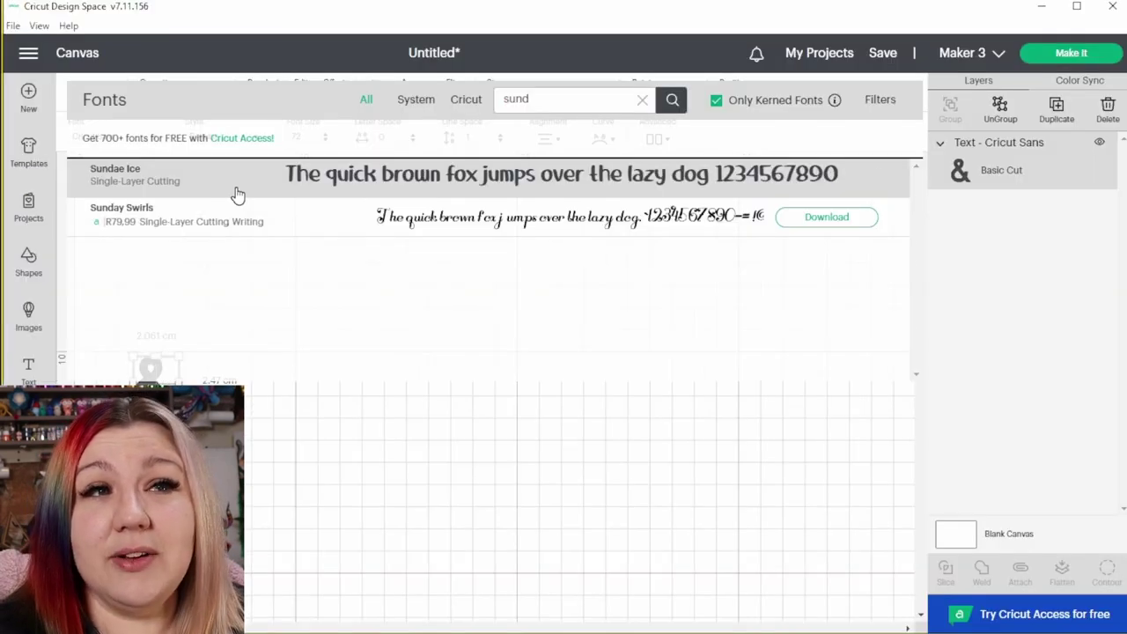
left_click(428, 352)
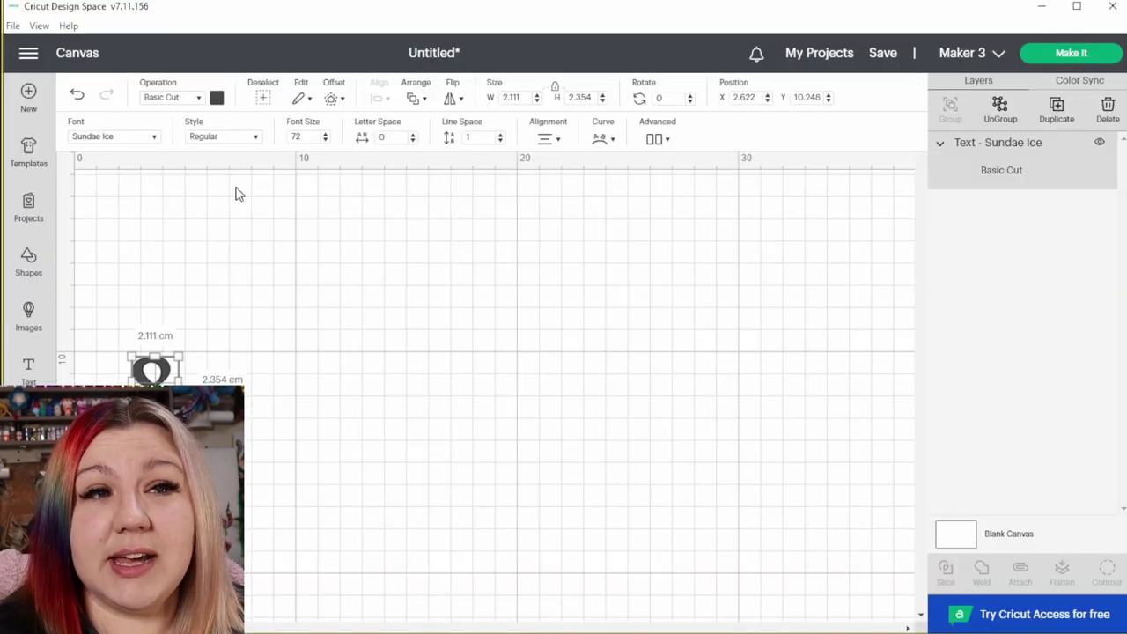
left_click(244, 359)
Step: Move the ampersand toward the middle of the canvas and enlarge it to about 8.2 × 9.1 cm
left_click_drag(168, 406, 337, 330)
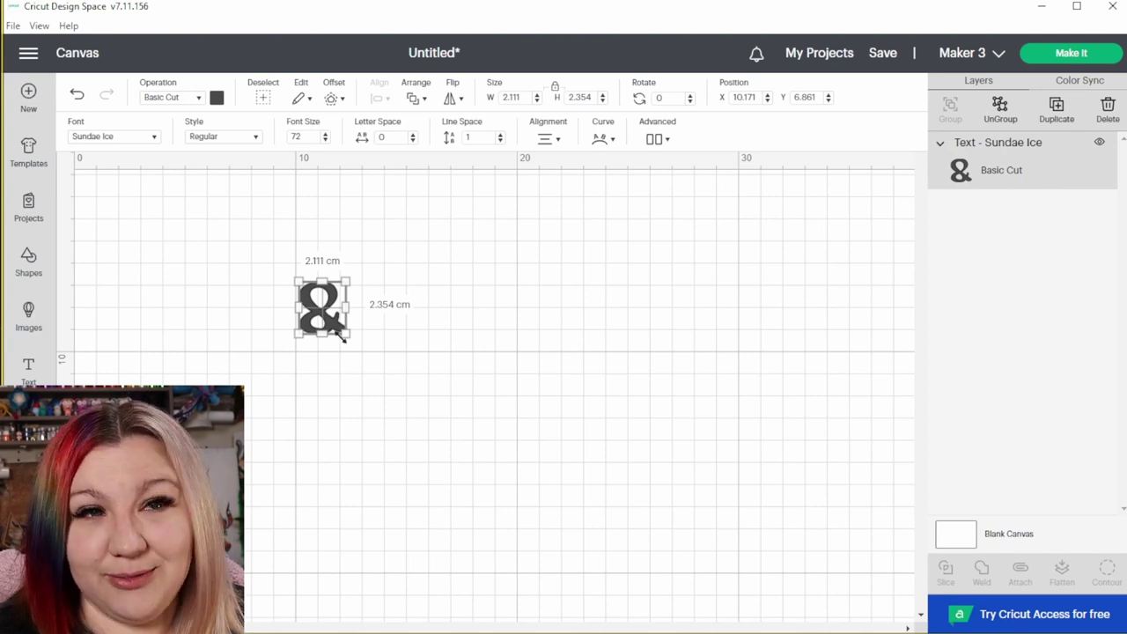
left_click_drag(338, 332, 397, 356)
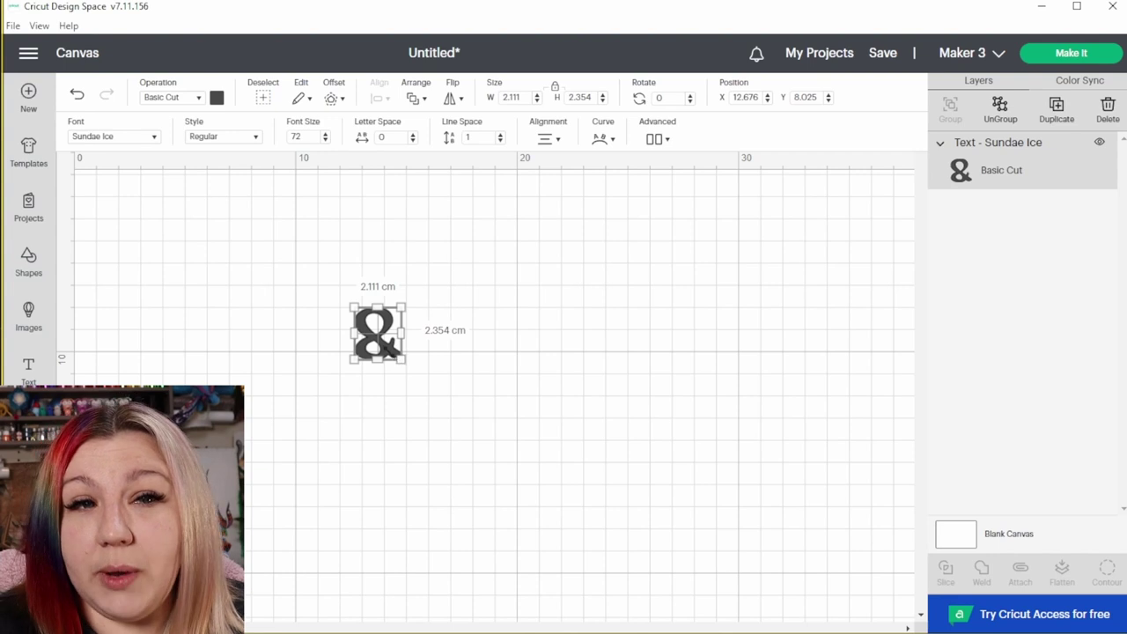
left_click_drag(404, 360, 597, 436)
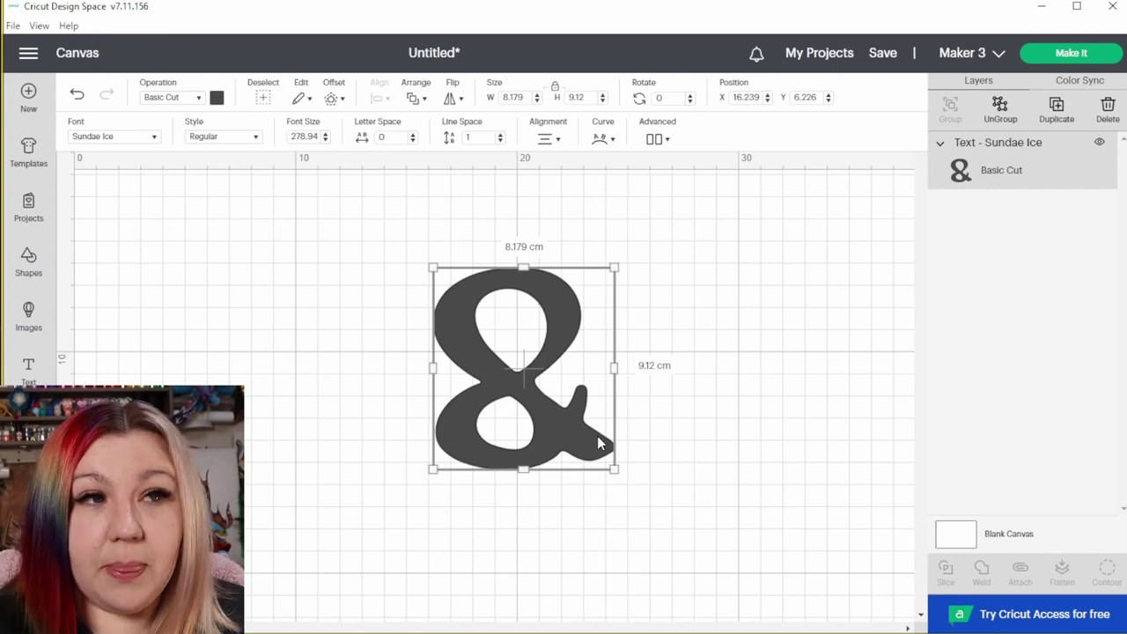
Step: Add a circle about 21.59 cm across and scale the ampersand down to about 6.5 × 7.3 cm
left_click(29, 262)
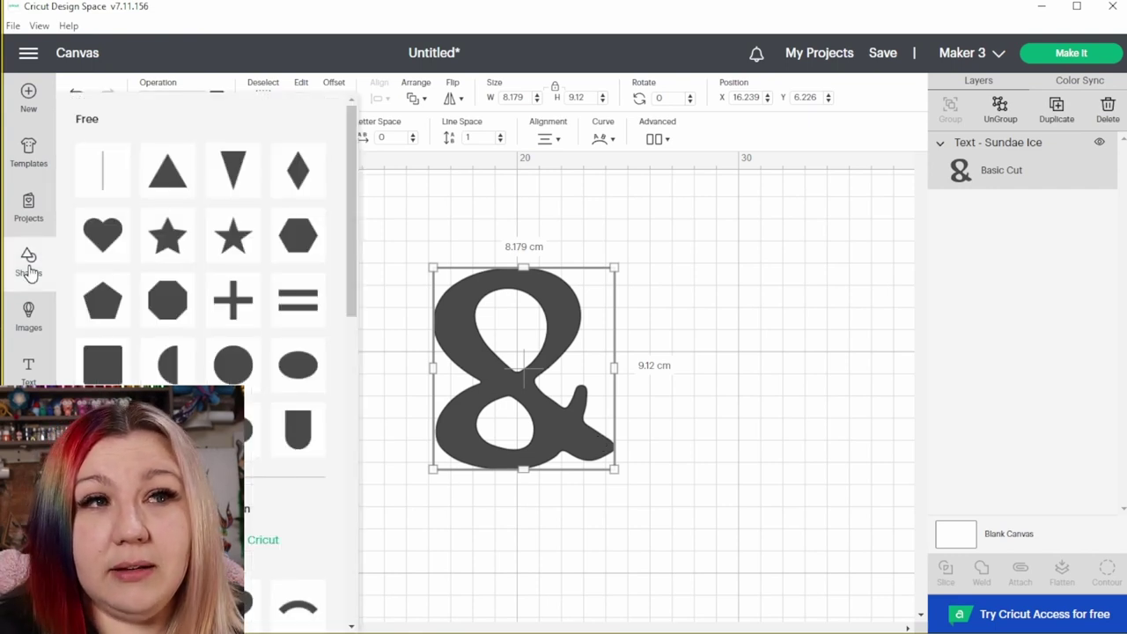
left_click(245, 376)
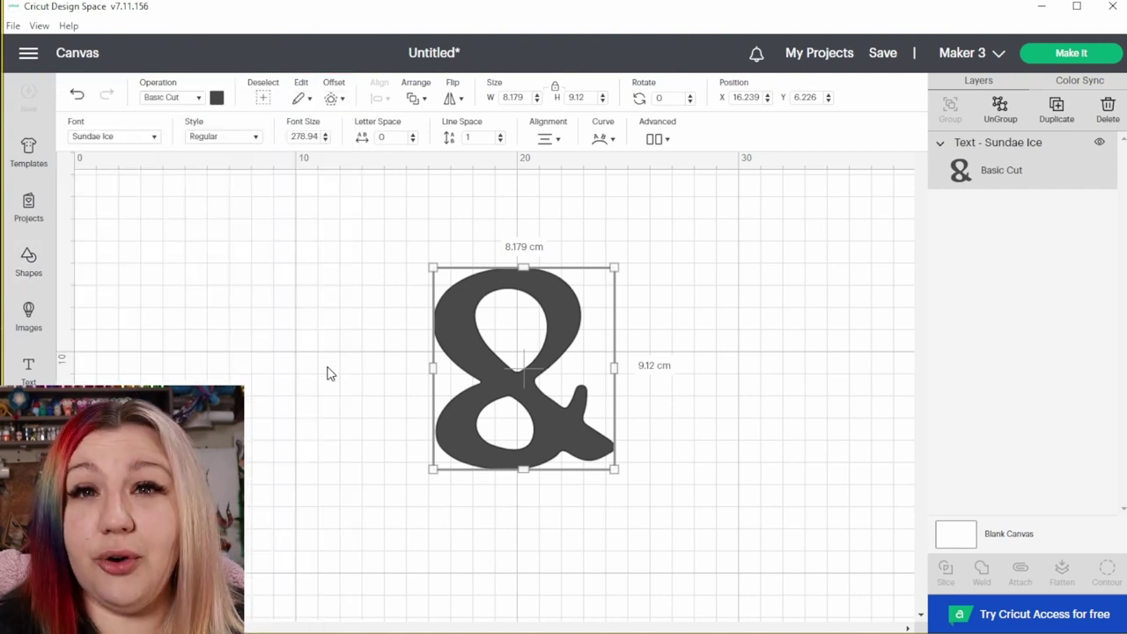
left_click_drag(214, 269, 583, 626)
left_click(609, 456)
left_click_drag(612, 466, 578, 429)
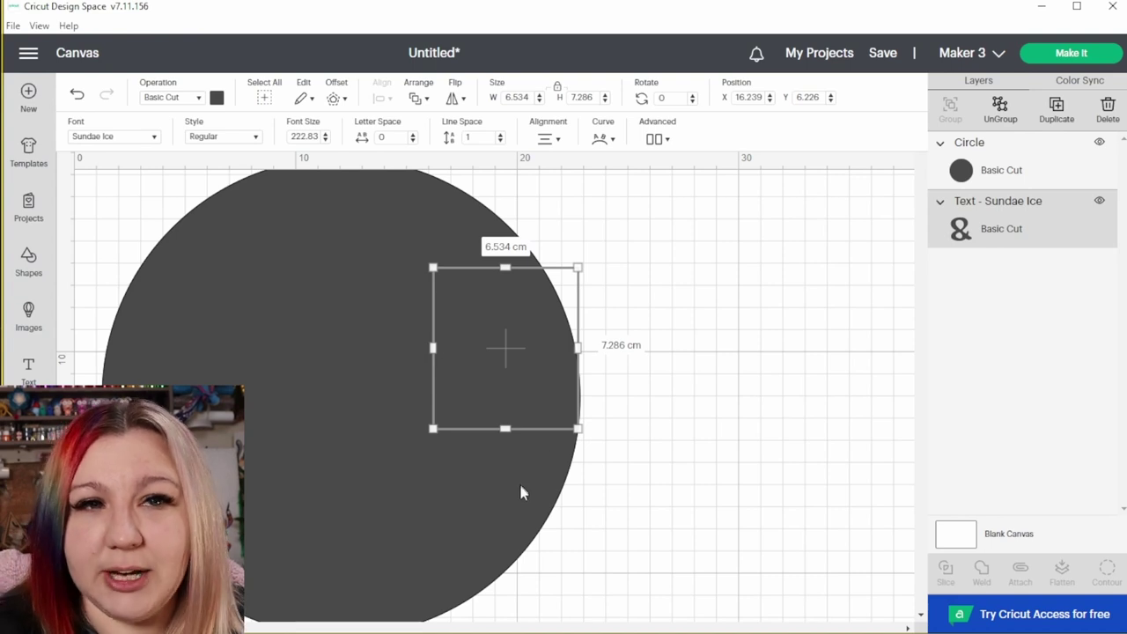
Step: Send the circle to the back so that it lies behind the ampersand
left_click(322, 403)
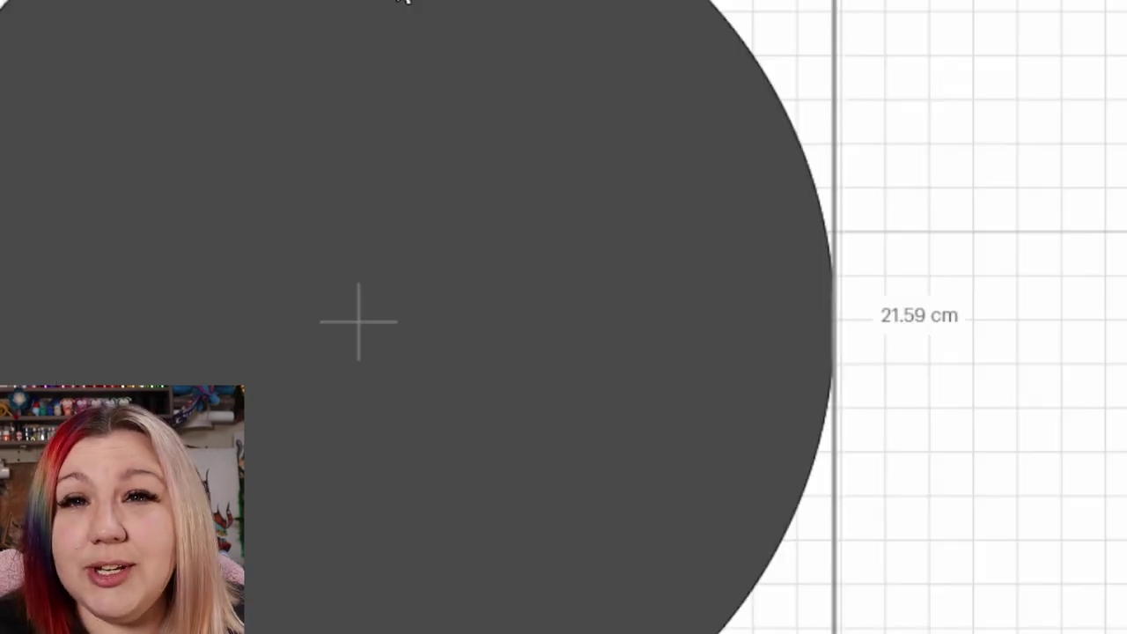
right_click(363, 226)
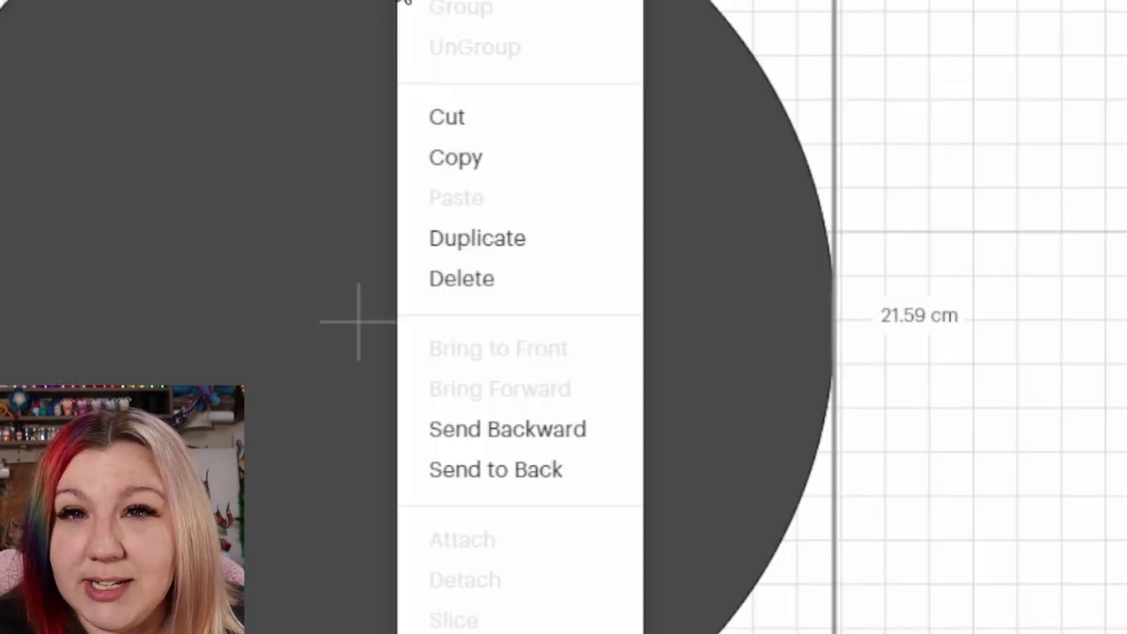
left_click(535, 472)
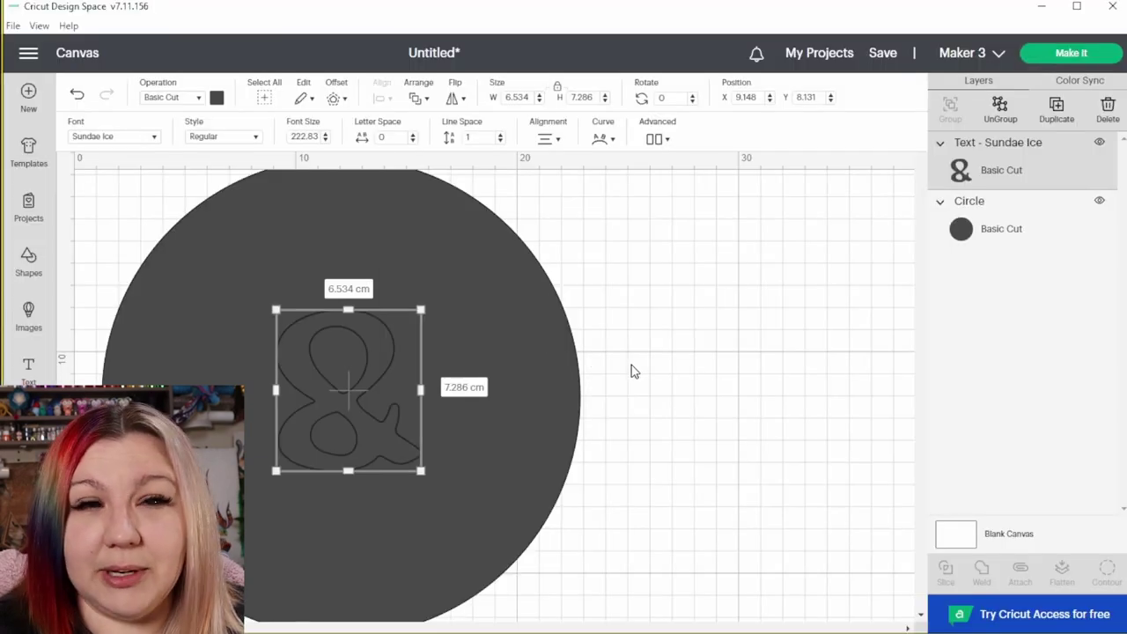
Step: Select the circle and ampersand together and align them to each other with Center
left_click(624, 319)
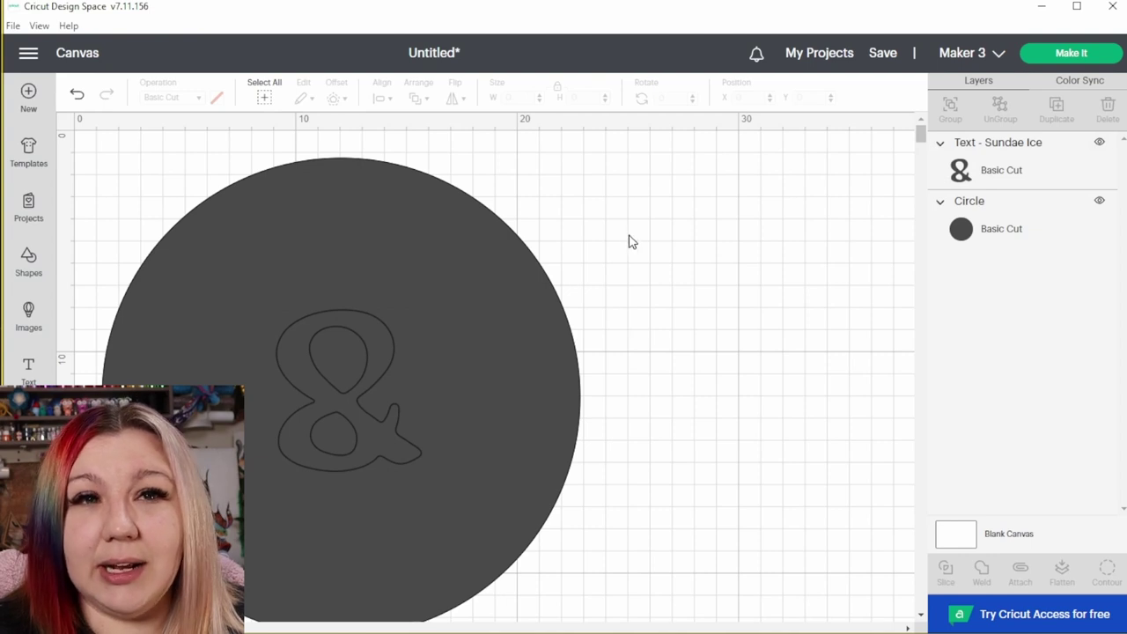
left_click_drag(628, 235, 217, 495)
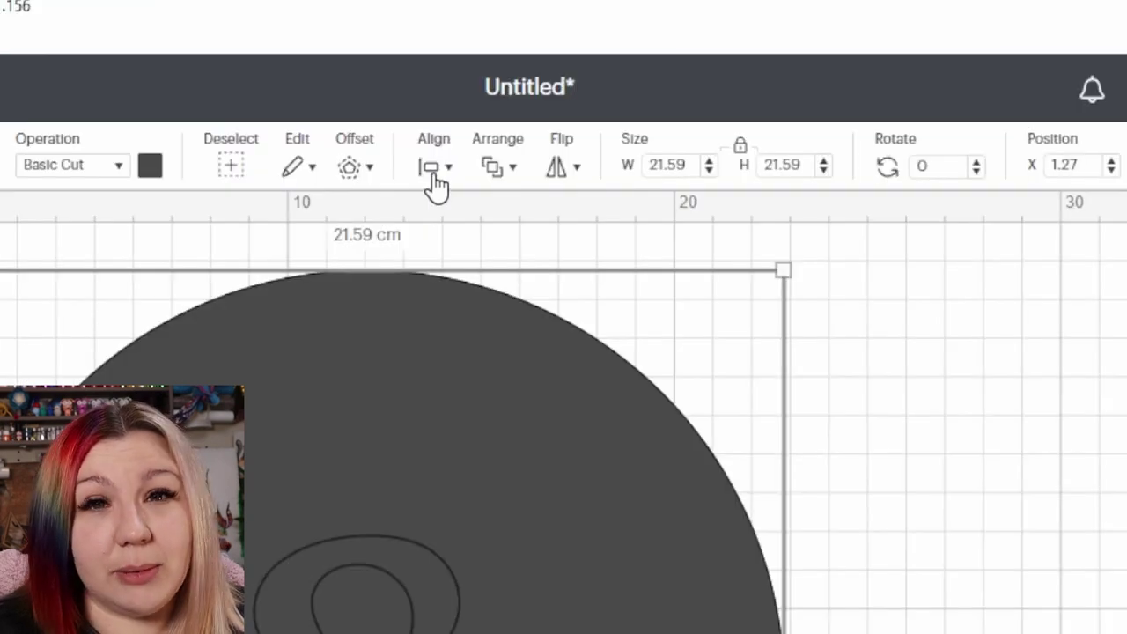
left_click(432, 179)
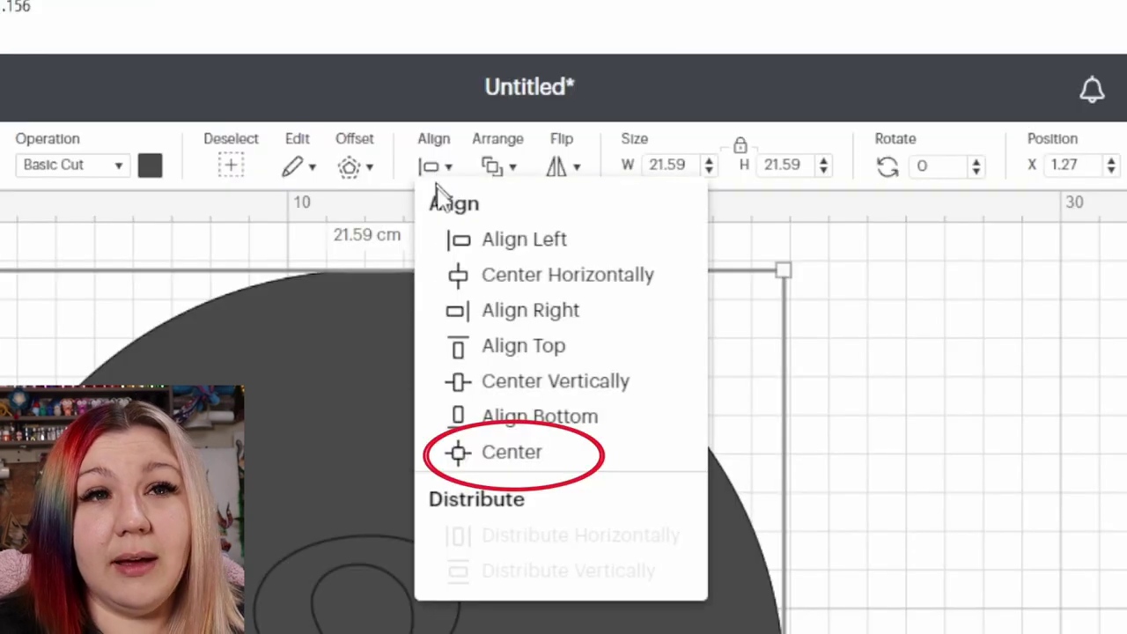
left_click(486, 457)
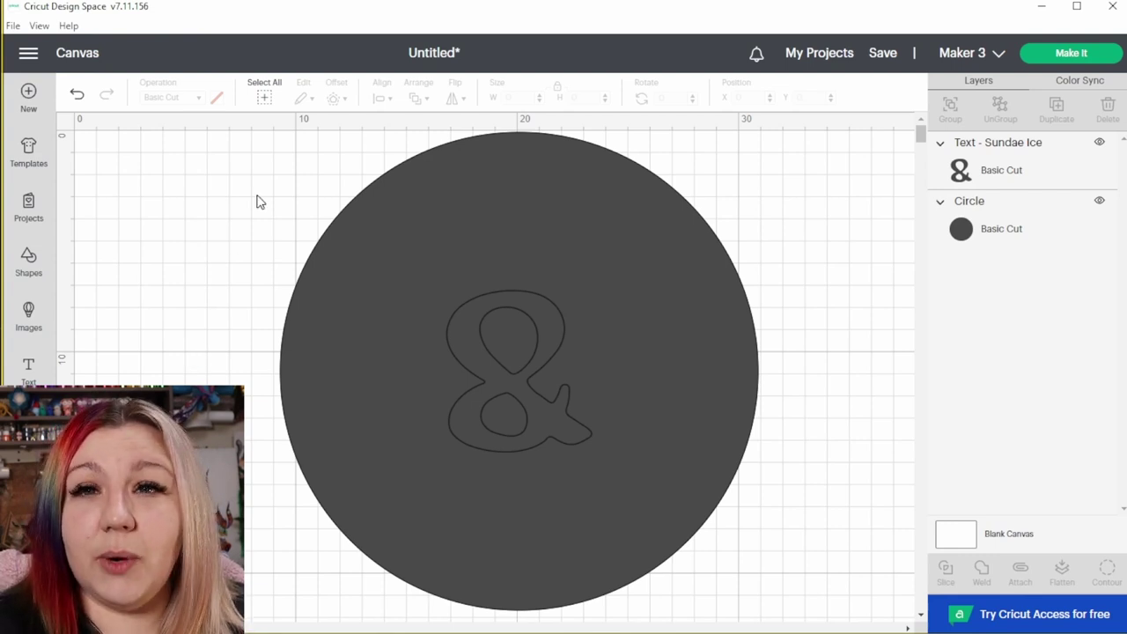
Step: Select both the circle and ampersand and slice the ampersand out of the circle
left_click_drag(256, 195, 650, 489)
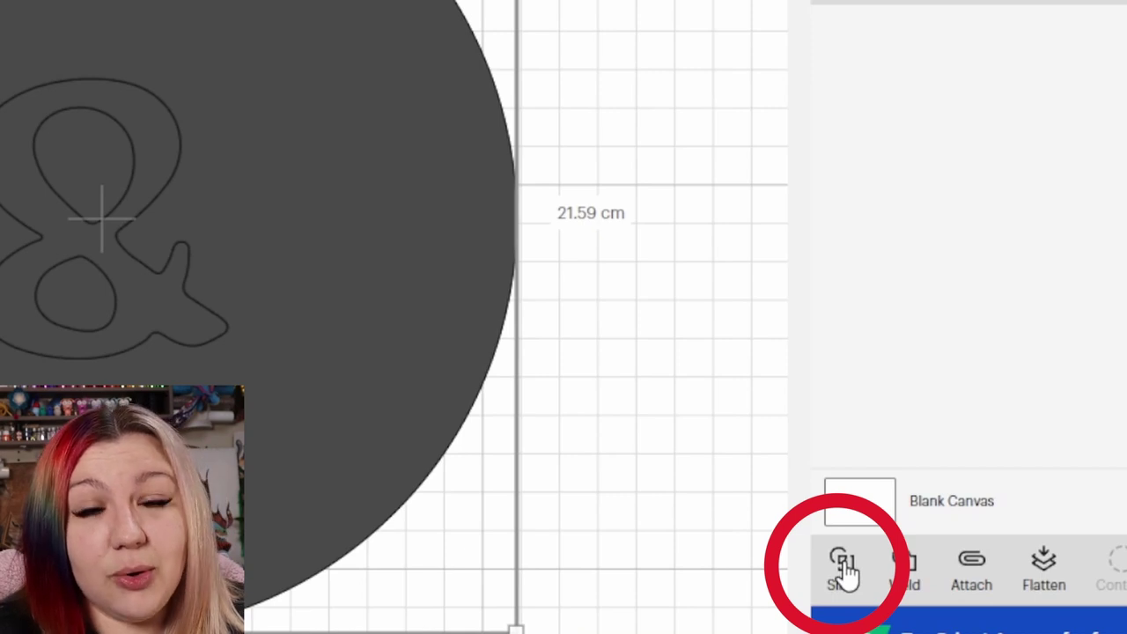
right_click(220, 29)
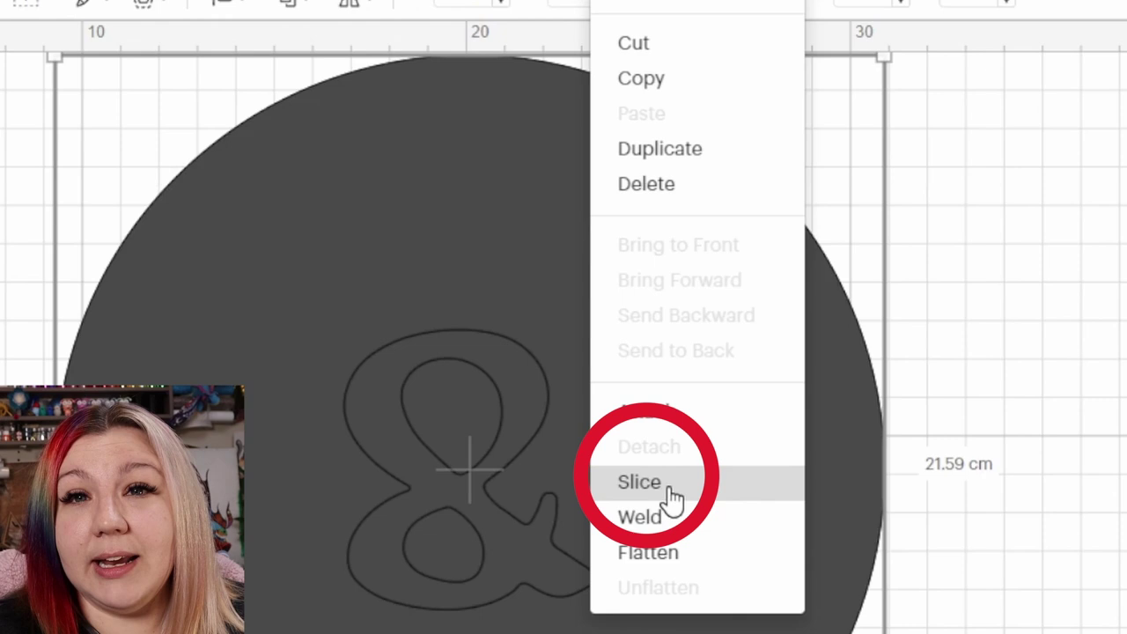
left_click(669, 484)
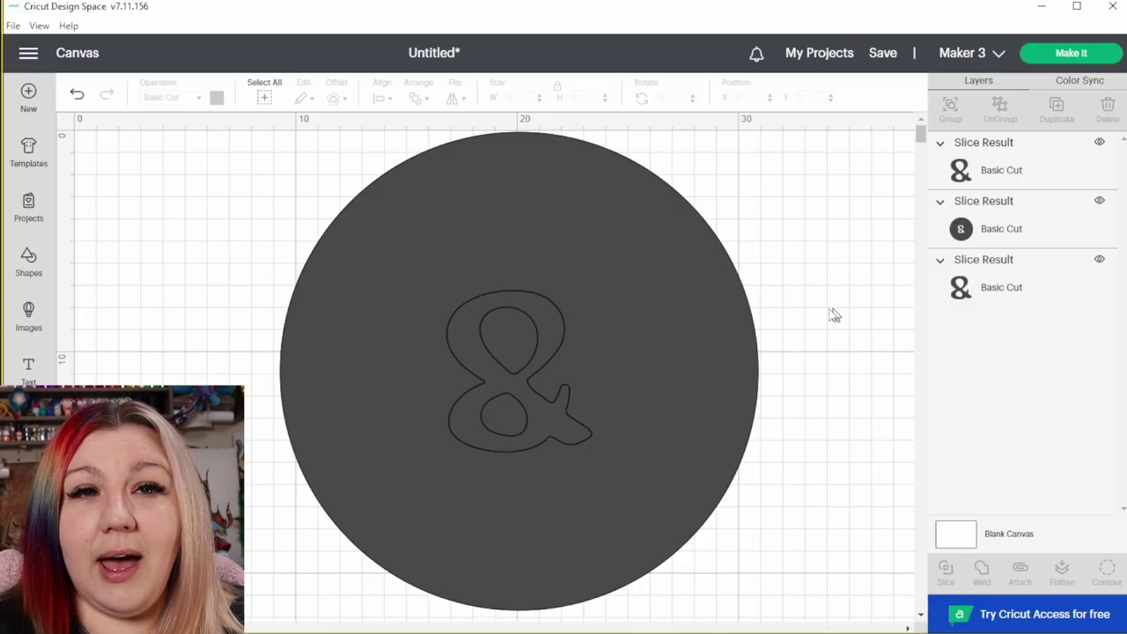
Step: Move the sliced circle aside and delete the two leftover solid ampersand pieces
left_click_drag(429, 536, 227, 505)
left_click_drag(579, 339, 439, 324)
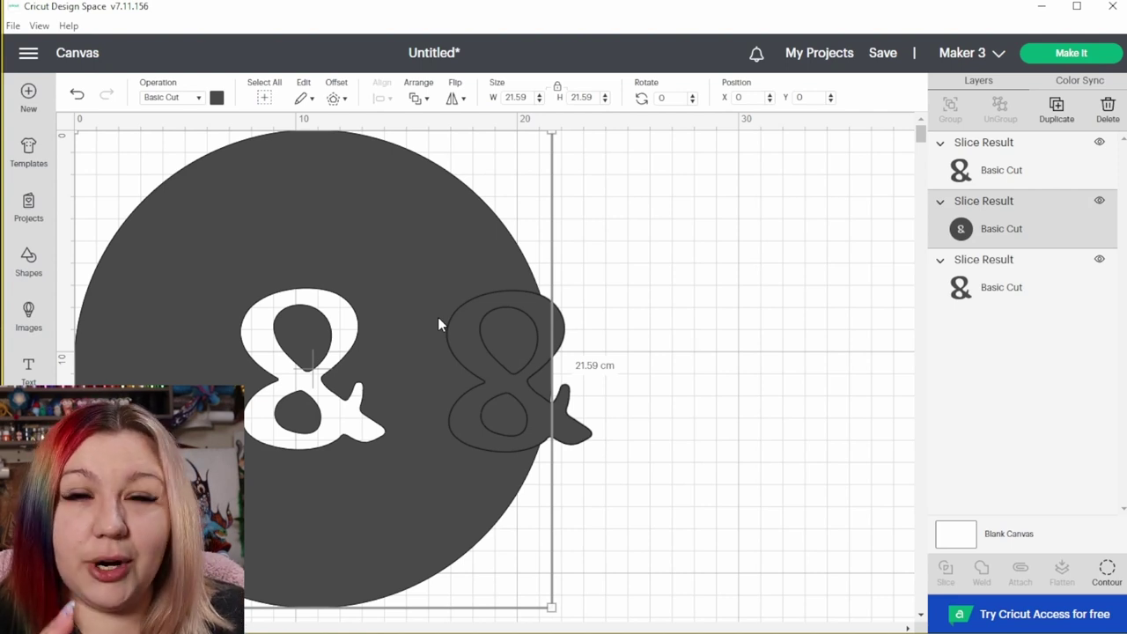
left_click(641, 451)
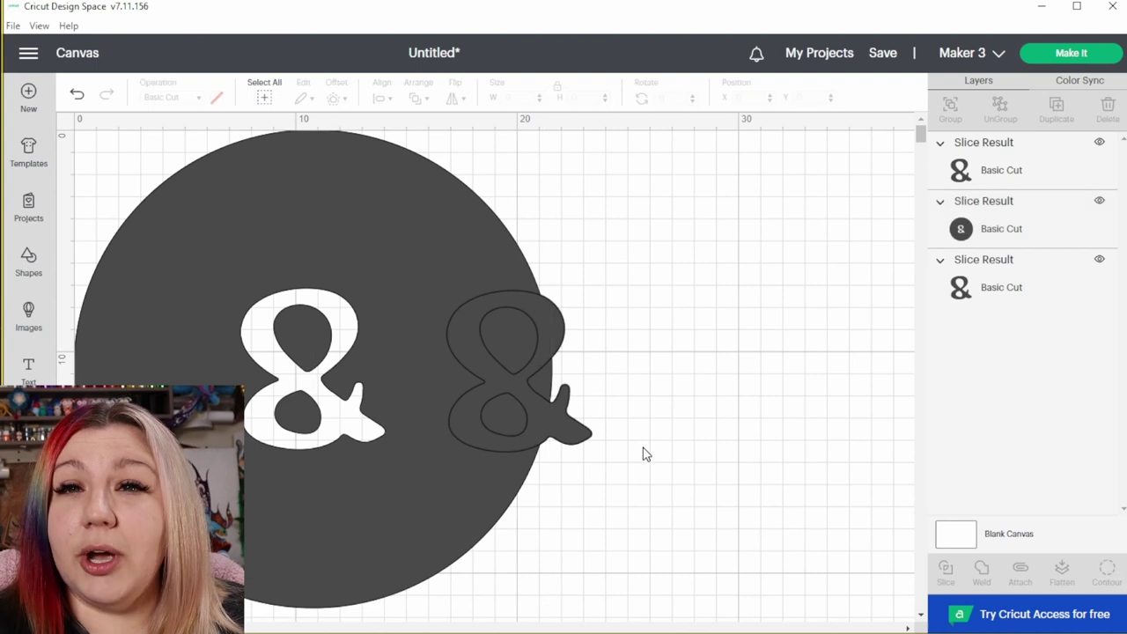
left_click_drag(642, 447, 728, 392)
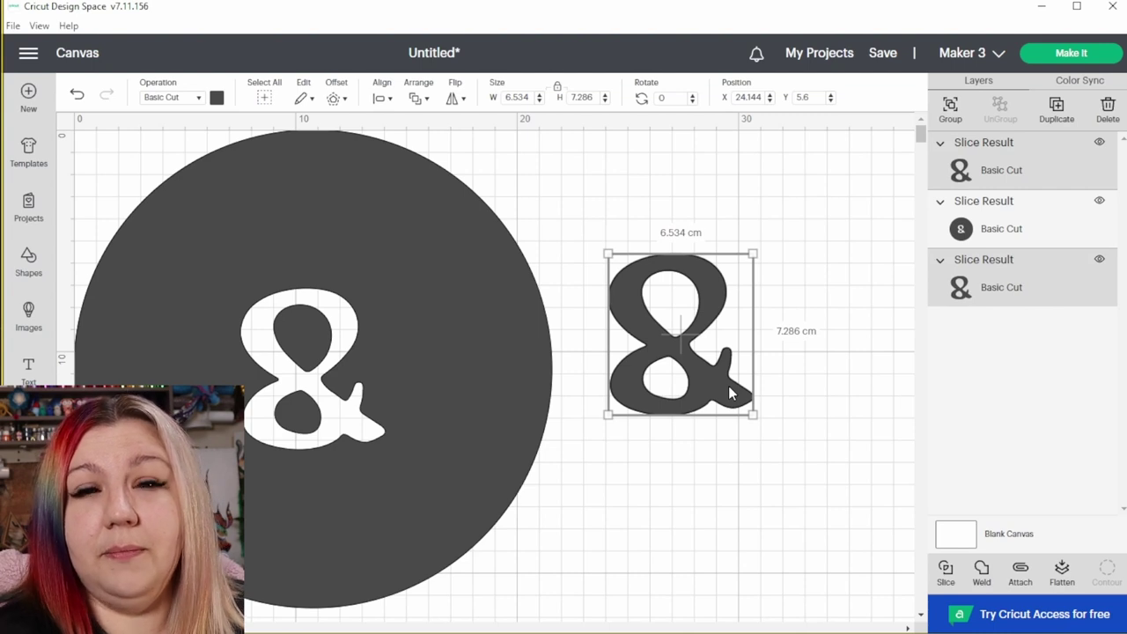
key("Delete")
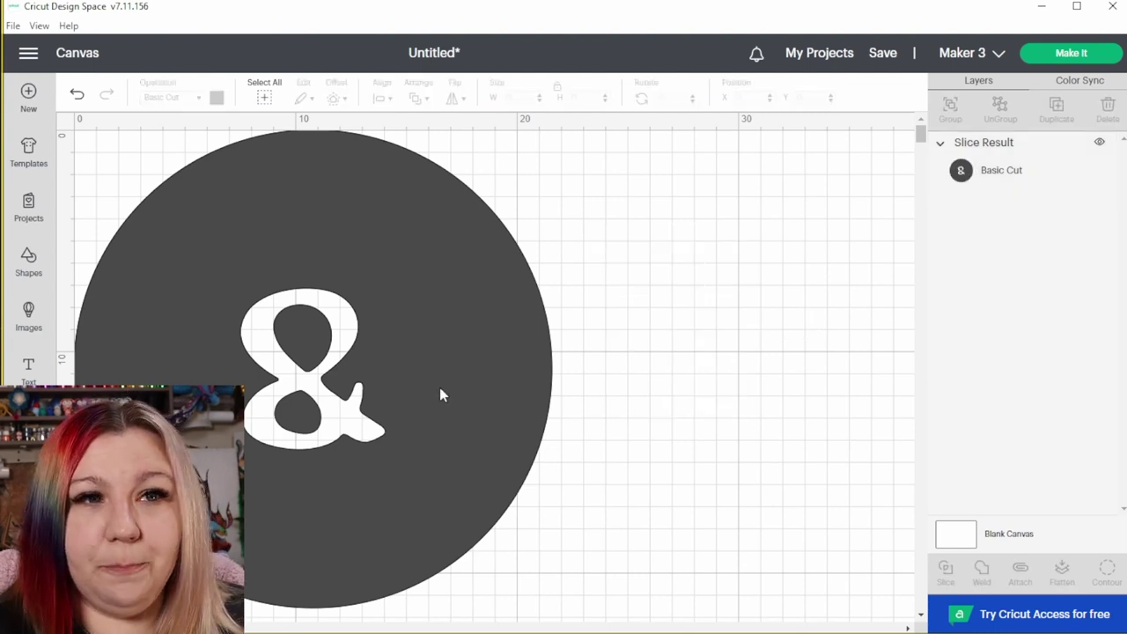
Step: Move the circle with the ampersand cut-out back toward the middle of the canvas
left_click_drag(440, 389, 606, 382)
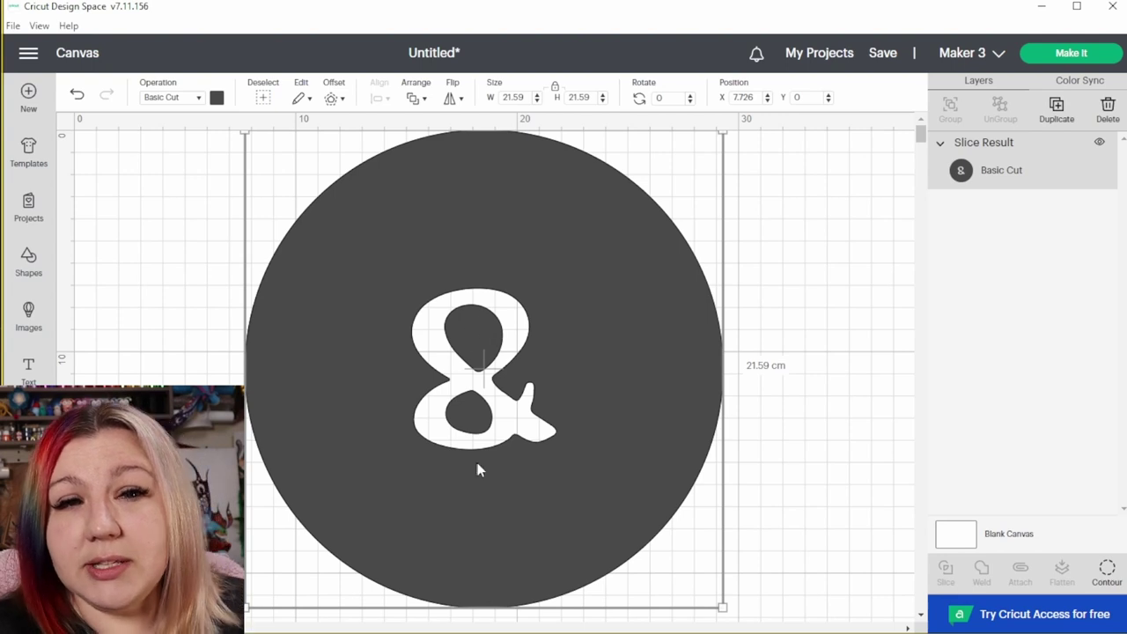
scroll(503, 437, "up", 5)
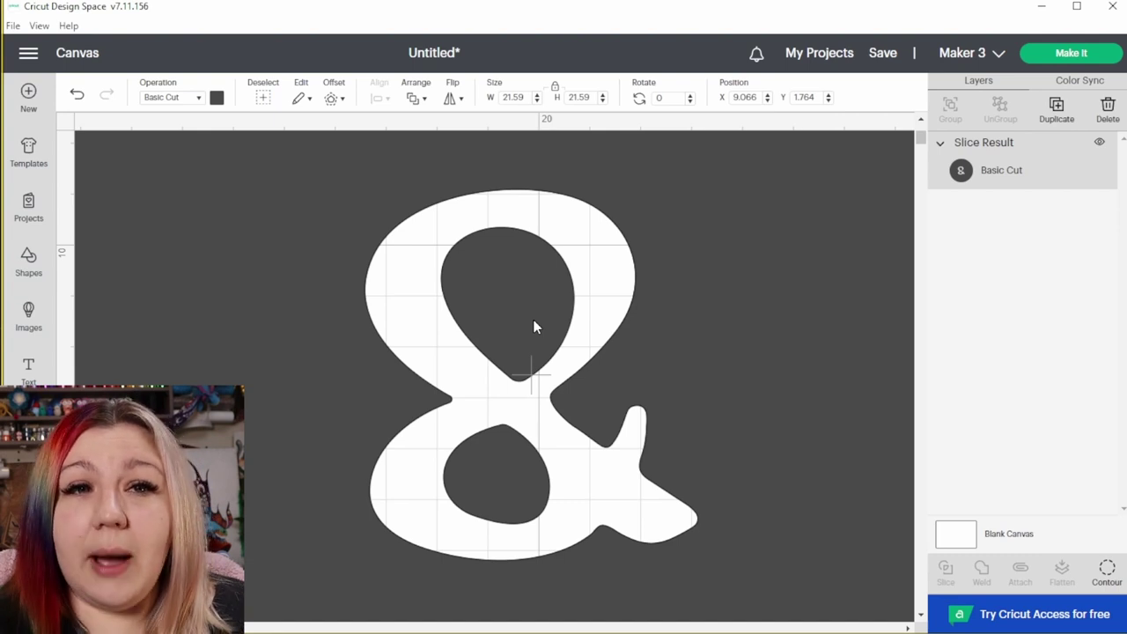
Step: Insert a rounded rectangle over the ampersand's centre, shrink it to about 3.77 cm wide and rotate it to about 37°
left_click(30, 264)
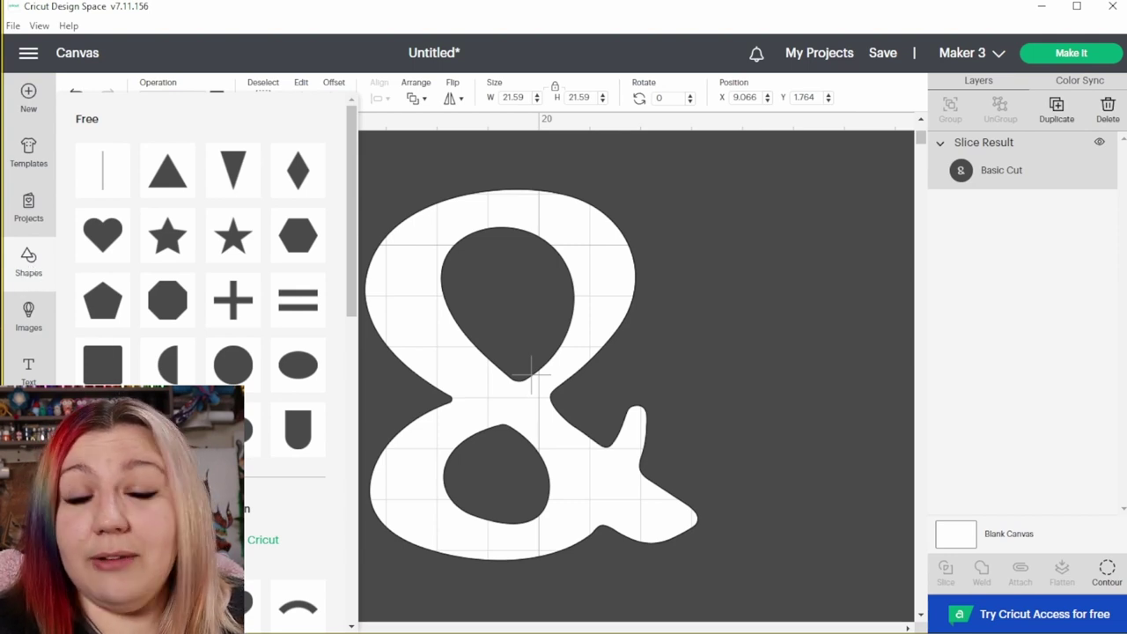
left_click(395, 427)
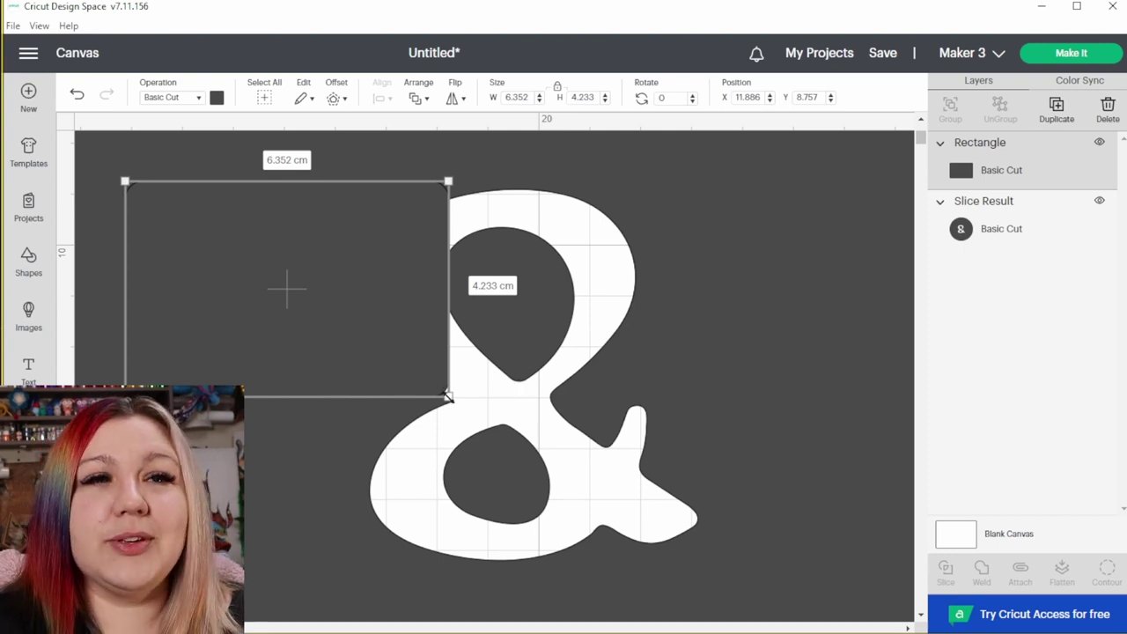
left_click_drag(448, 396, 638, 368)
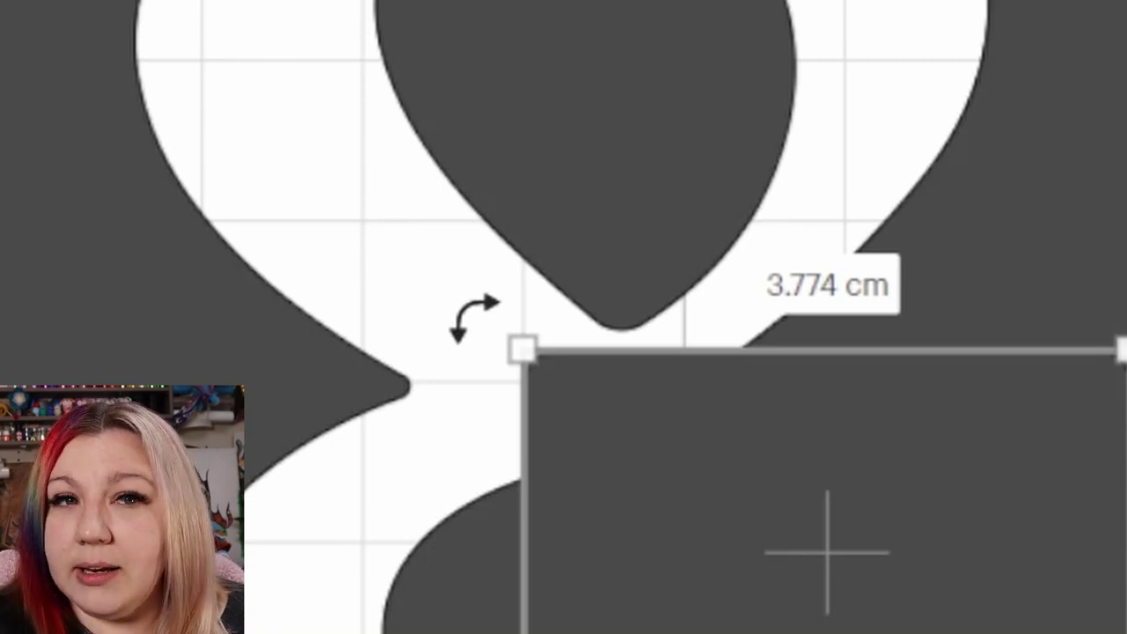
left_click_drag(476, 317, 704, 218)
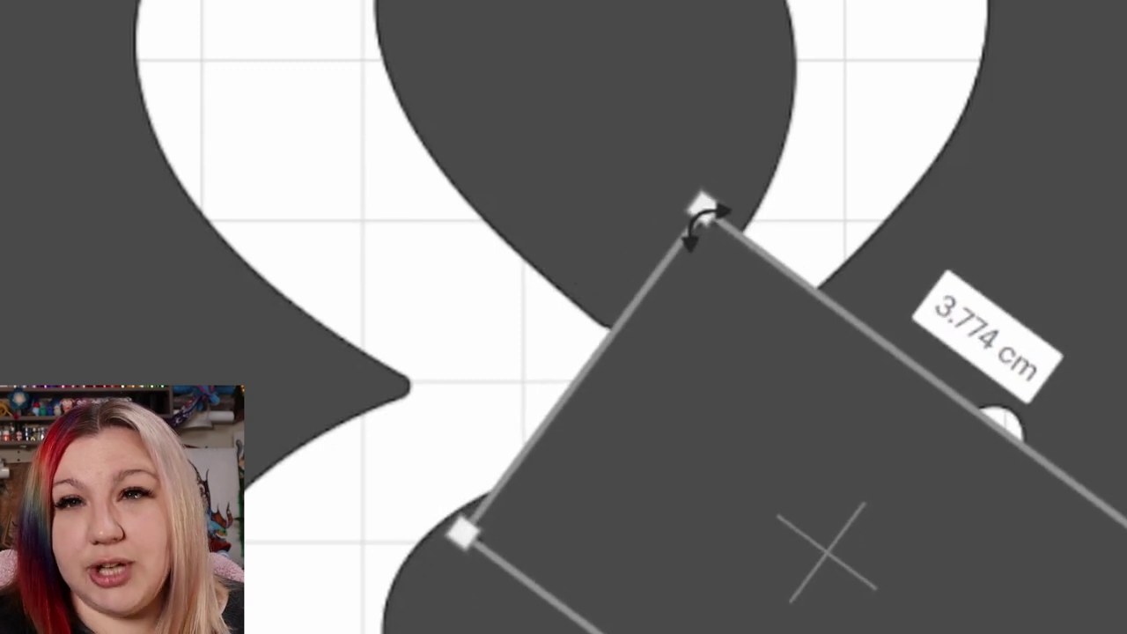
Step: Shrink the tilted rectangle to about 1.58 × 1.05 cm and place it as a bridge across the stroke below the upper counter
left_click_drag(715, 514, 558, 205)
left_click_drag(882, 237, 616, 231)
left_click_drag(581, 255, 667, 331)
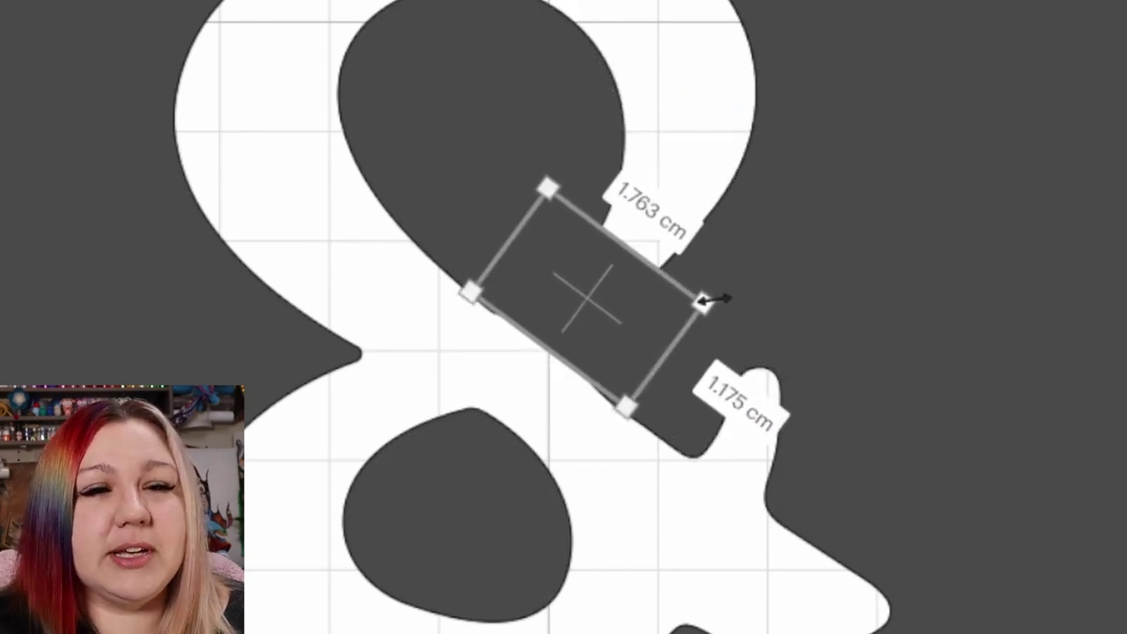
left_click_drag(711, 299, 683, 296)
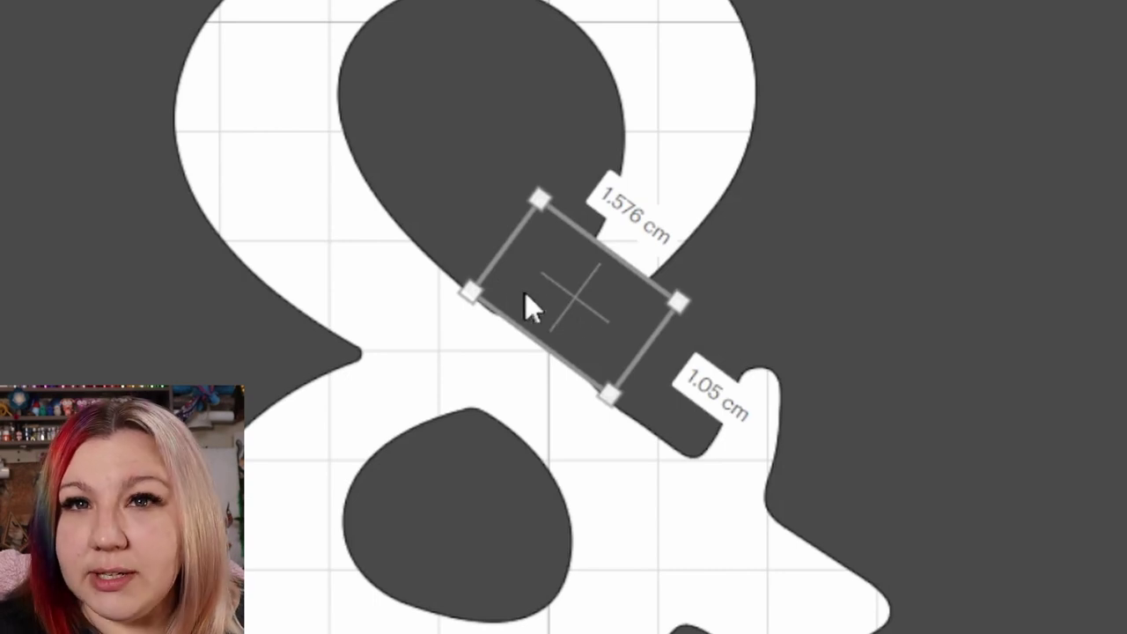
Step: Duplicate the tilted bridge rectangle
right_click(558, 291)
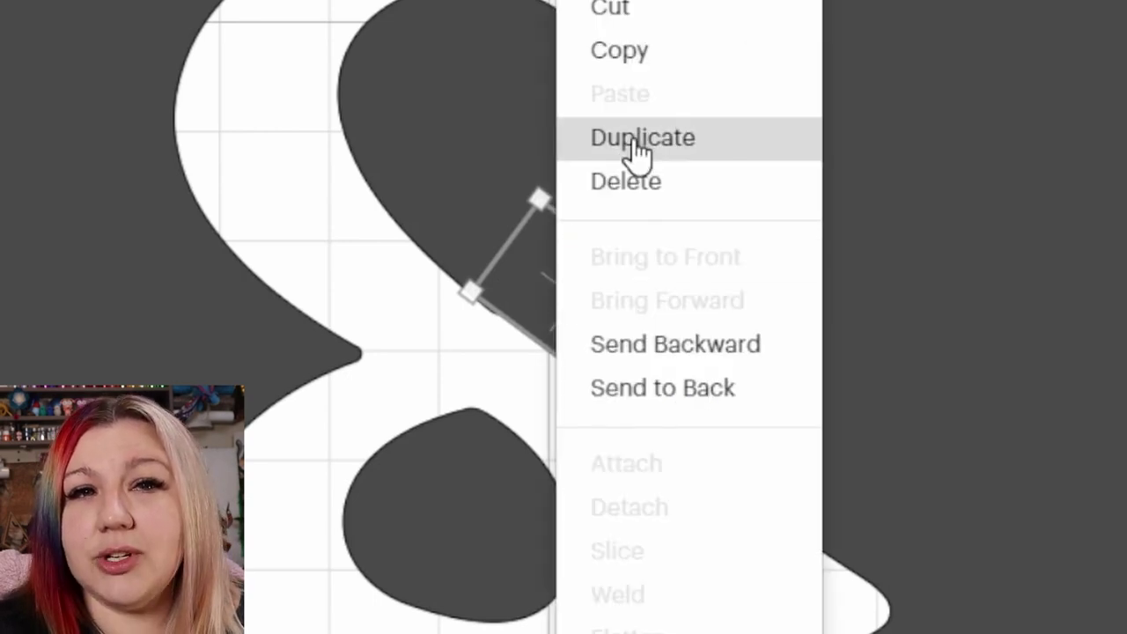
left_click(636, 146)
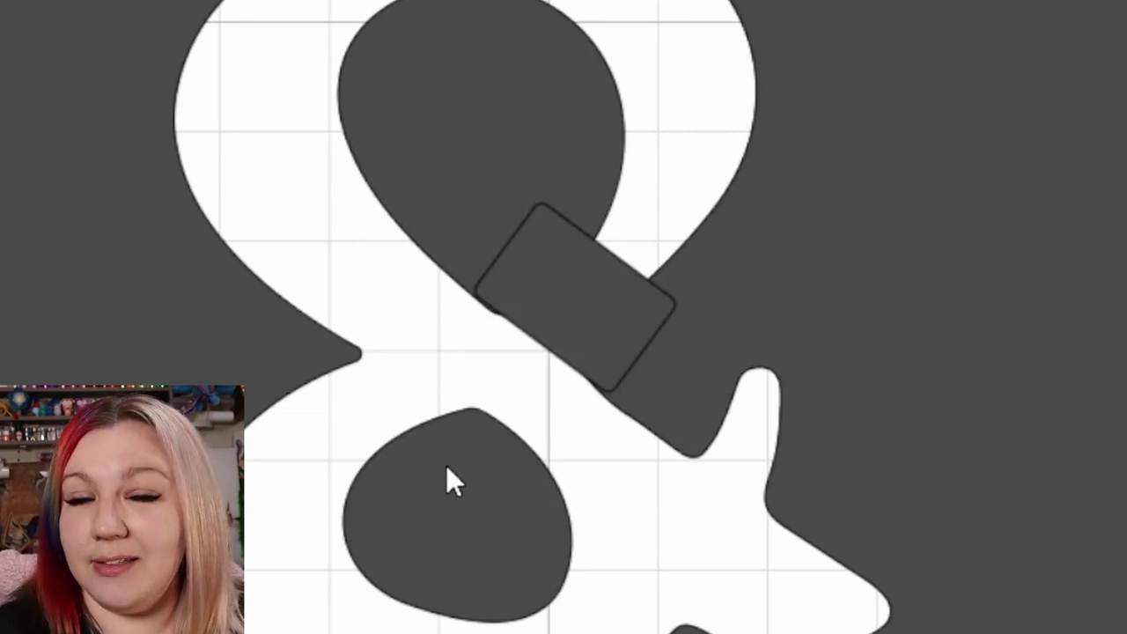
left_click(603, 308)
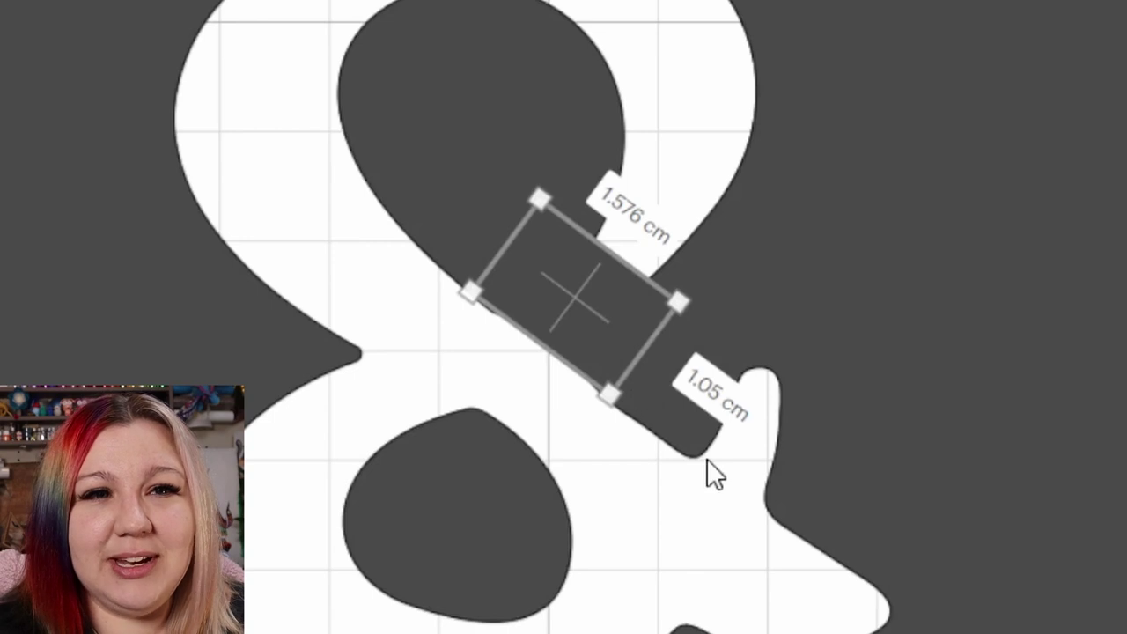
Step: Move the duplicate rectangle over the stroke between the ampersand's lower counter and the notch on its outer left edge
scroll(707, 458, "down", 2)
scroll(707, 459, "down", 3)
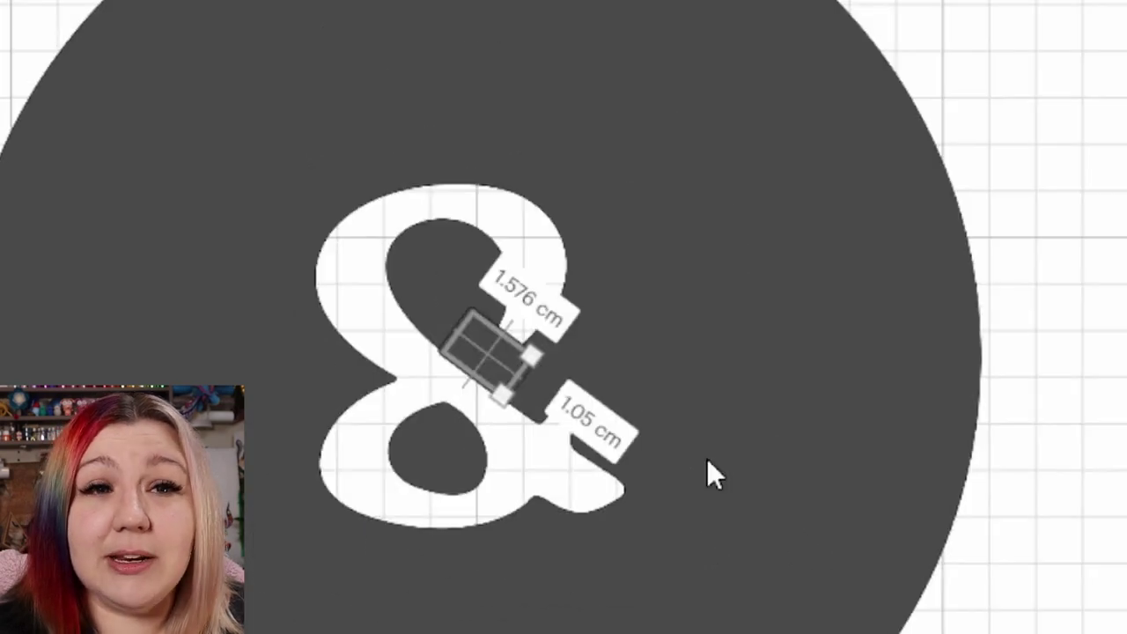
key("Escape")
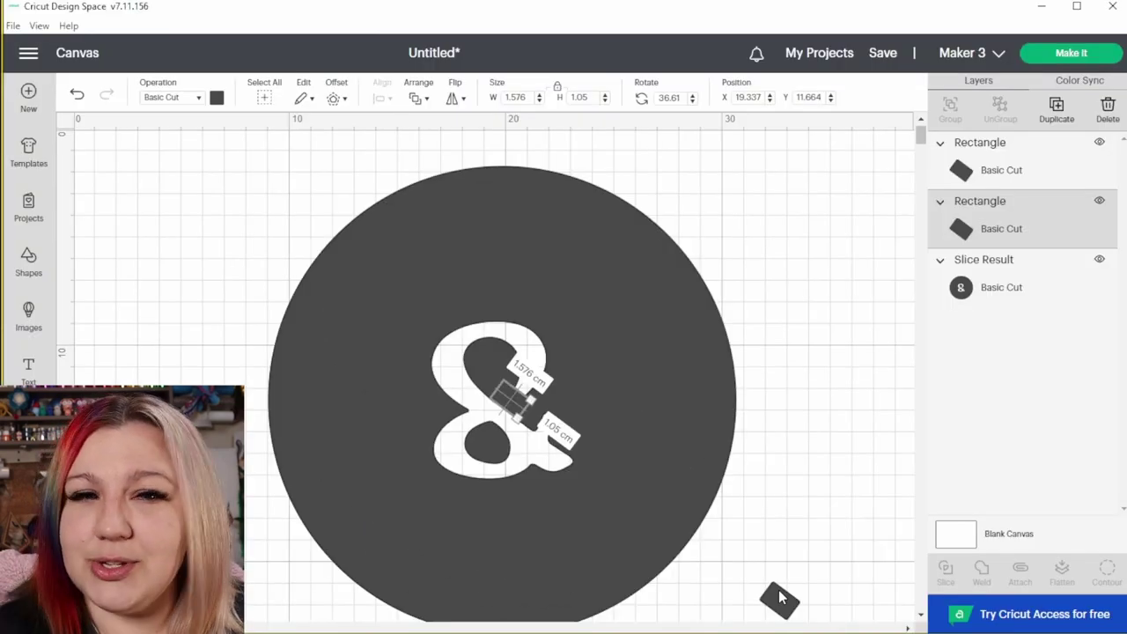
left_click(780, 604)
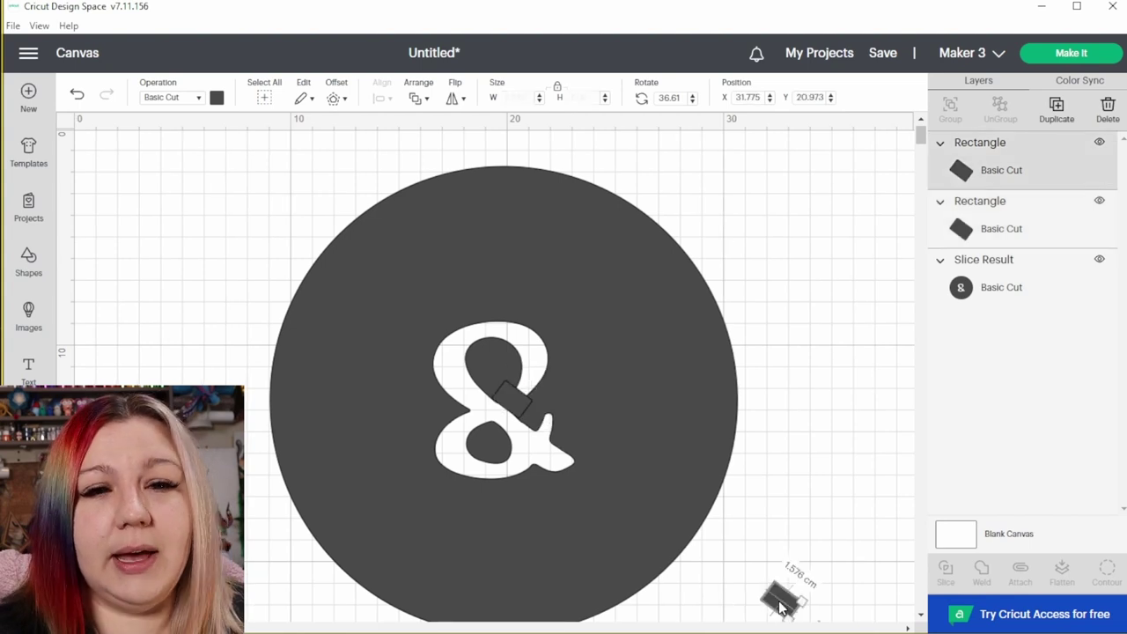
left_click_drag(780, 604, 488, 427)
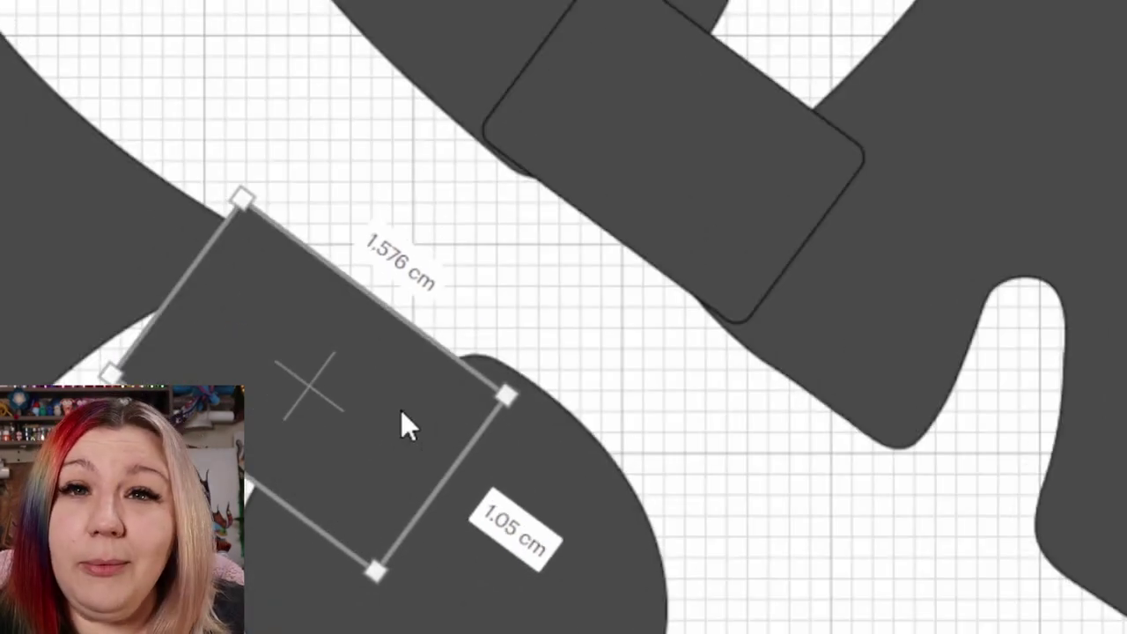
left_click_drag(472, 440, 344, 465)
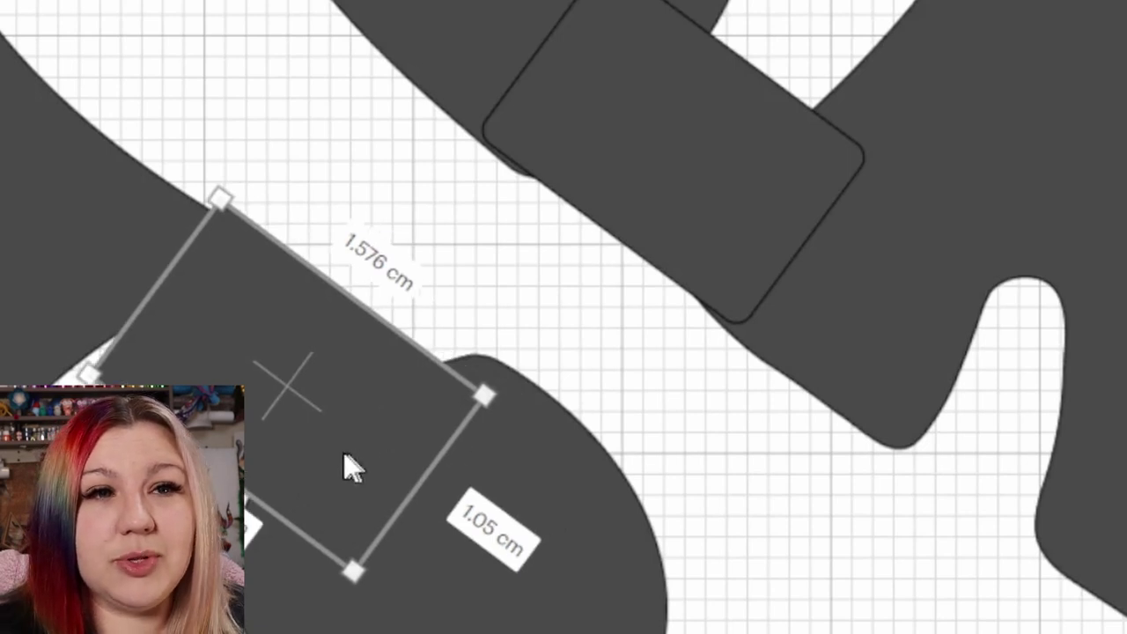
scroll(590, 401, "up", 3)
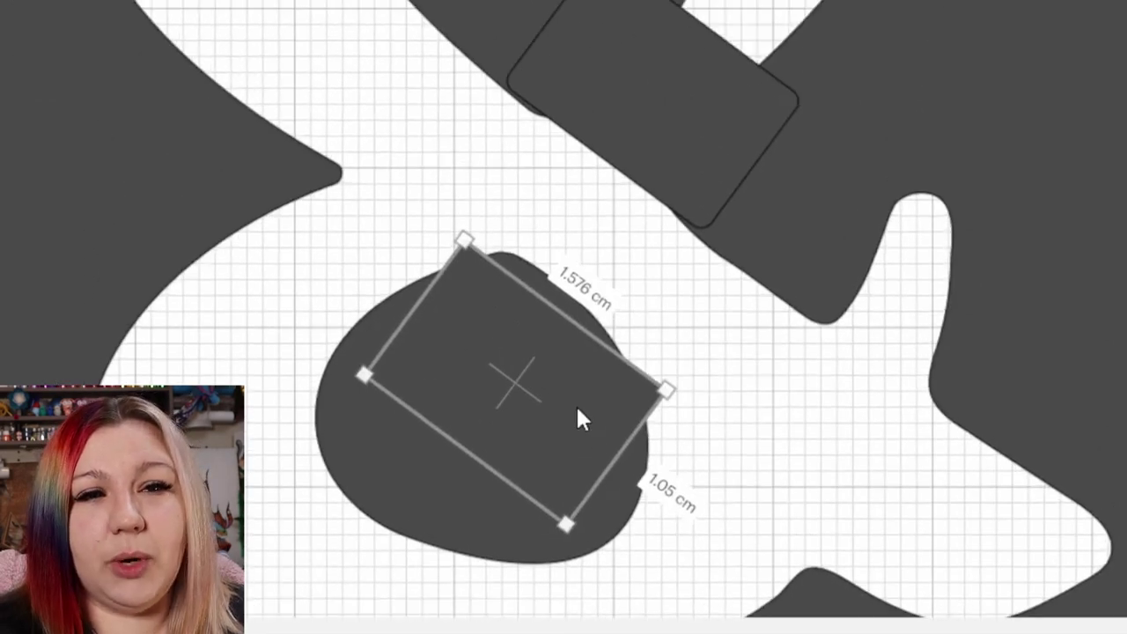
scroll(576, 404, "down", 1)
scroll(573, 405, "down", 2)
left_click_drag(554, 426, 444, 313)
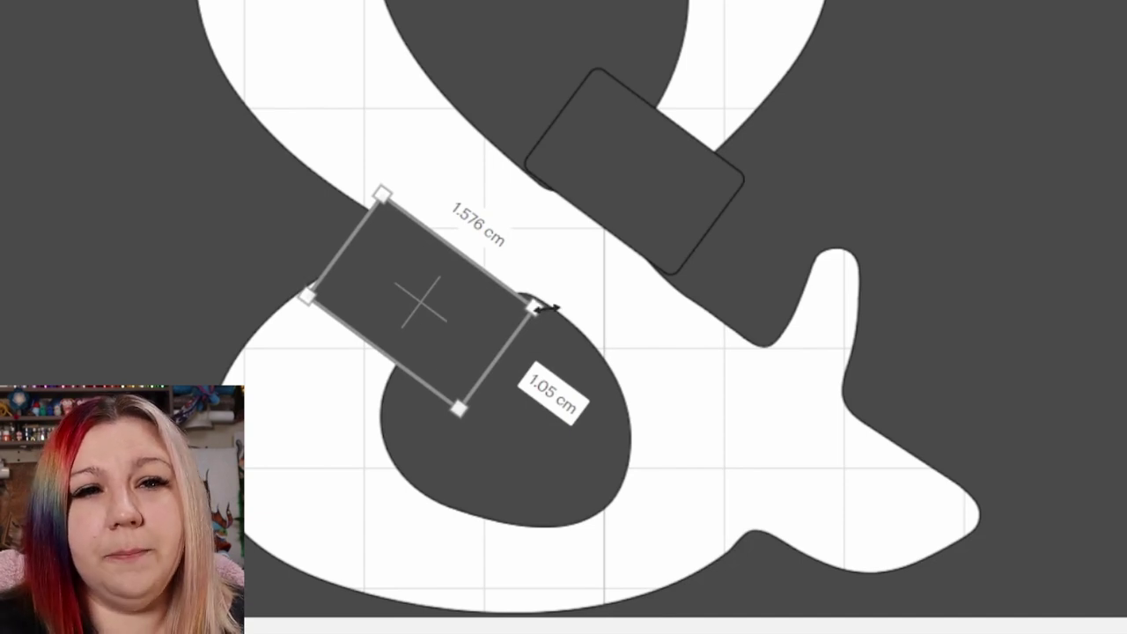
Step: Shrink the lower bridge rectangle to about 1.19 × 0.79 cm and adjust its tilt and position along the diagonal stroke
left_click_drag(458, 407, 472, 345)
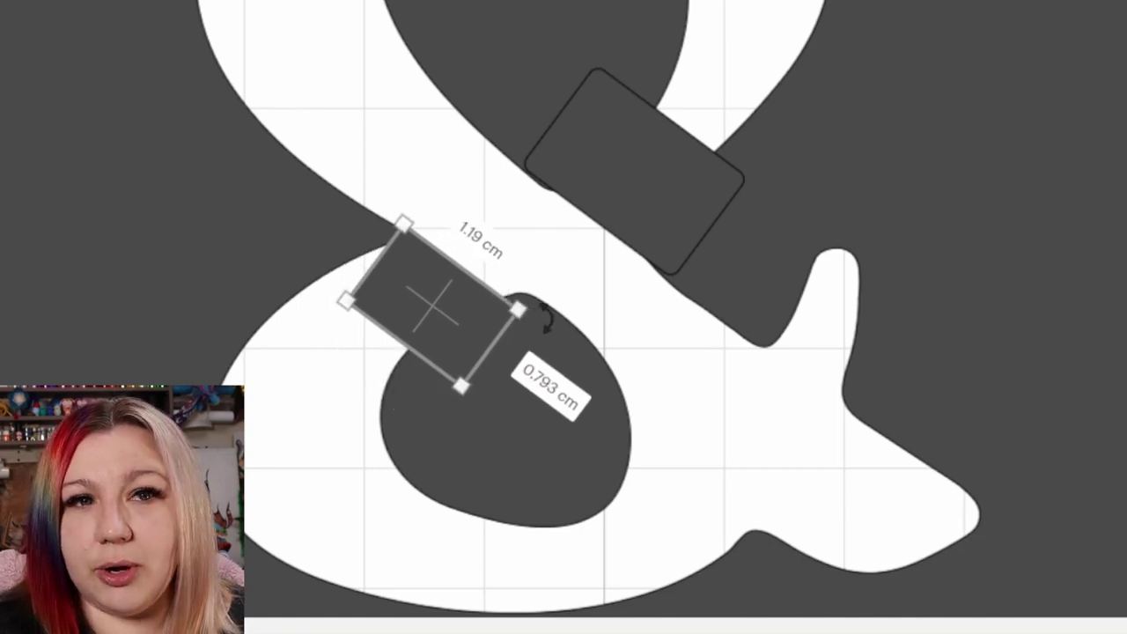
left_click_drag(395, 184, 377, 180)
left_click_drag(393, 318, 397, 324)
left_click_drag(481, 376, 490, 388)
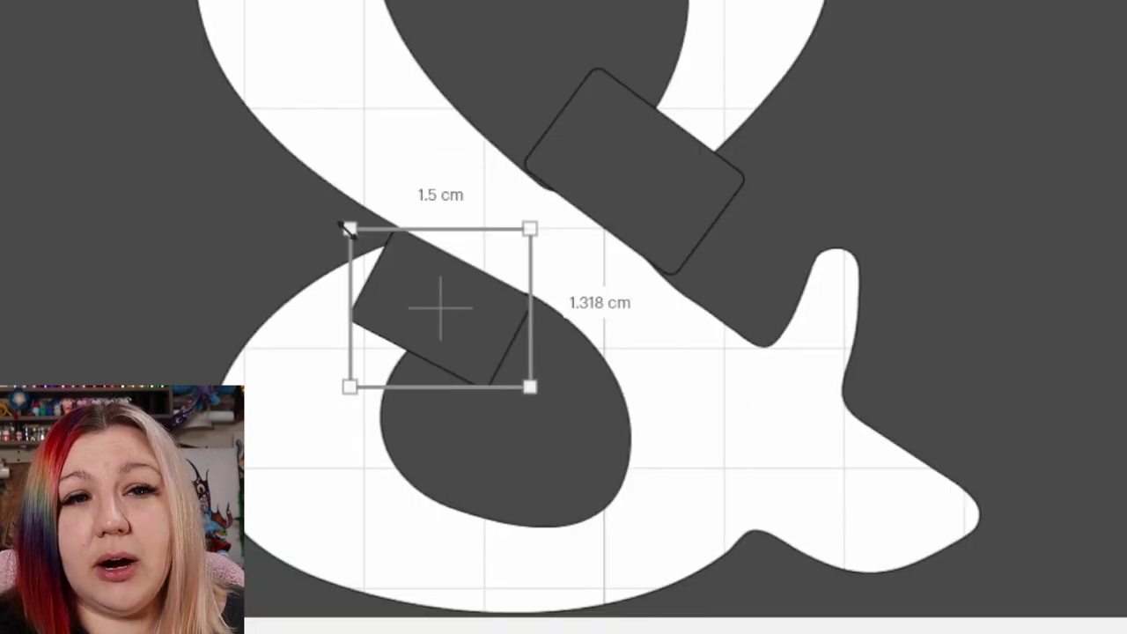
Step: Stretch the lower bridge rectangle to about 2.24 cm wide without locked proportions and rotate it to about 41° along the diagonal stroke
left_click_drag(346, 227, 261, 202)
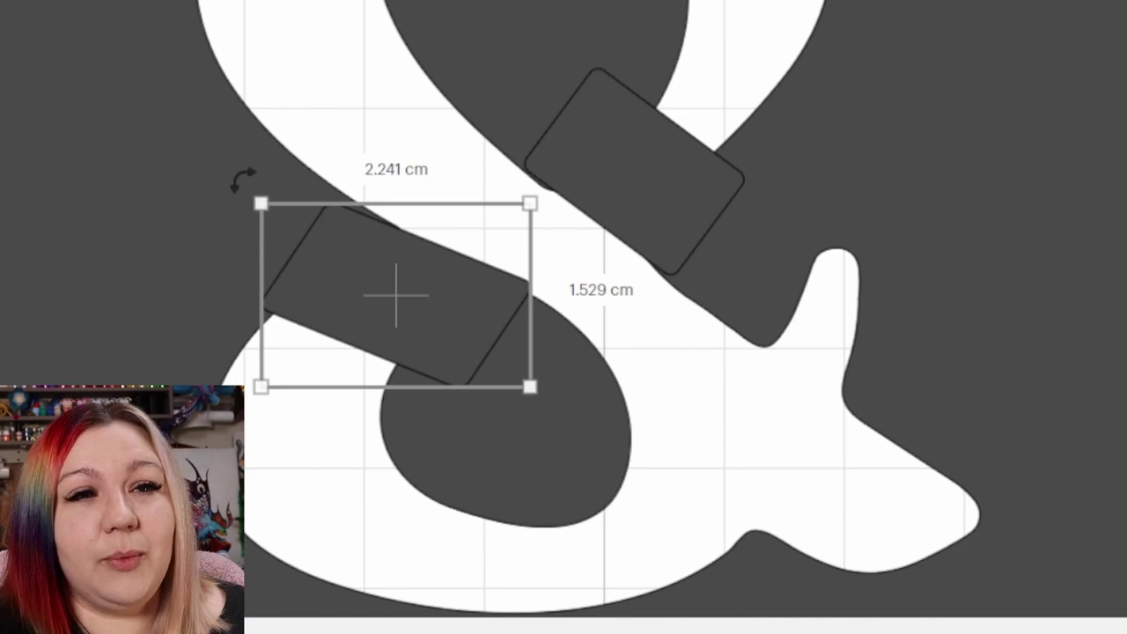
left_click_drag(244, 182, 270, 171)
left_click(31, 176)
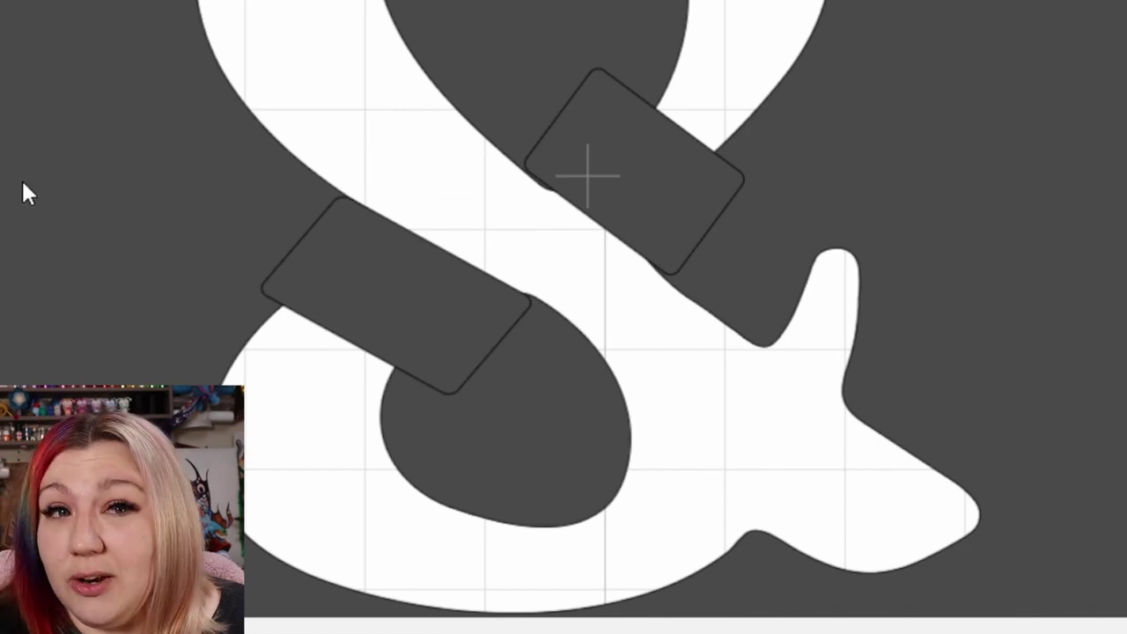
Step: Nudge the upper bridge rectangle down slightly so its lower edge lines up with the diagonal stroke
left_click(673, 167)
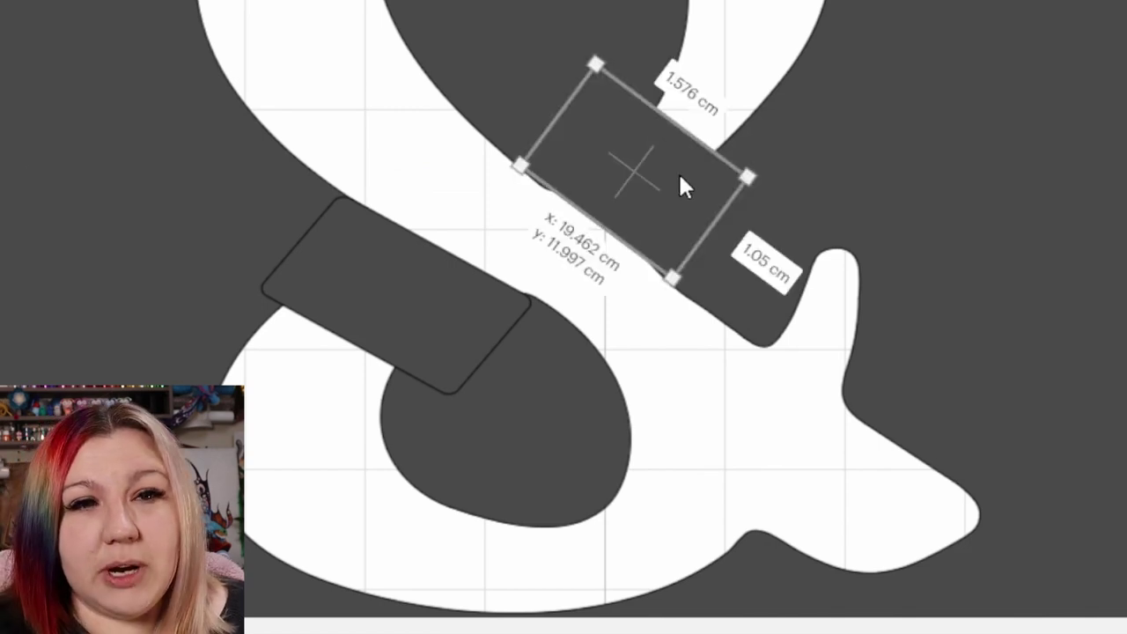
left_click(974, 164)
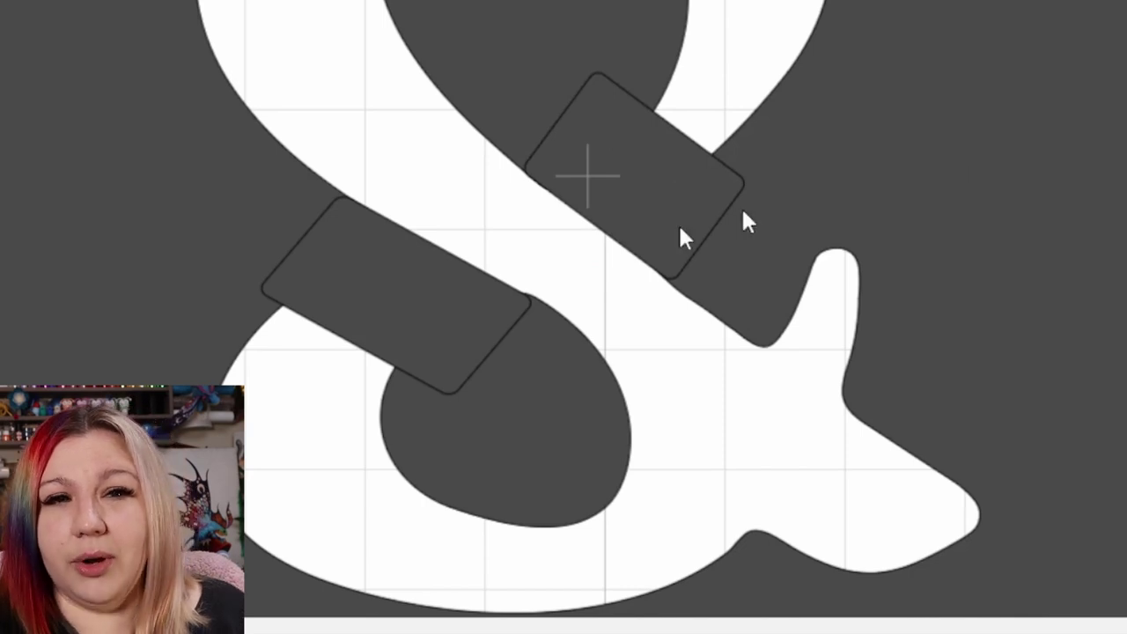
Step: Try welding both bridge rectangles to the ampersand circle and undo the weld
left_click(341, 262)
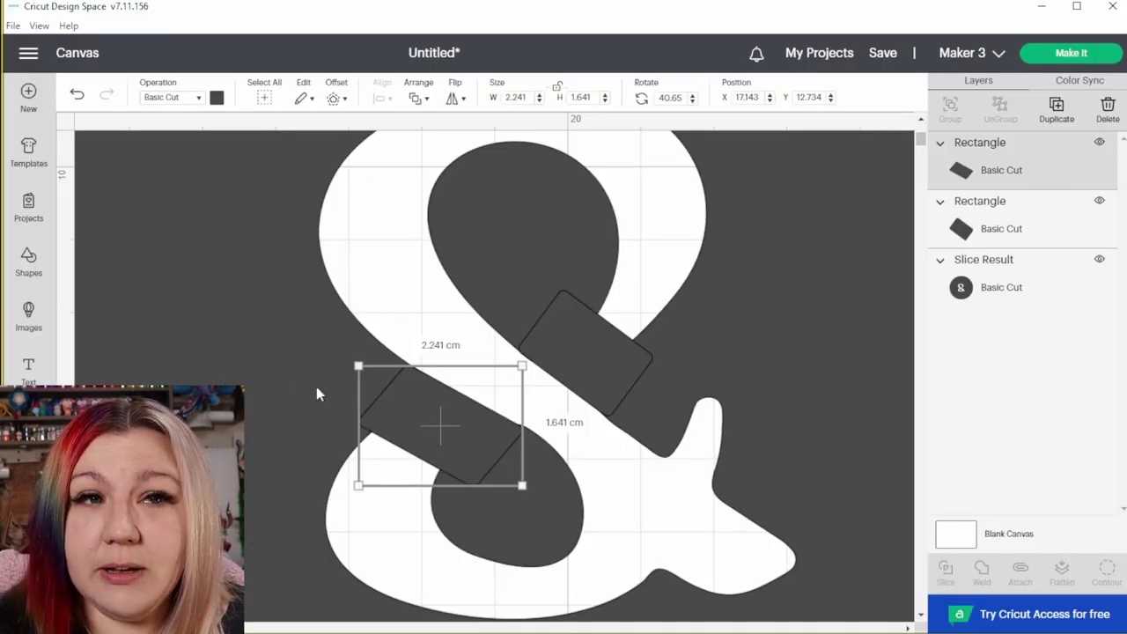
key("ctrl+a")
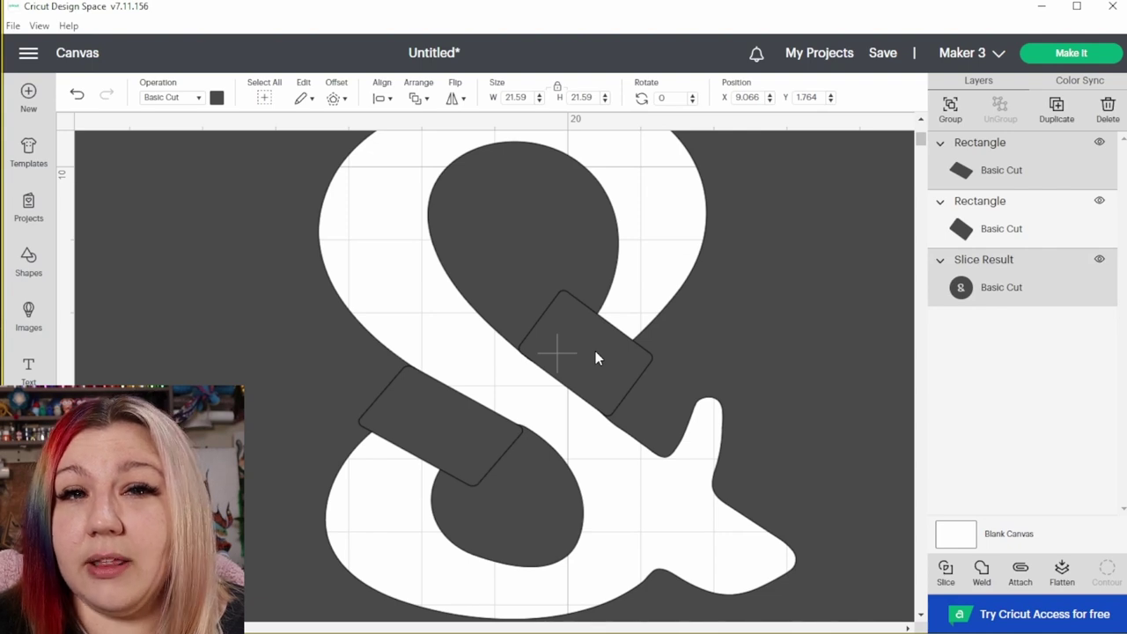
key("ctrl+a")
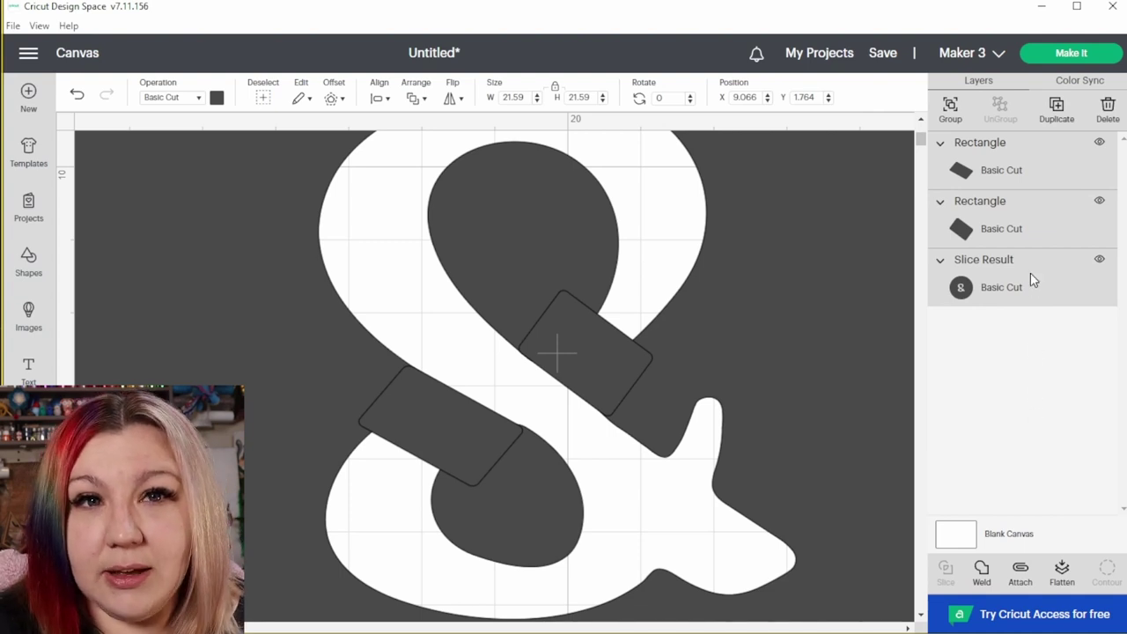
right_click(736, 302)
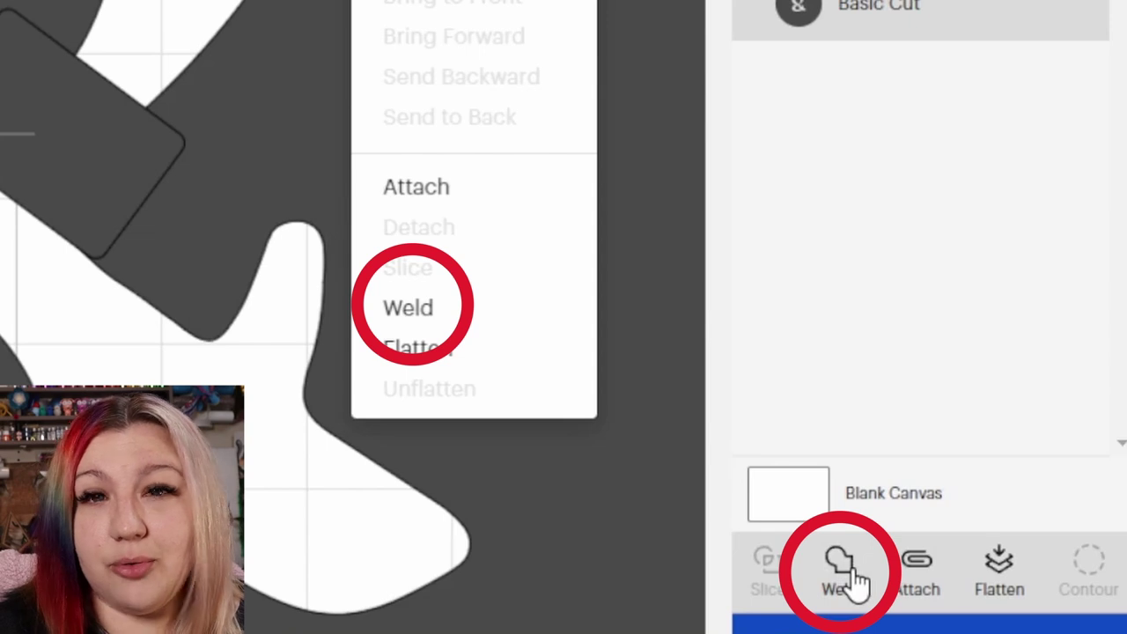
left_click(400, 315)
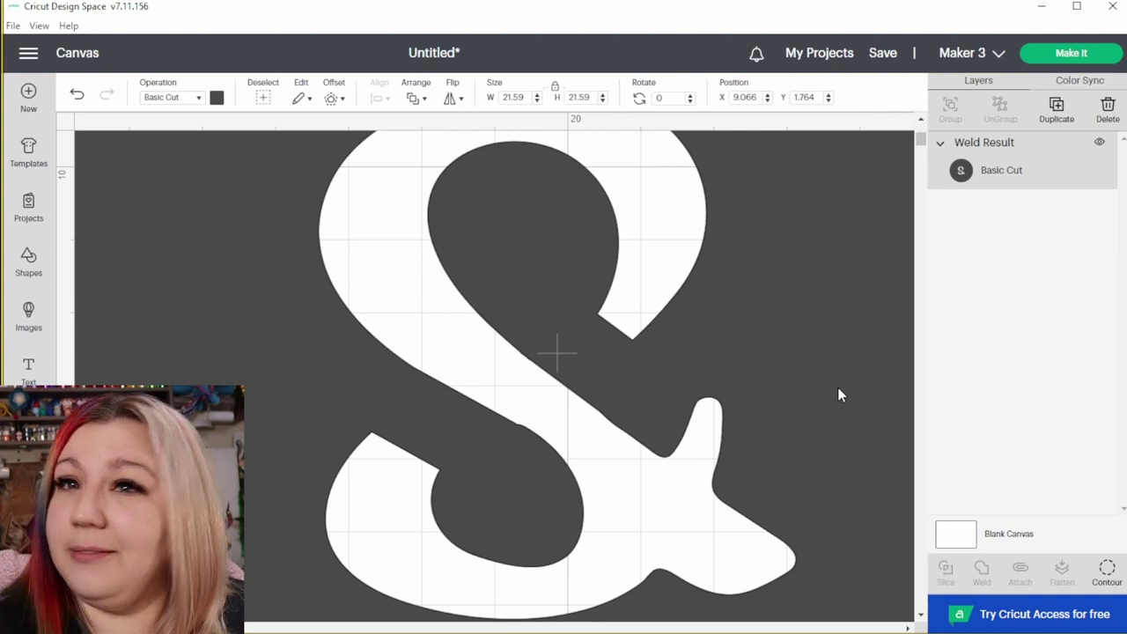
scroll(806, 369, "down", 3)
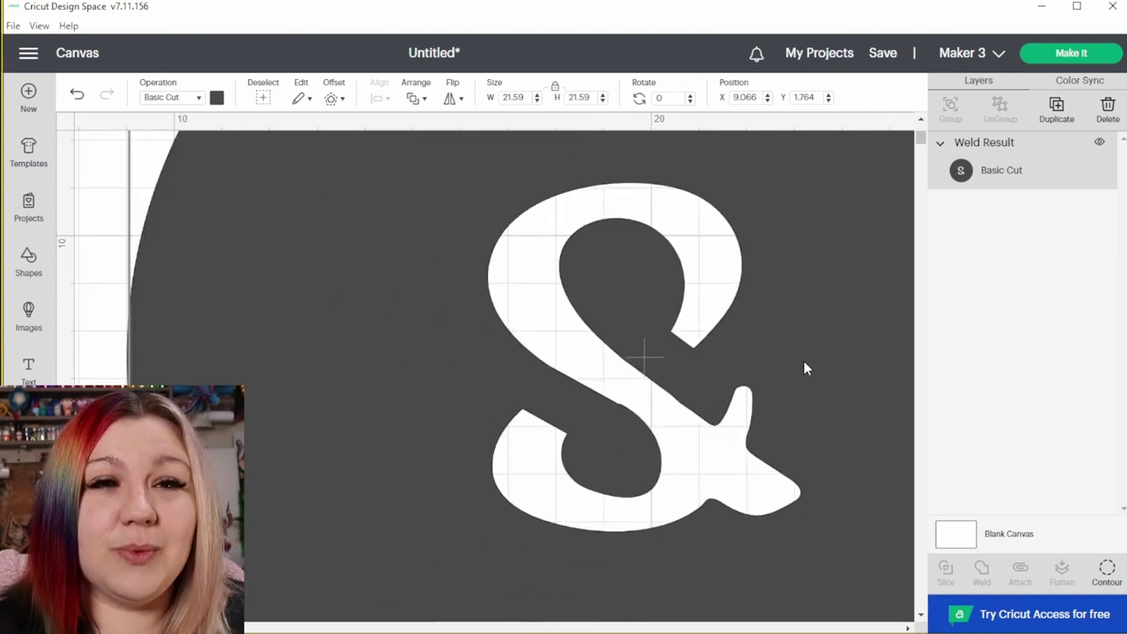
scroll(805, 370, "down", 3)
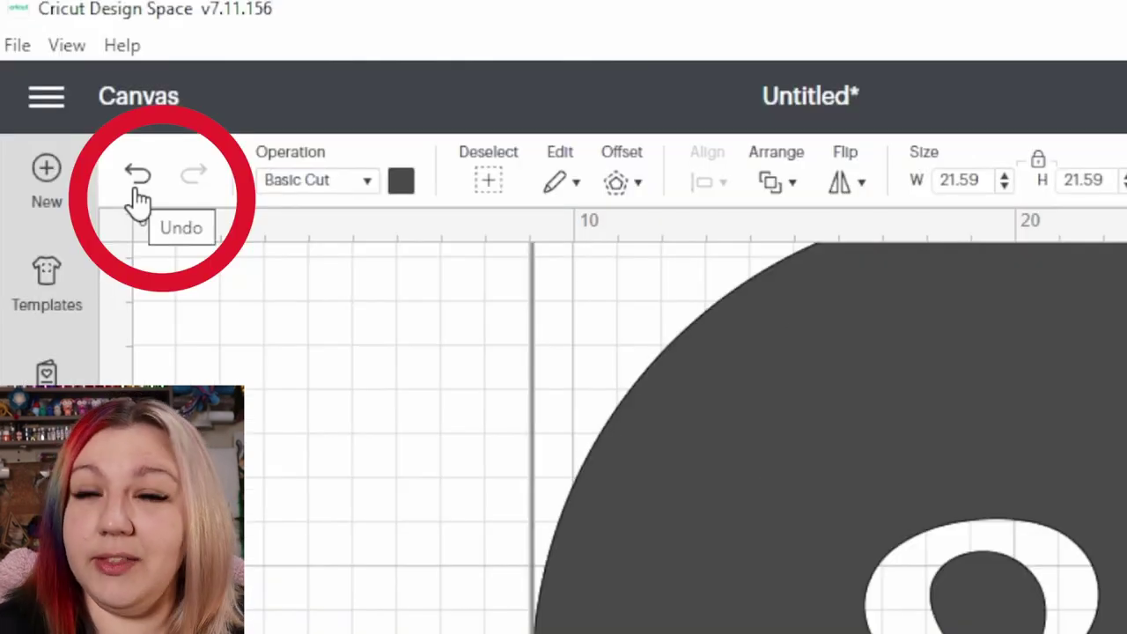
left_click(136, 192)
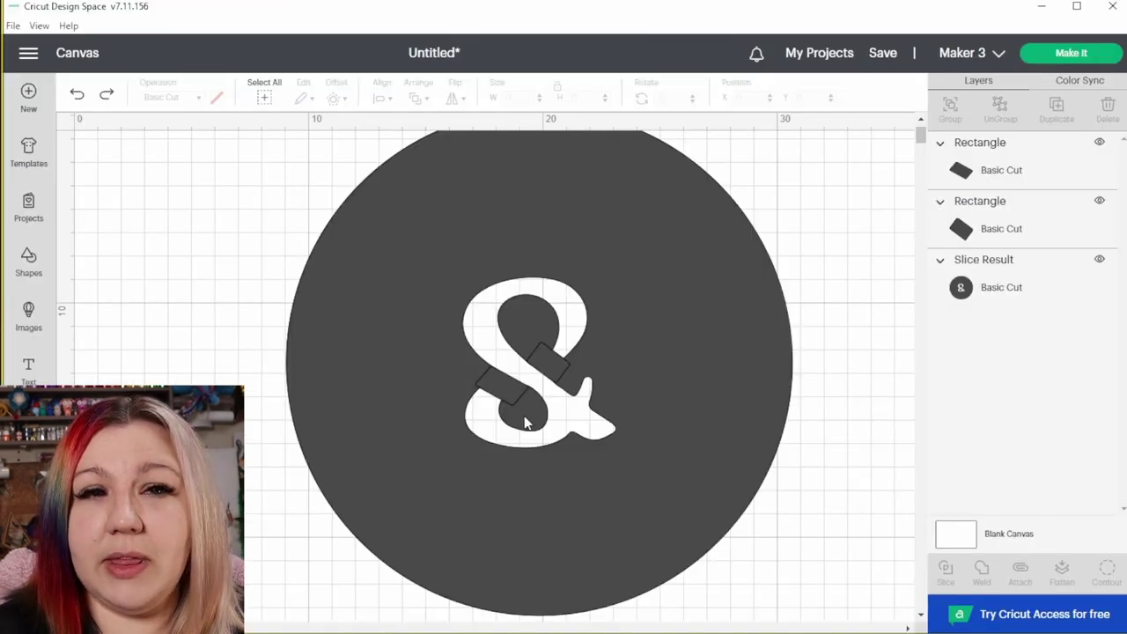
Step: Unlock the lower bridge rectangle's proportions and flatten it to about 2.18 × 1.07 cm
scroll(523, 417, "up", 5)
scroll(522, 423, "up", 5)
left_click(420, 458)
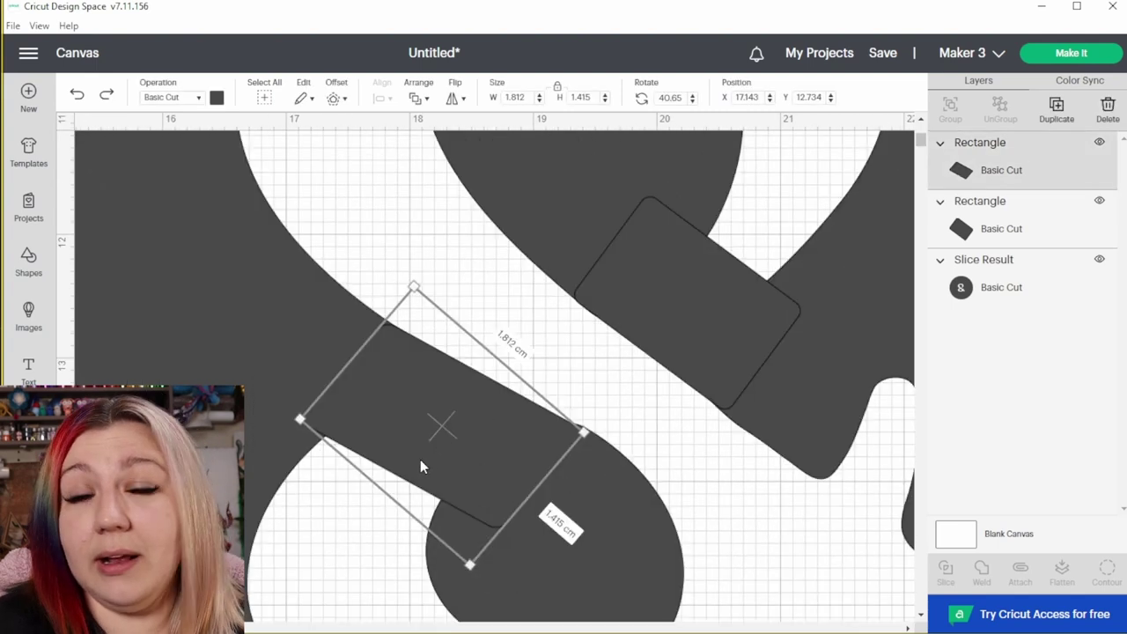
left_click_drag(470, 564, 473, 571)
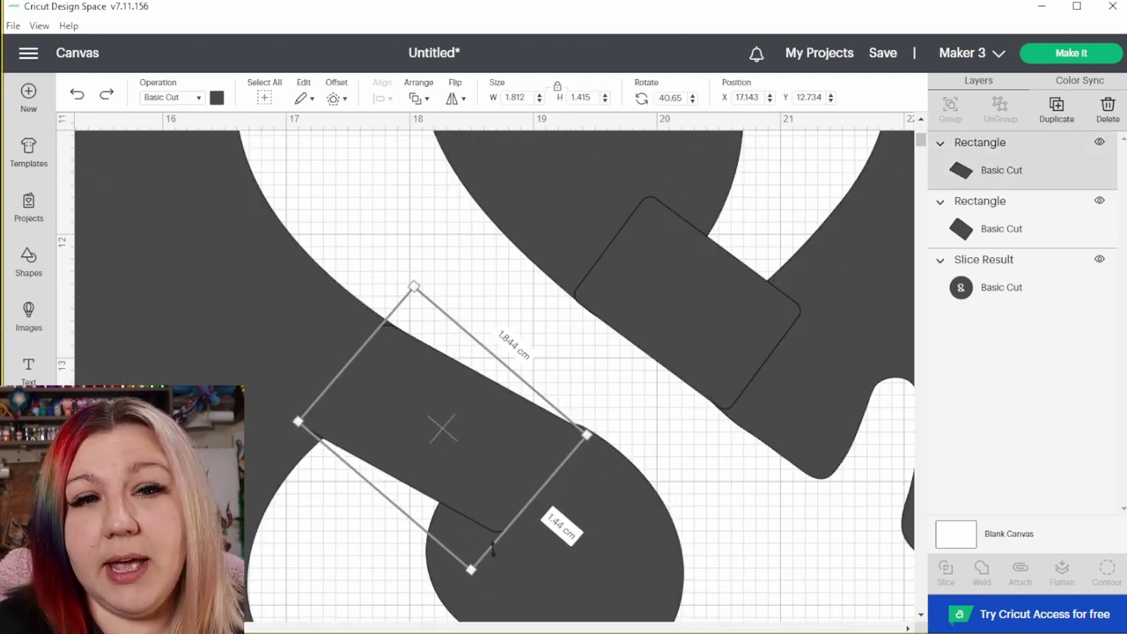
left_click(558, 91)
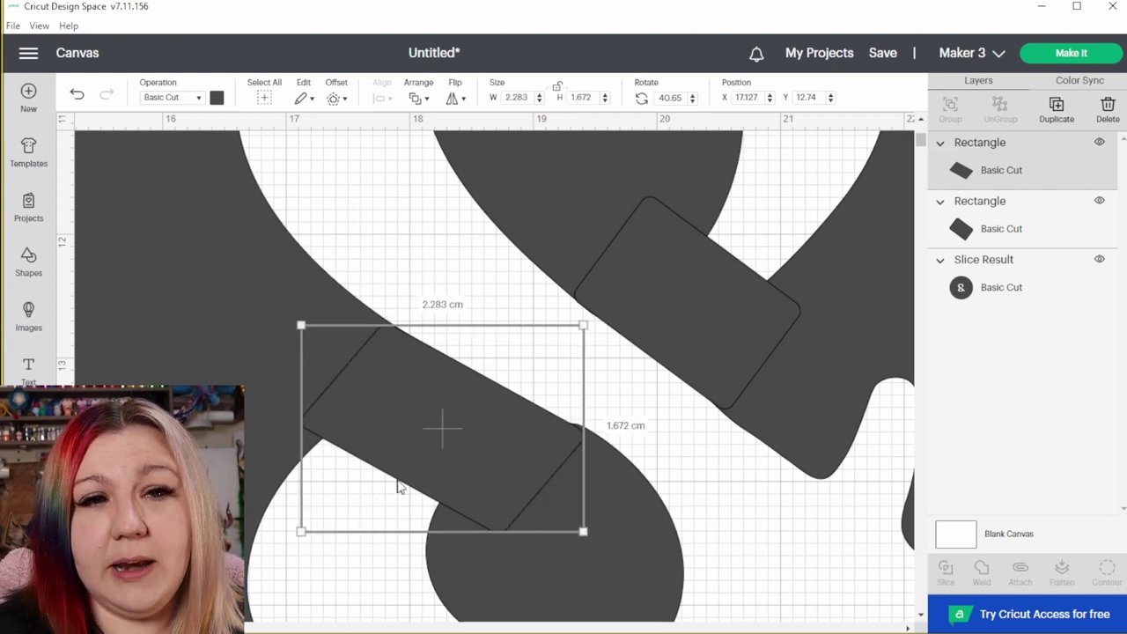
left_click_drag(300, 531, 311, 457)
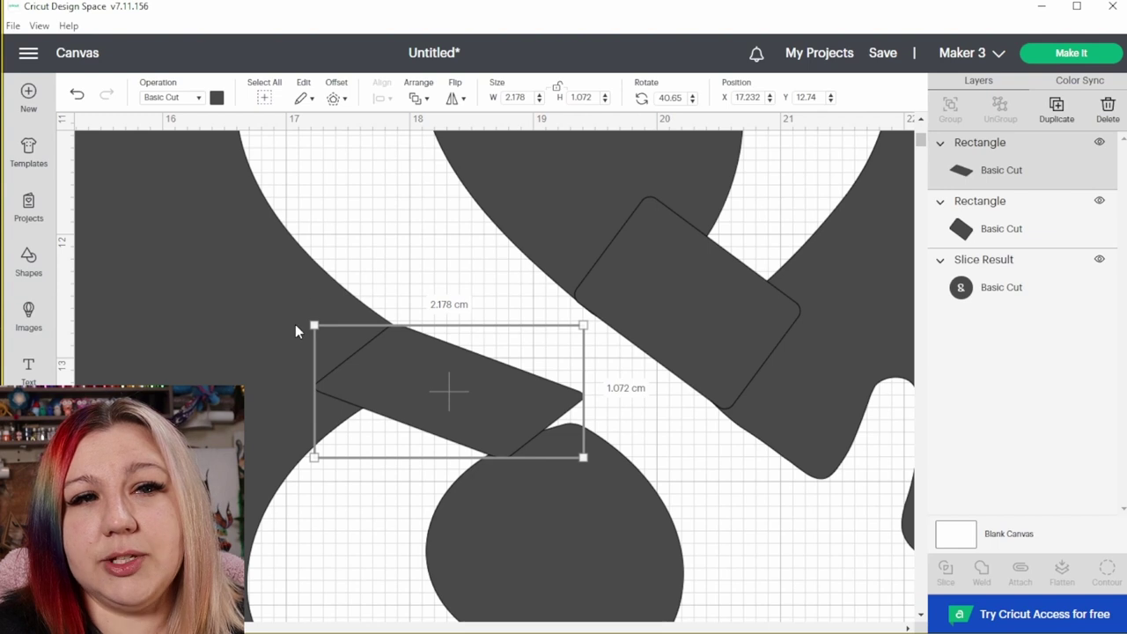
Step: Rotate the flattened lower bridge so its upper edge follows the diagonal stroke, and fine-tune its fit between counter and outer edge
left_click_drag(299, 313, 337, 311)
left_click_drag(520, 438, 521, 444)
left_click(286, 369)
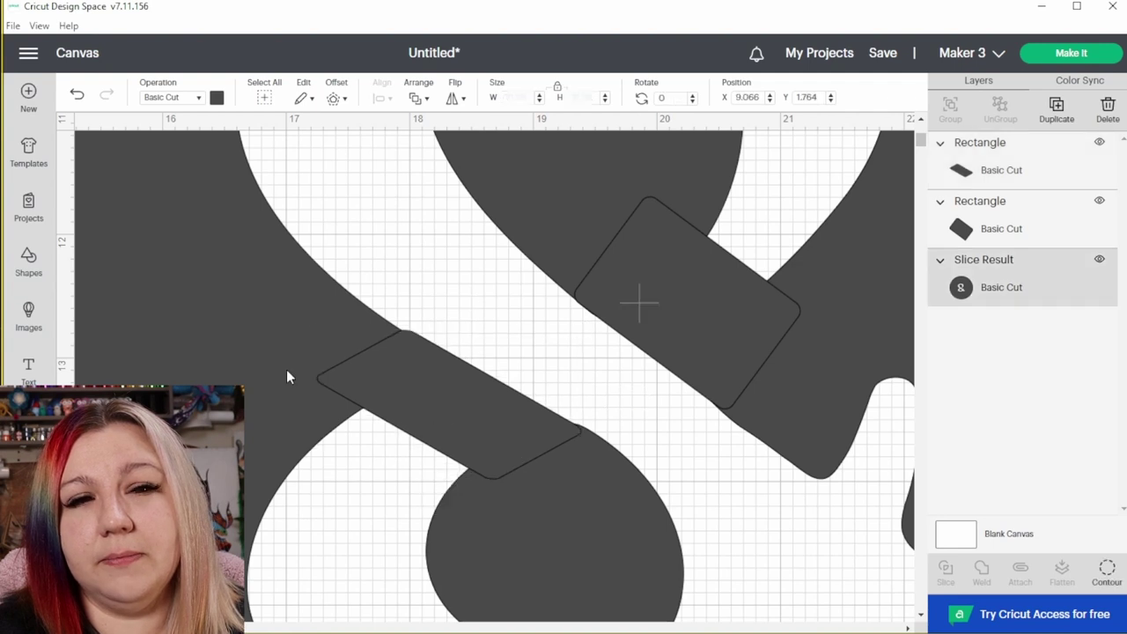
Step: Rotate the lower bridge to 59.44° along the diagonal stroke and scale down the upper bridge rectangle, keeping its span between counter and outer edge
left_click(413, 397)
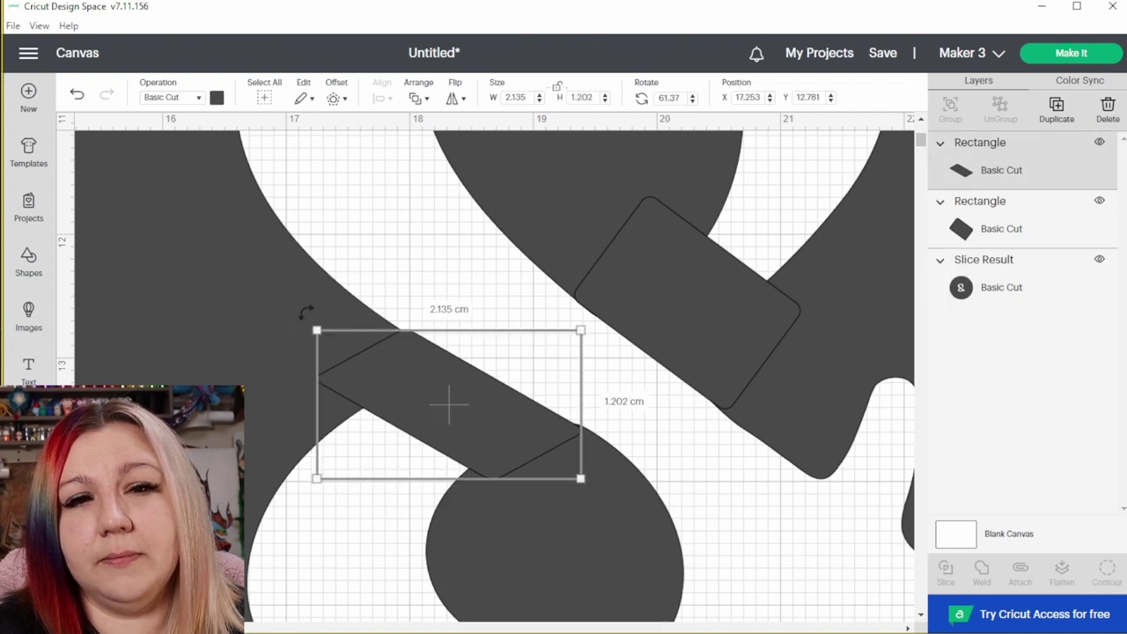
left_click(367, 386)
left_click(686, 304)
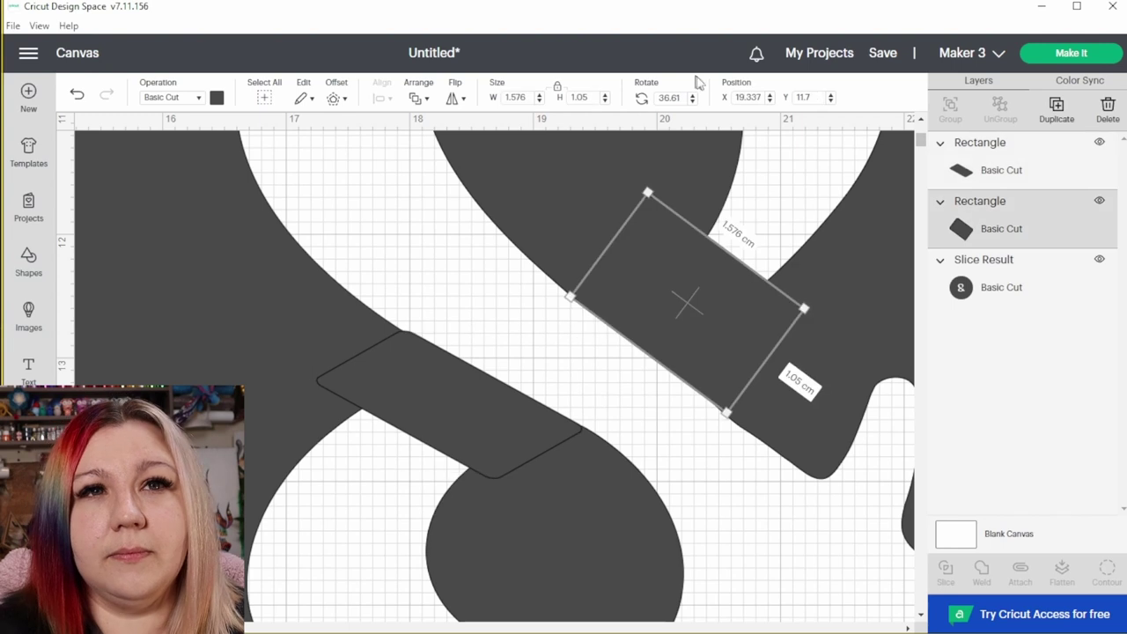
left_click_drag(802, 308, 776, 229)
left_click(379, 379)
left_click(425, 432)
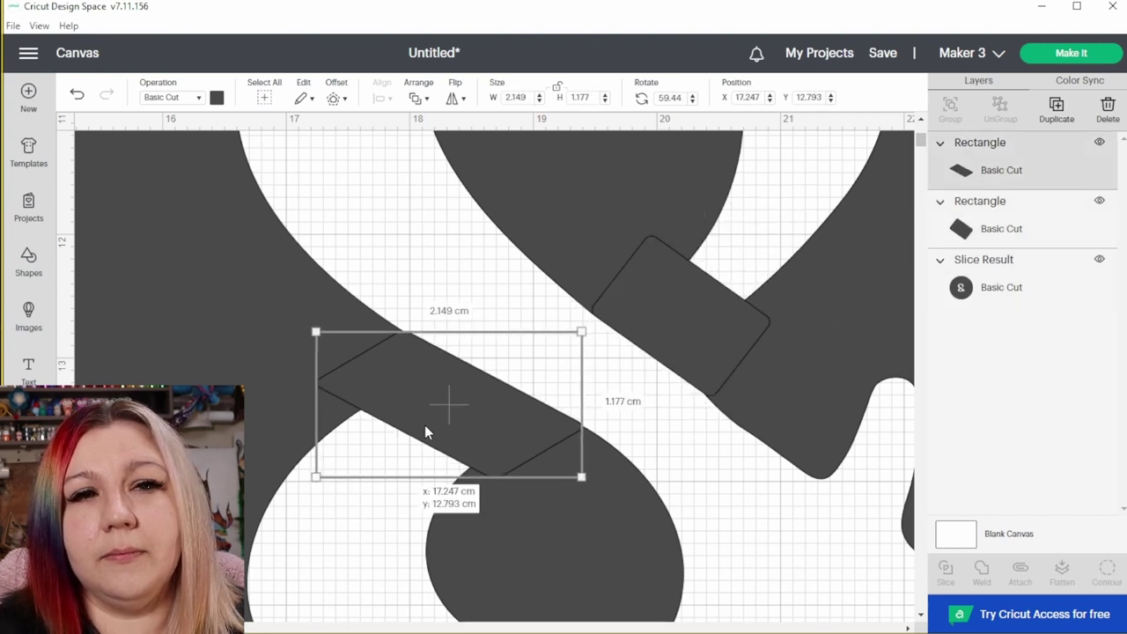
Step: Weld the ampersand circle and both bridge rectangles into a single stencil shape
left_click(414, 291)
scroll(377, 326, "down", 5)
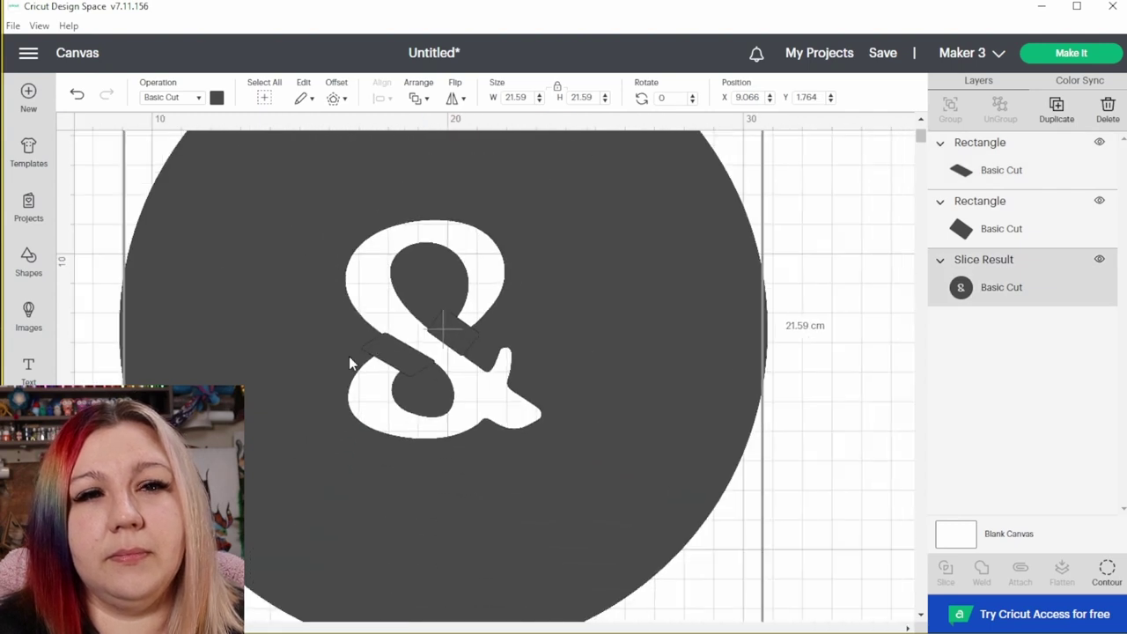
left_click(410, 373, "shift")
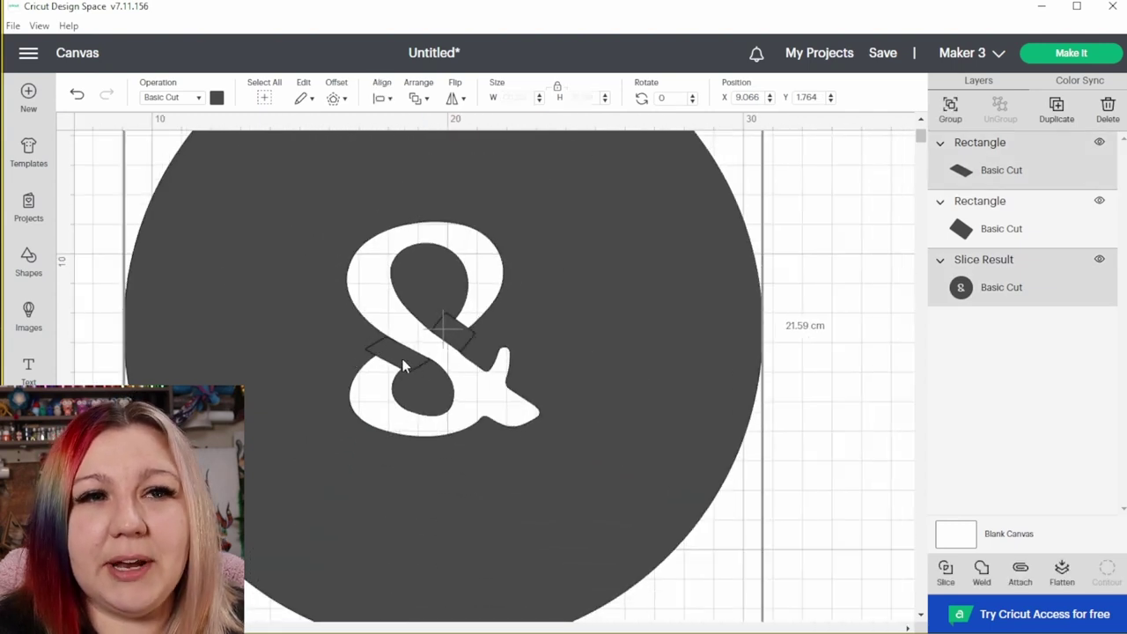
left_click(463, 346, "shift")
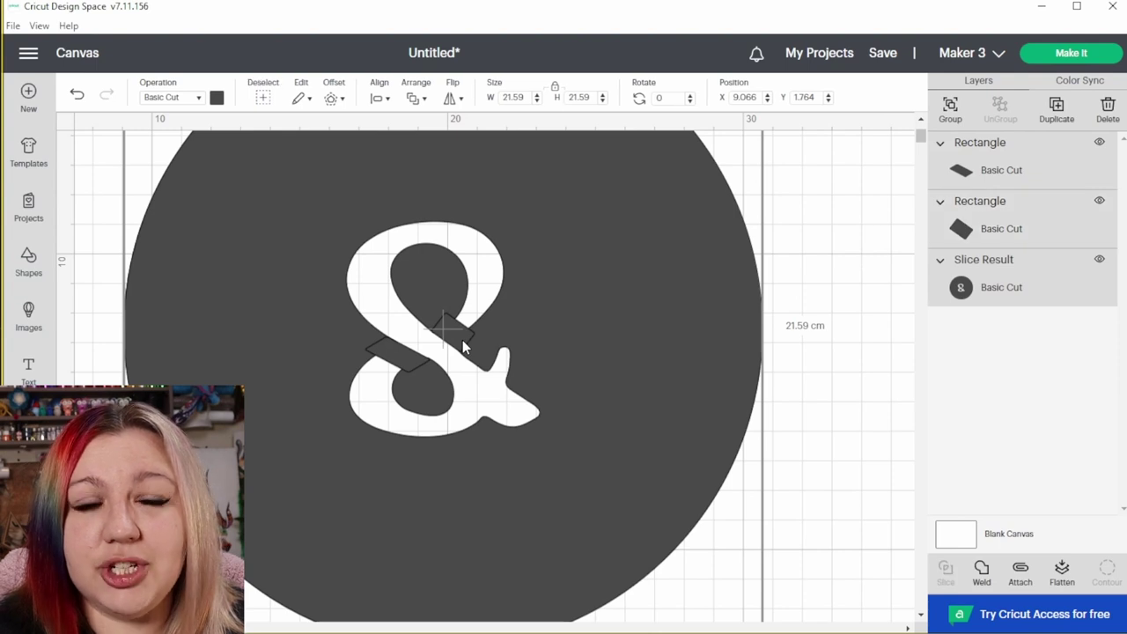
right_click(263, 233)
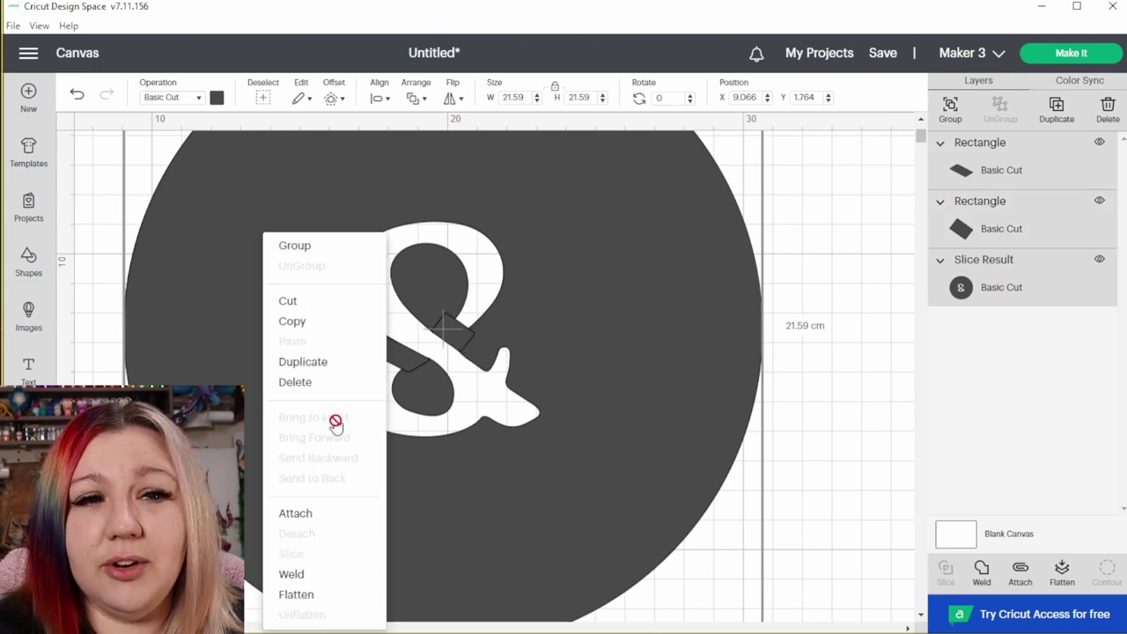
left_click(321, 574)
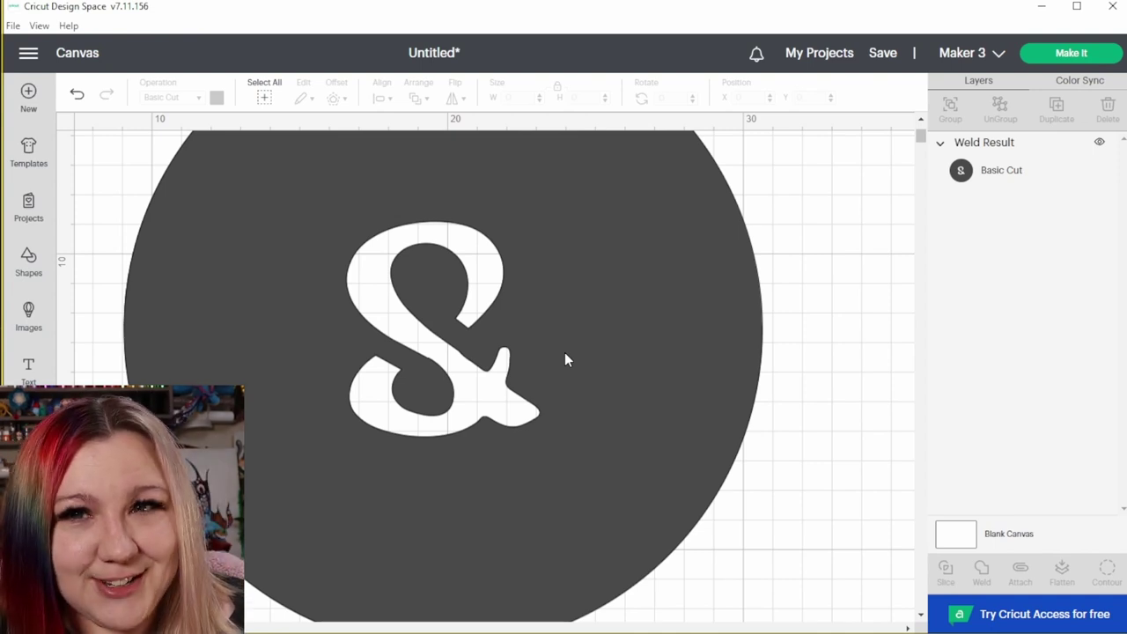
scroll(507, 422, "down", 3)
left_click(506, 421)
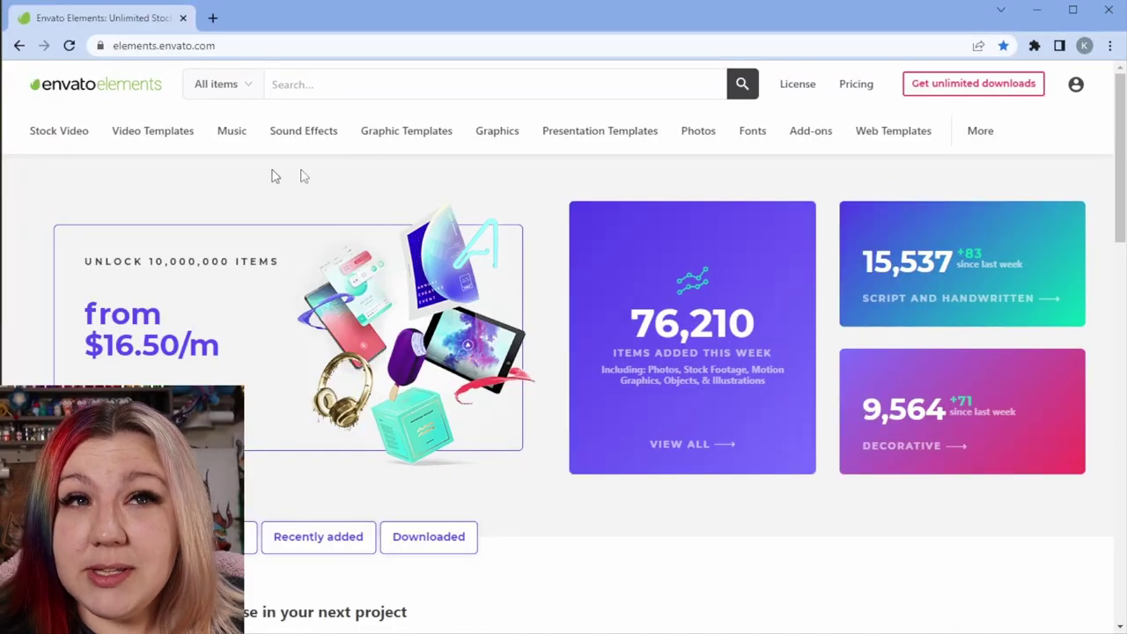
Step: Switch to Envato Elements, filter the Graphics category to Patterns, and browse the available pattern packs
left_click(497, 132)
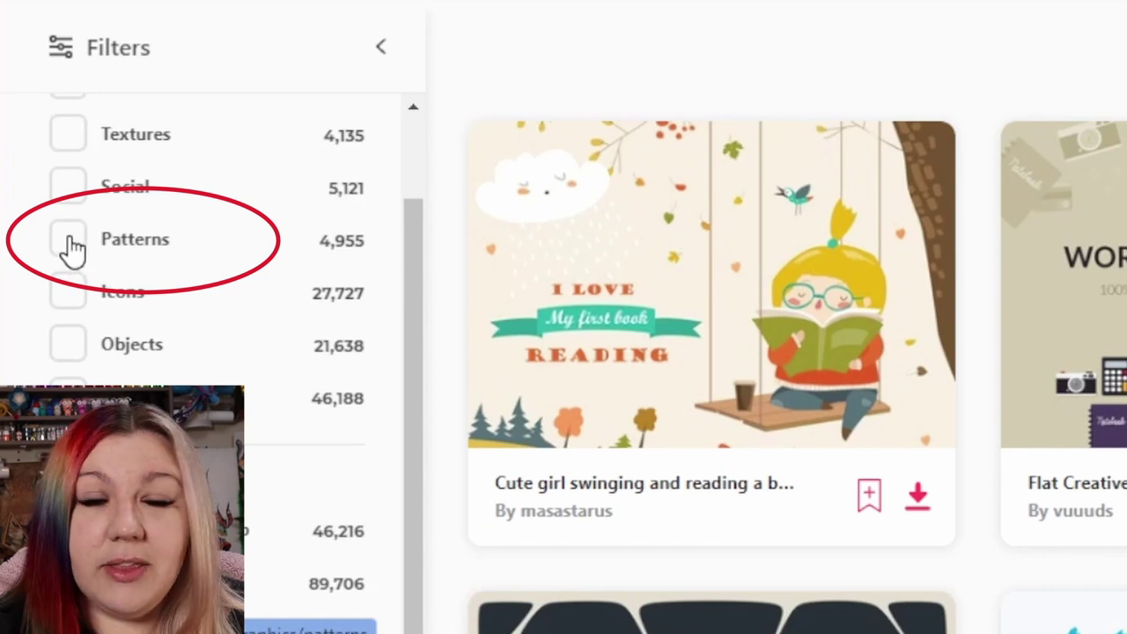
left_click(68, 239)
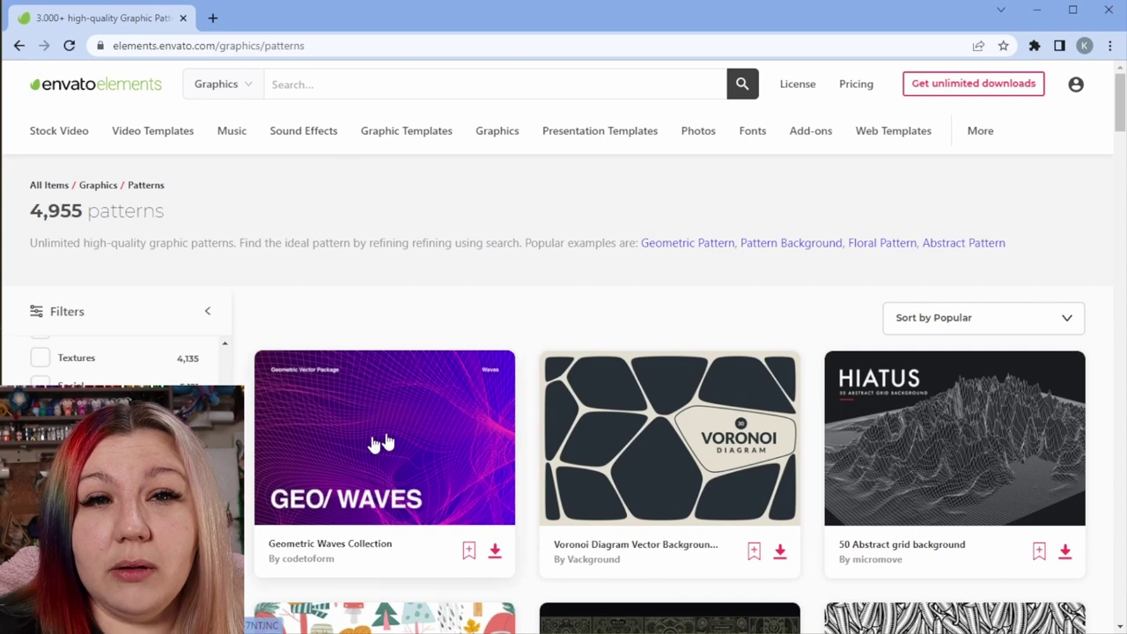
scroll(382, 443, "down", 1)
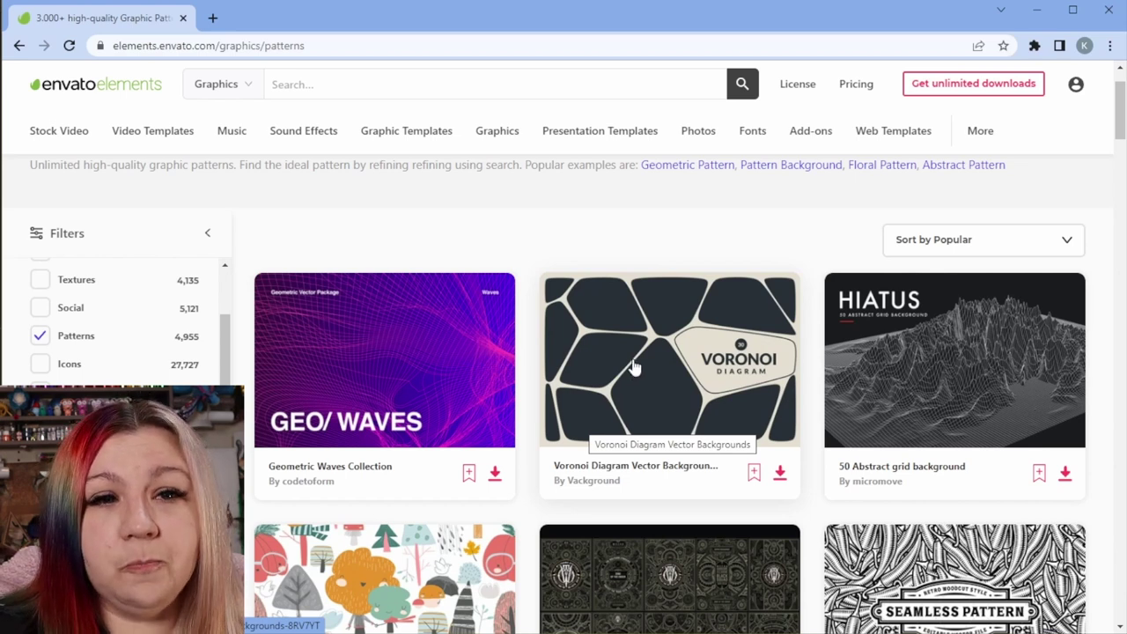
scroll(638, 377, "down", 3)
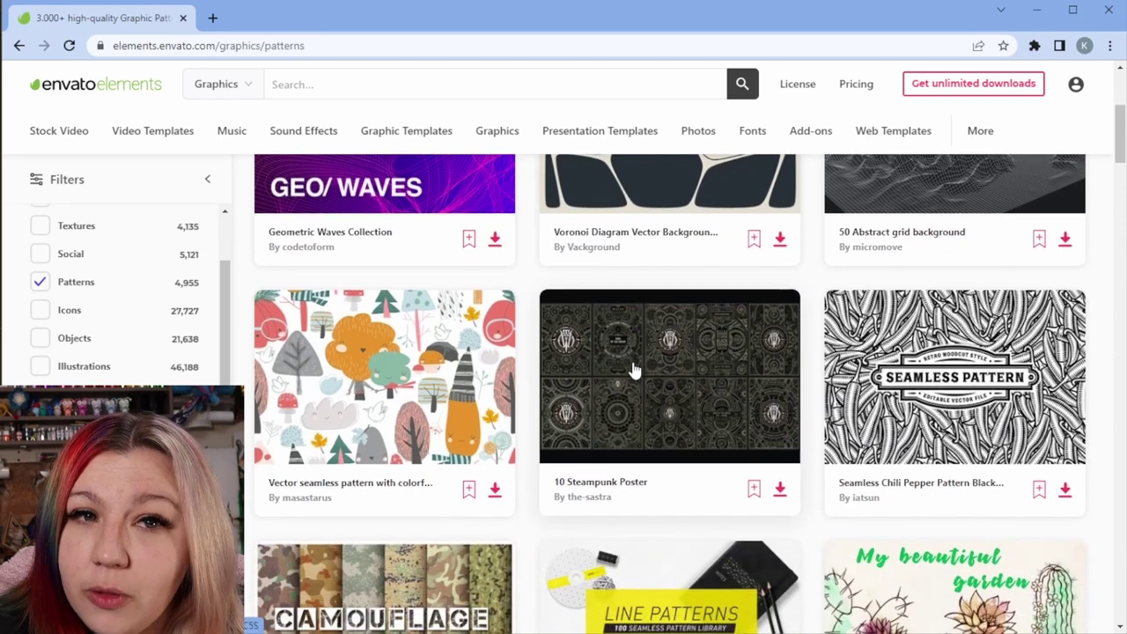
scroll(634, 370, "down", 1)
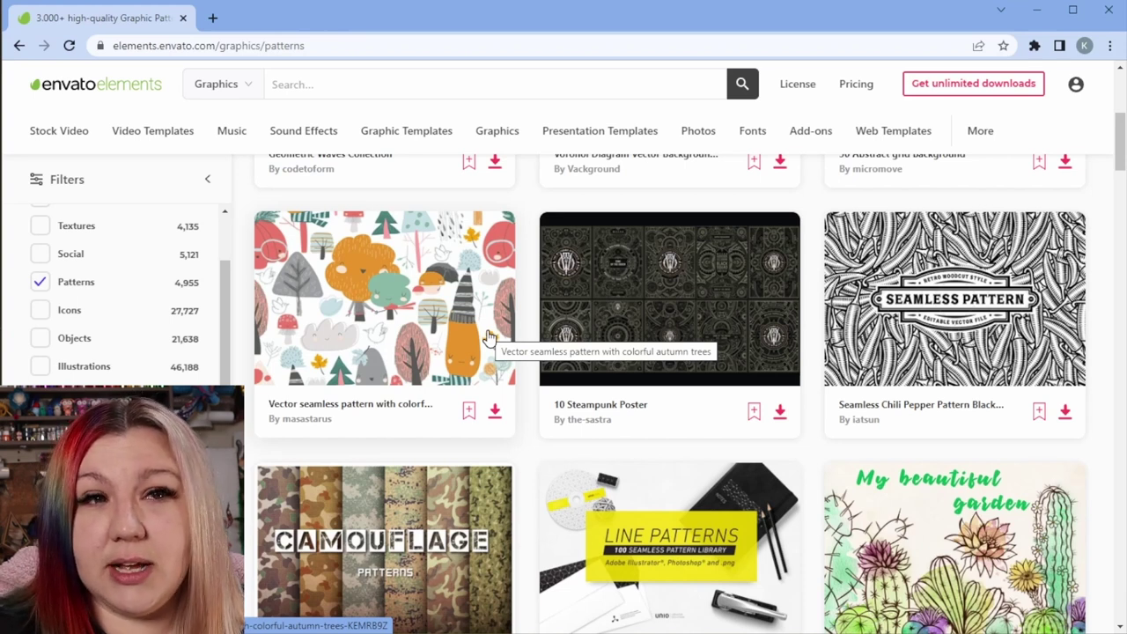
scroll(489, 338, "down", 4)
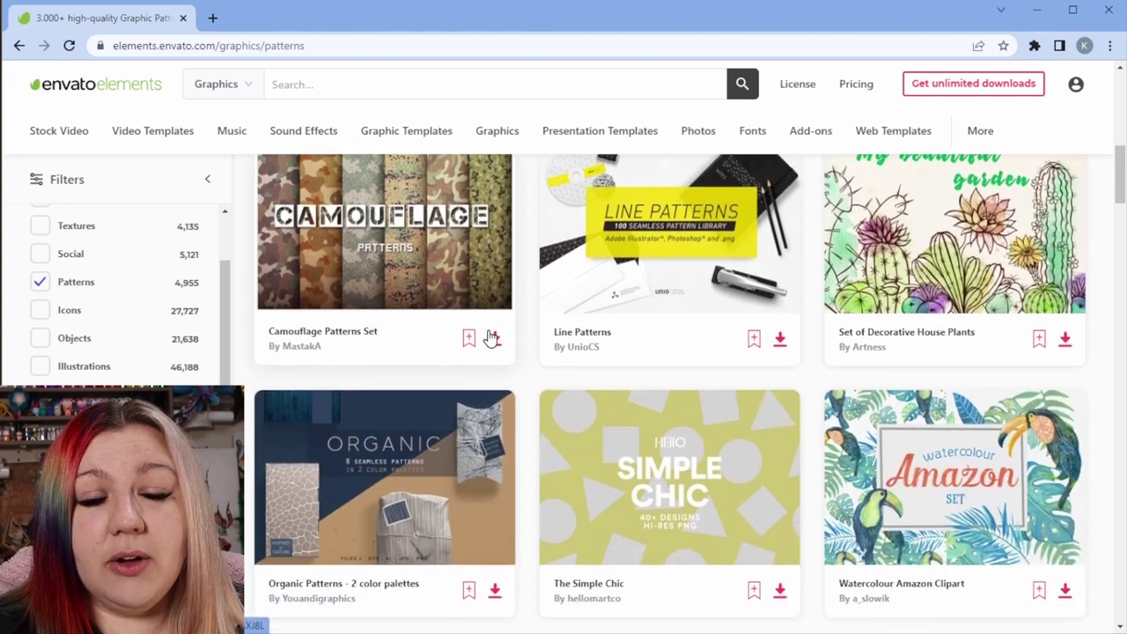
scroll(489, 338, "down", 2)
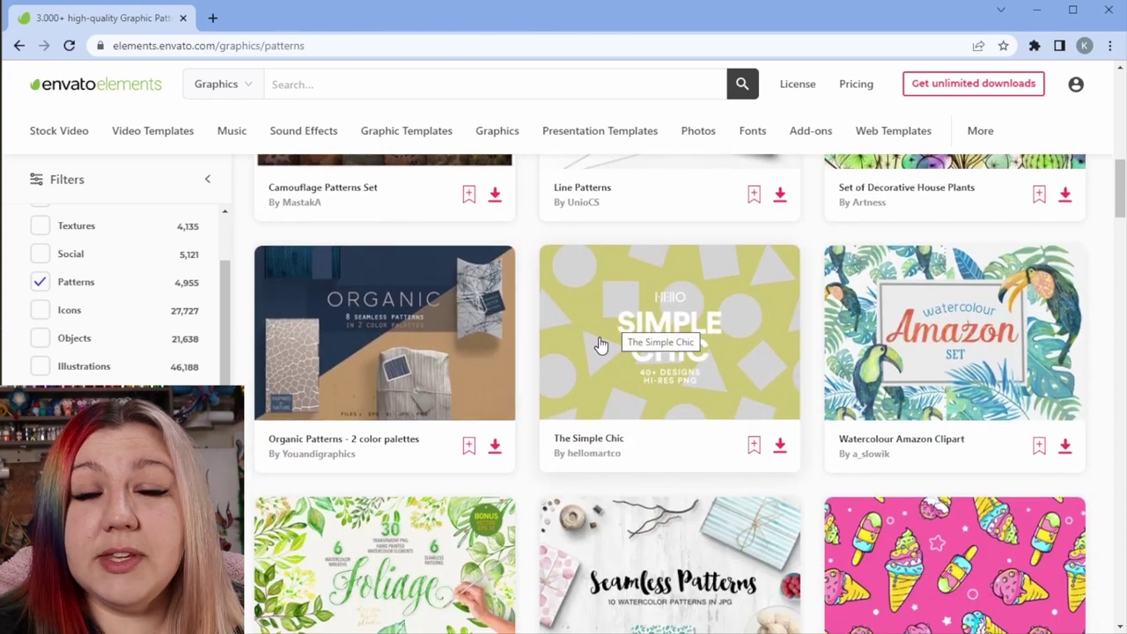
Step: Open The Simple Chic pack and examine the enlarged preview of its black pattern with white dashes
left_click(598, 344)
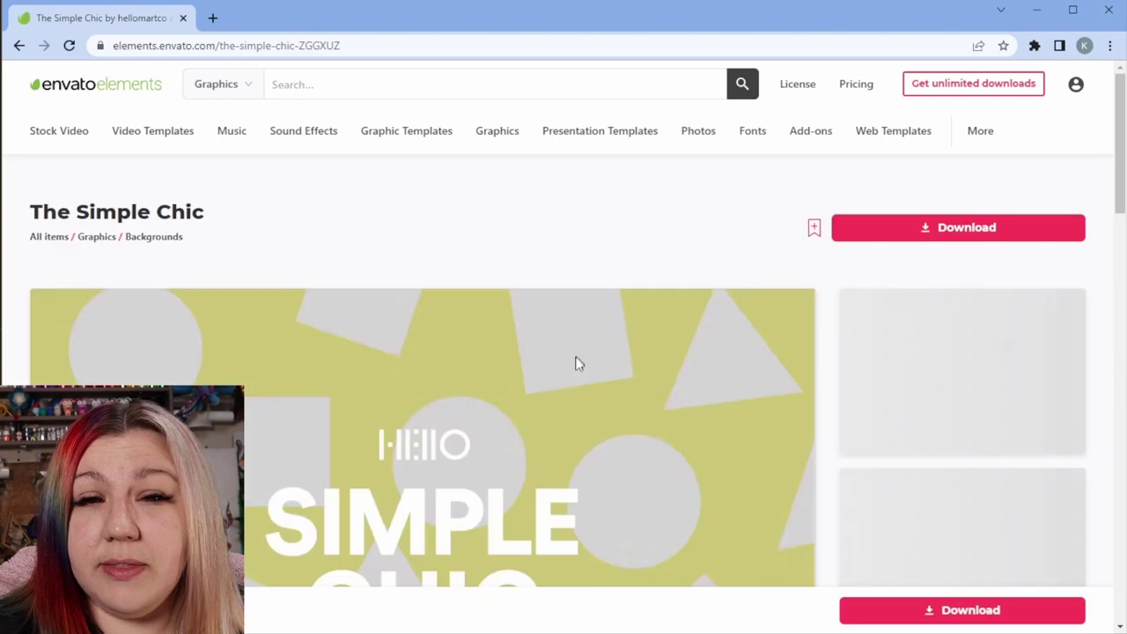
scroll(578, 363, "down", 2)
scroll(577, 361, "down", 1)
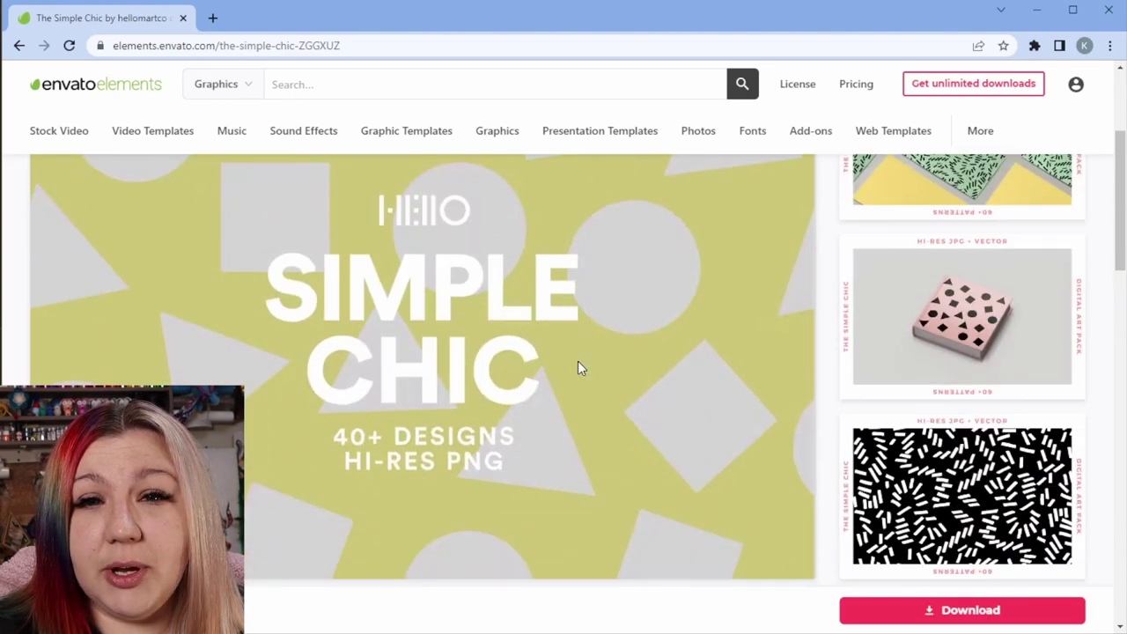
scroll(579, 368, "down", 1)
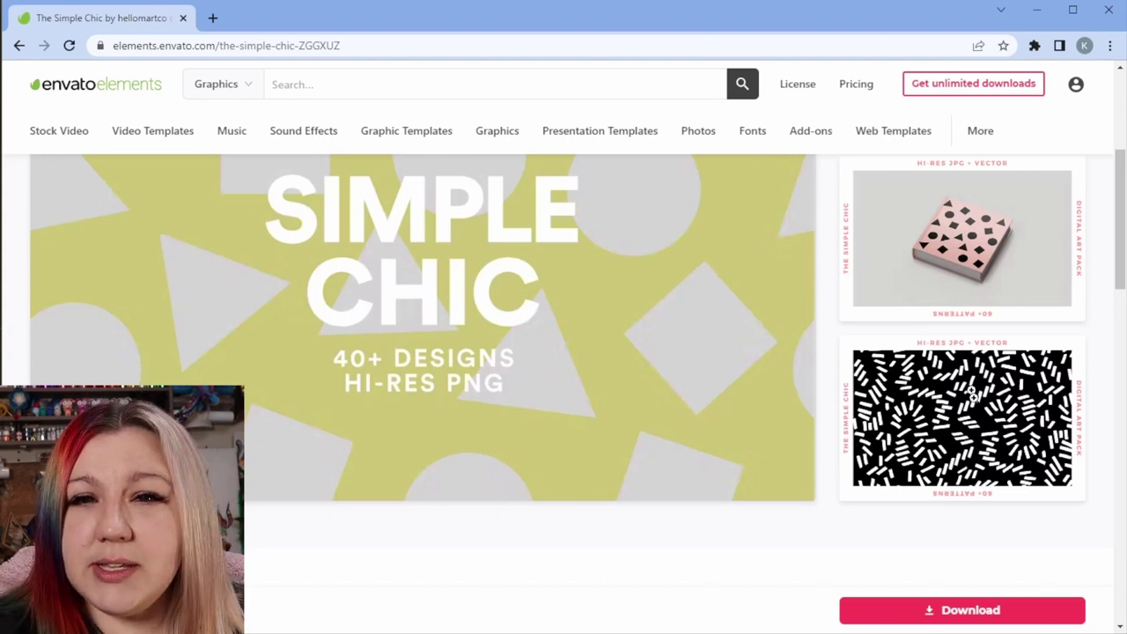
left_click(952, 461)
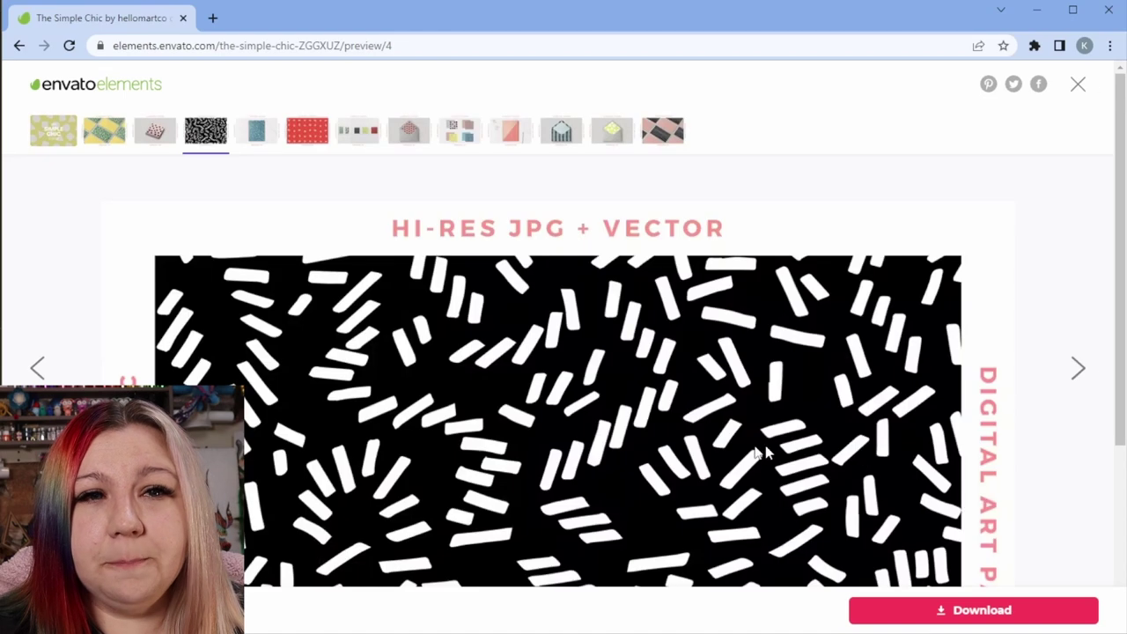
scroll(704, 451, "down", 1)
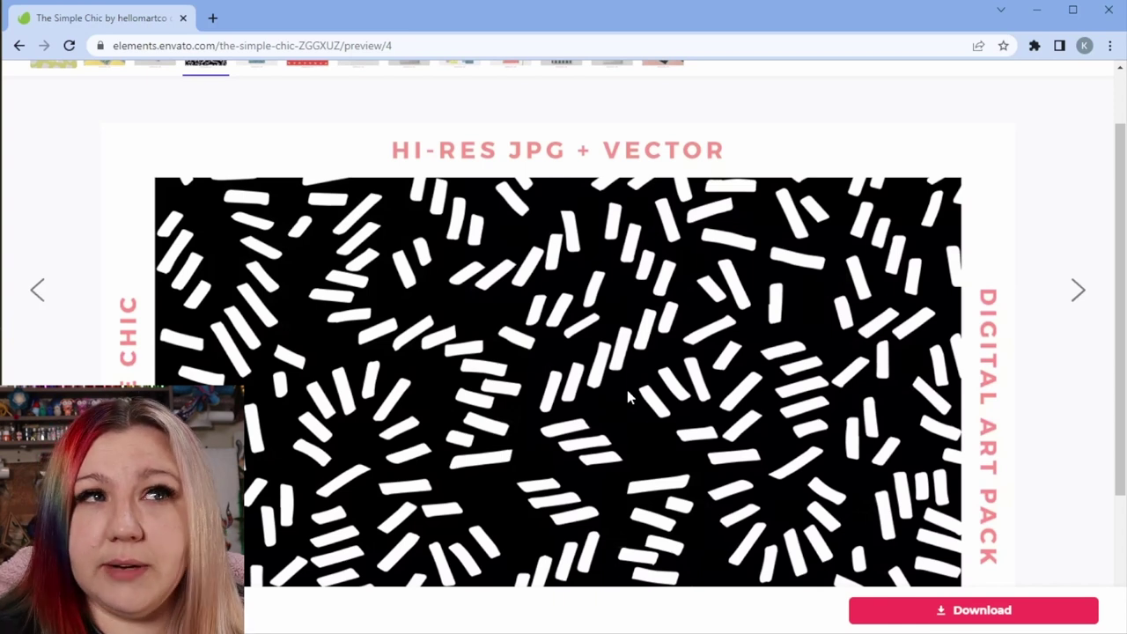
Step: Return to the pattern listing, open the Christmas Patterns pack from page 2, and preview its abstract seamless patterns
left_click(16, 46)
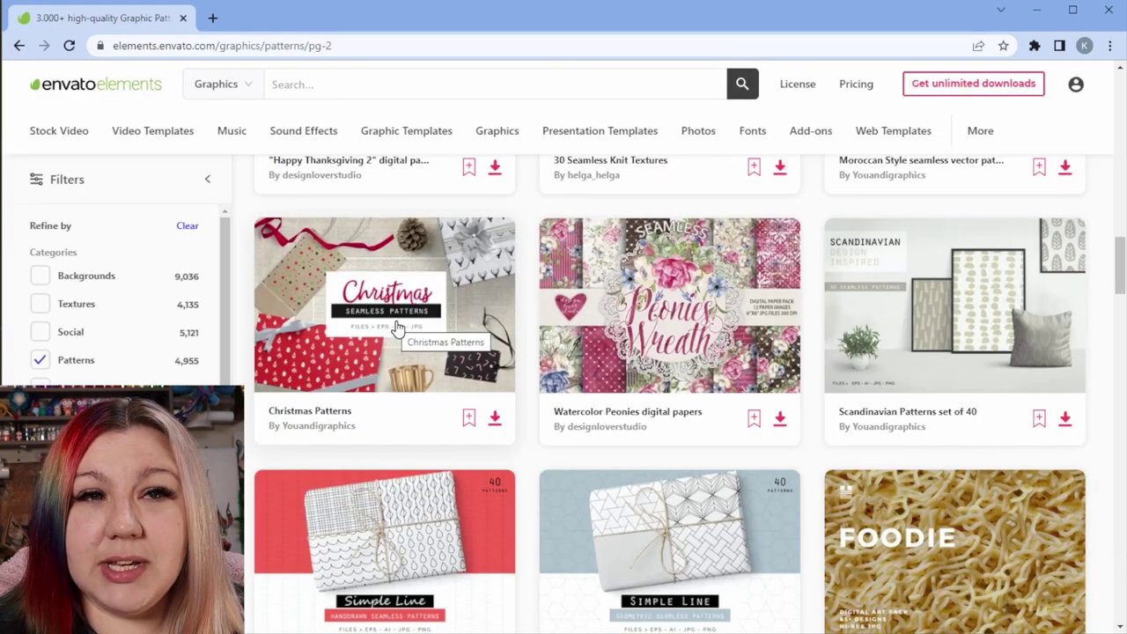
left_click(396, 328)
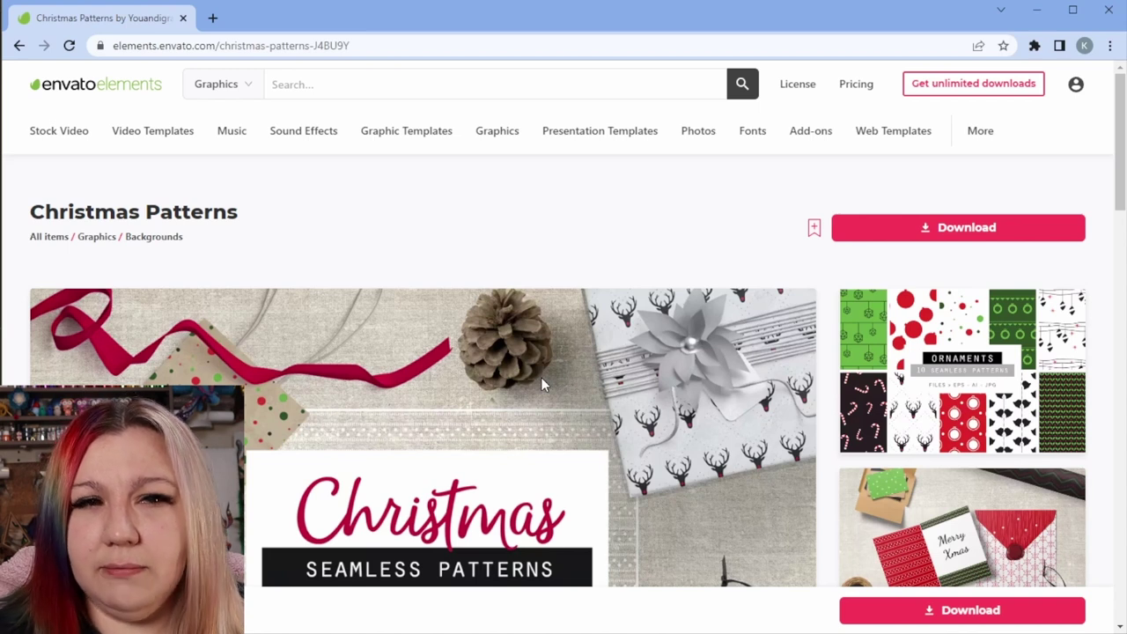
scroll(540, 384, "down", 1)
scroll(542, 384, "down", 3)
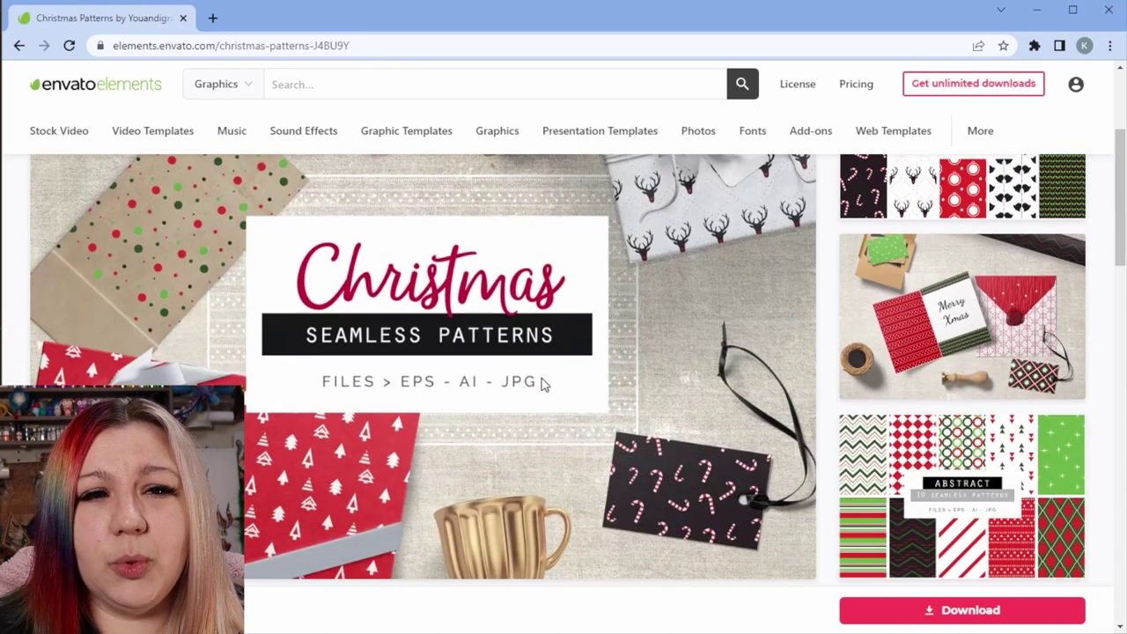
left_click(889, 451)
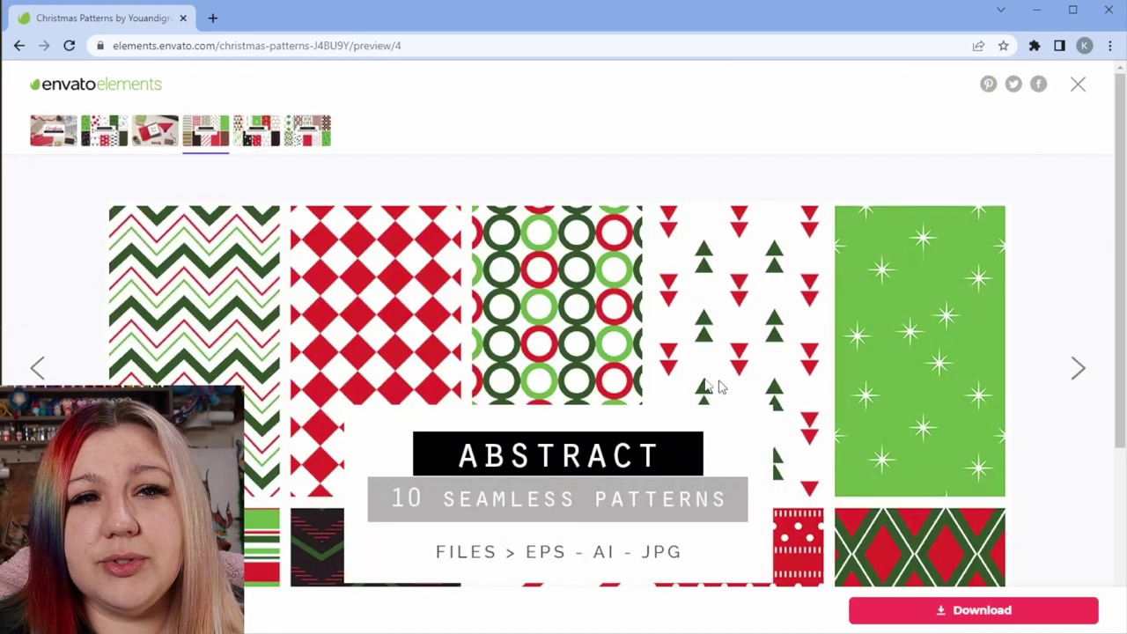
scroll(577, 324, "down", 3)
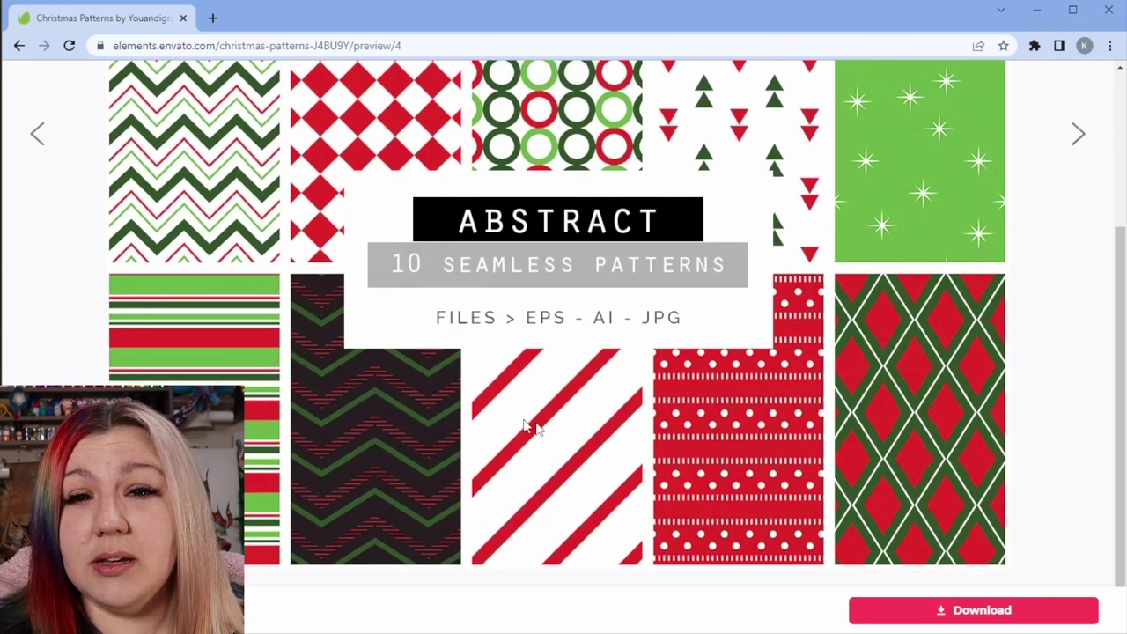
Step: Download the Christmas Patterns pack, licensing it to the project "How to Make a Stencil with Cricut | Short Course"
left_click(949, 622)
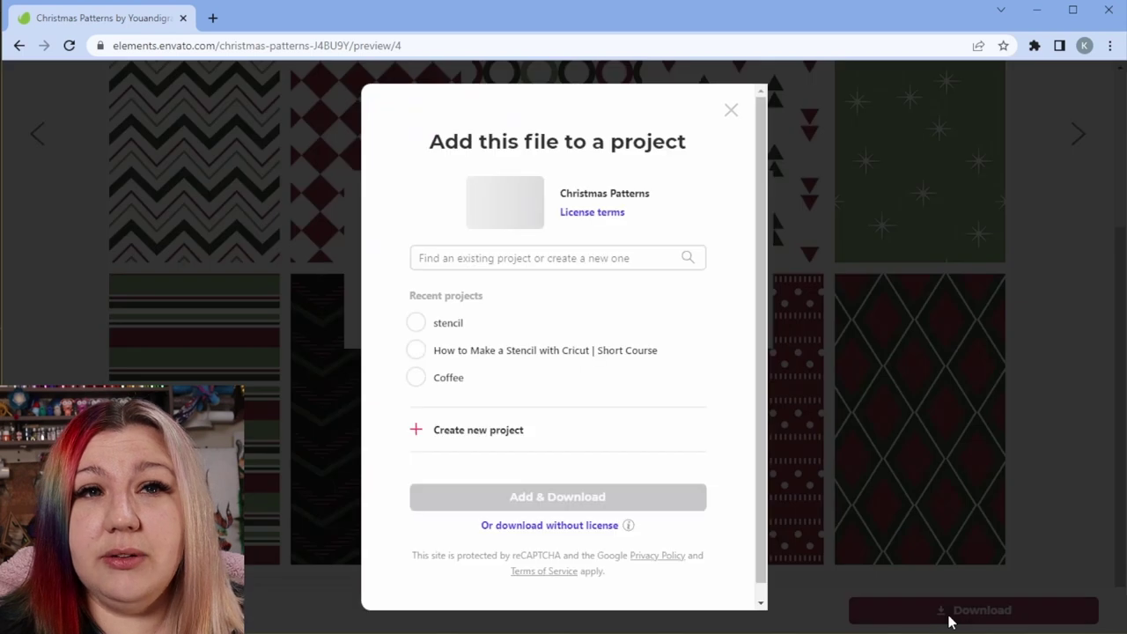
left_click(453, 326)
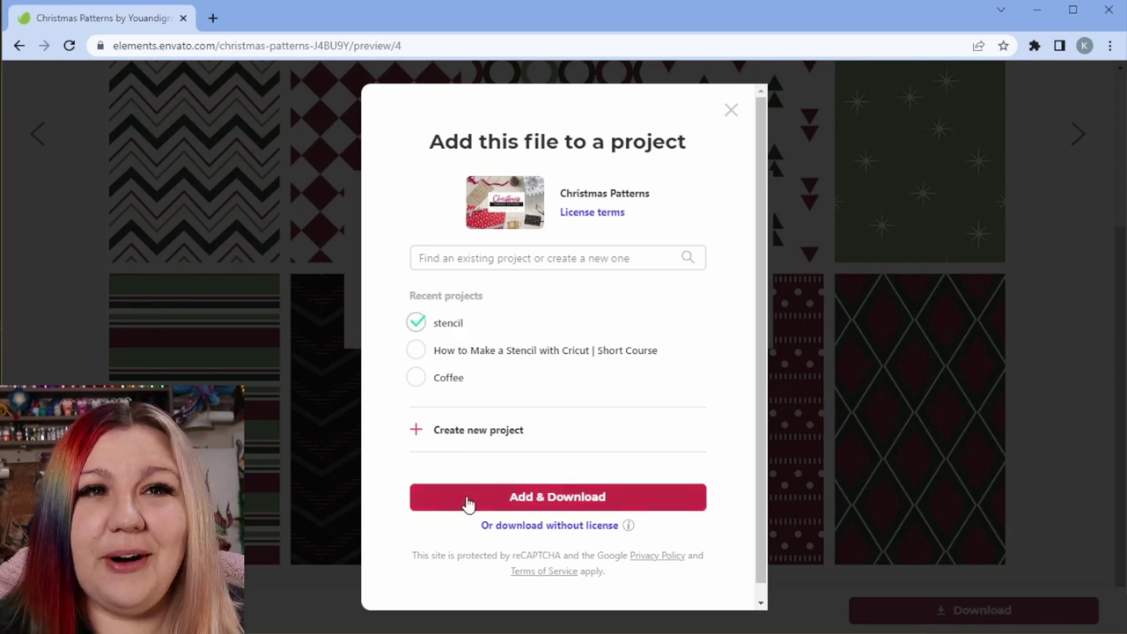
left_click(443, 352)
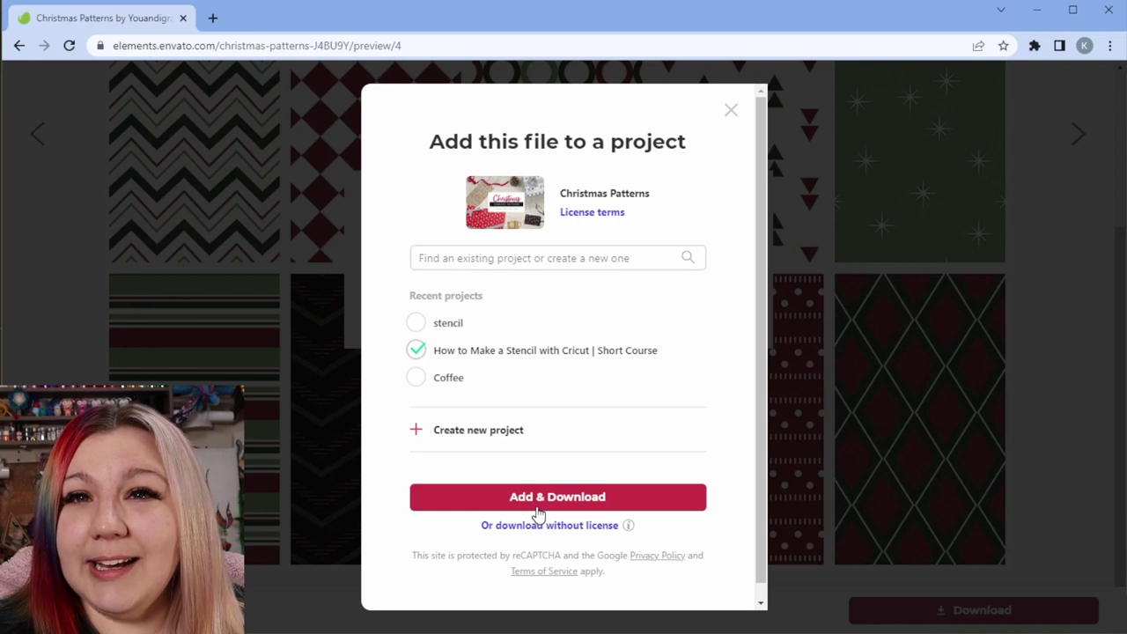
left_click(537, 496)
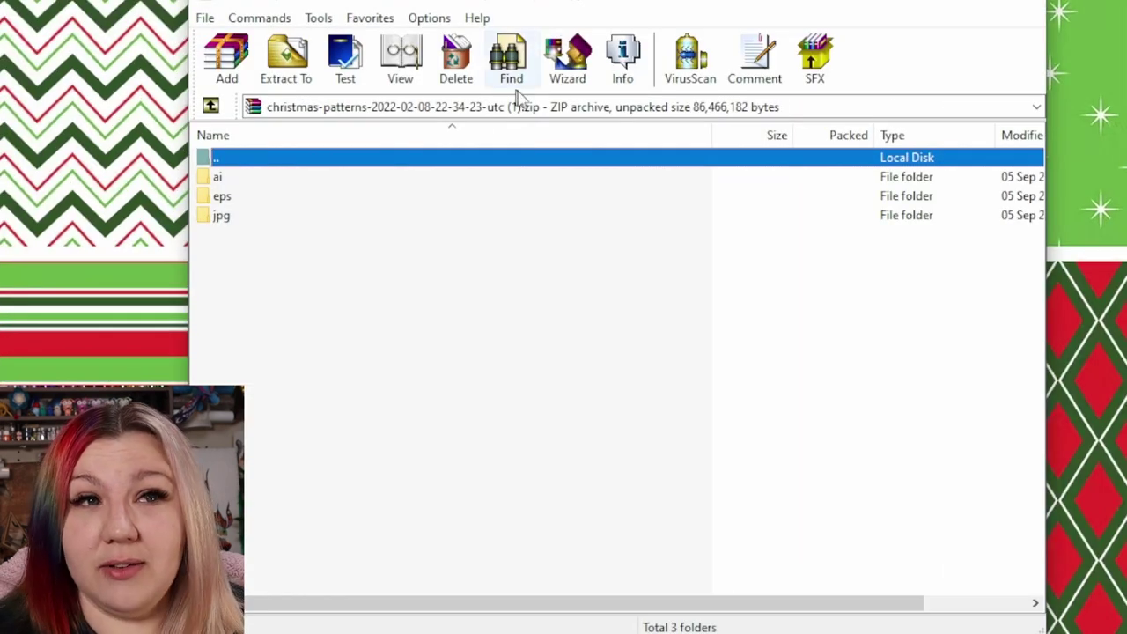
Step: Extract the jpg folder from the downloaded christmas-patterns ZIP archive to the suggested Downloads destination, keeping the default extraction options
left_click(221, 220)
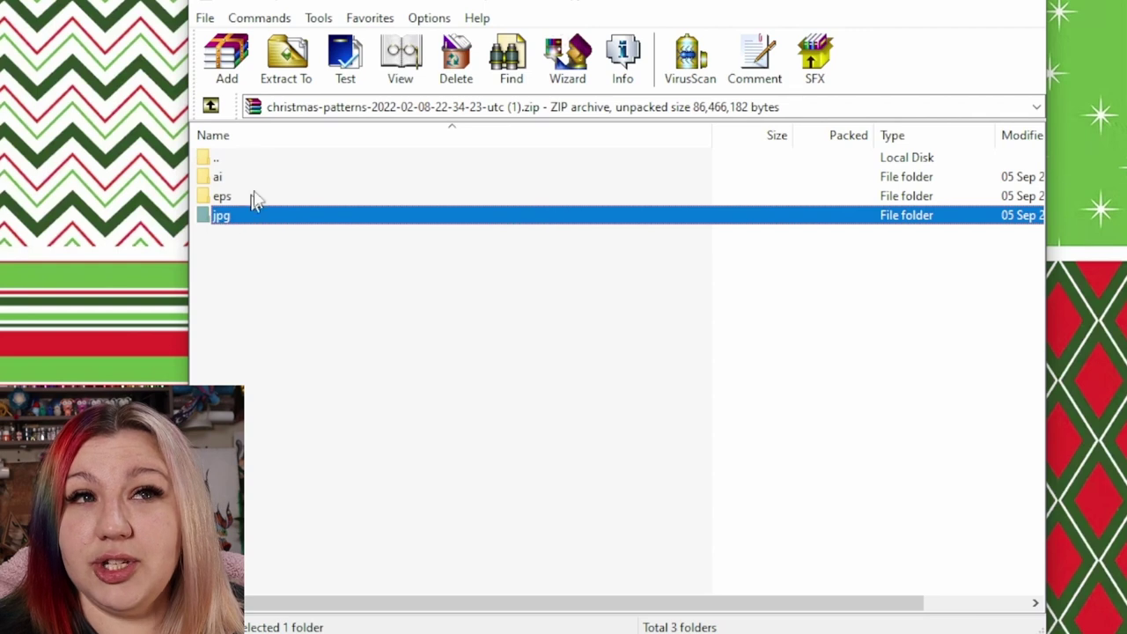
left_click(290, 74)
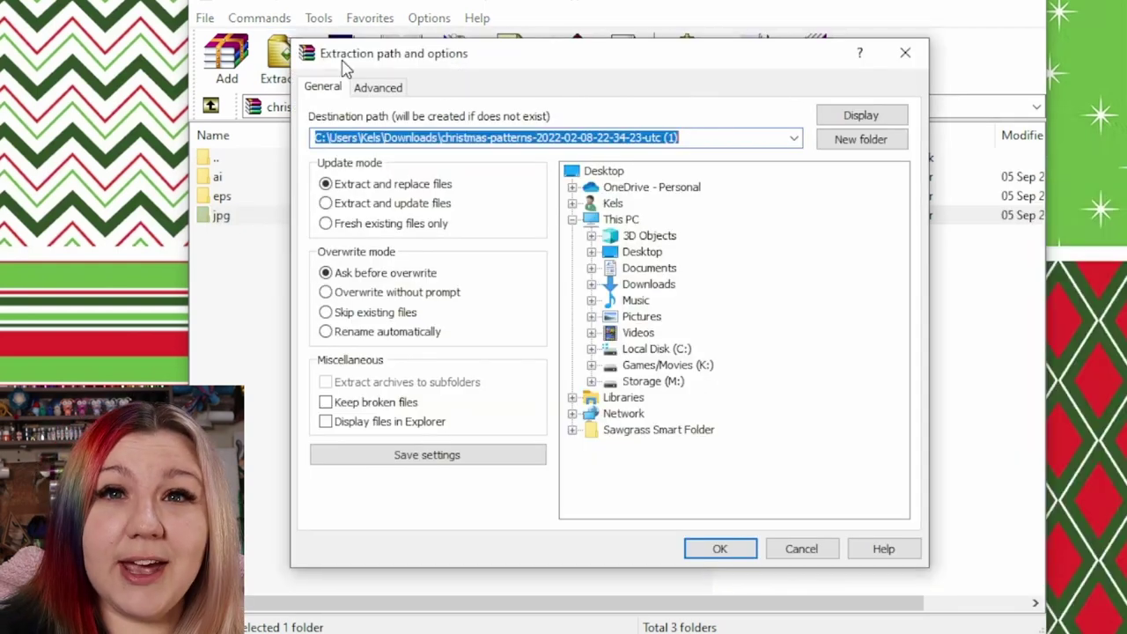
left_click(723, 547)
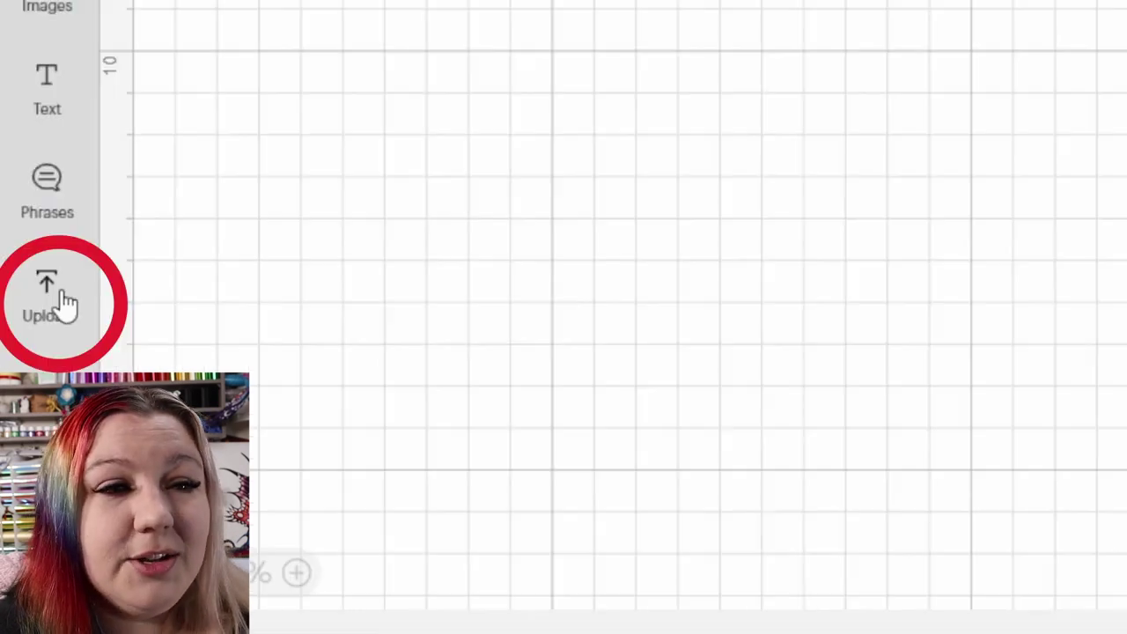
Step: Upload the red bauble pattern image Christmas_pattern_12 with the image type set to Complex
left_click(36, 463)
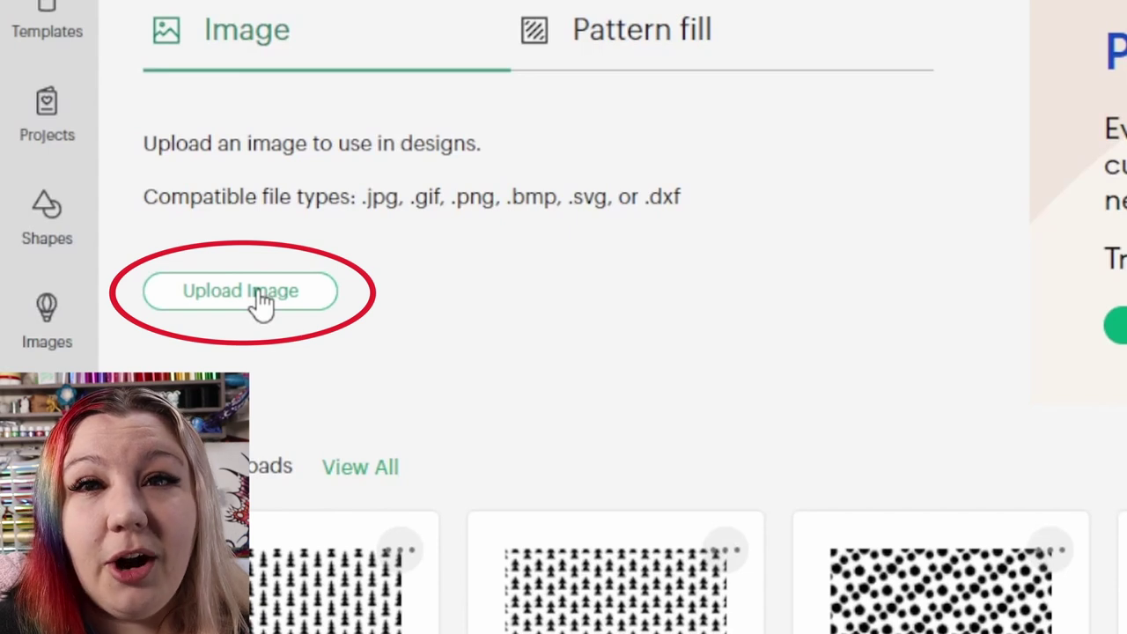
left_click(259, 295)
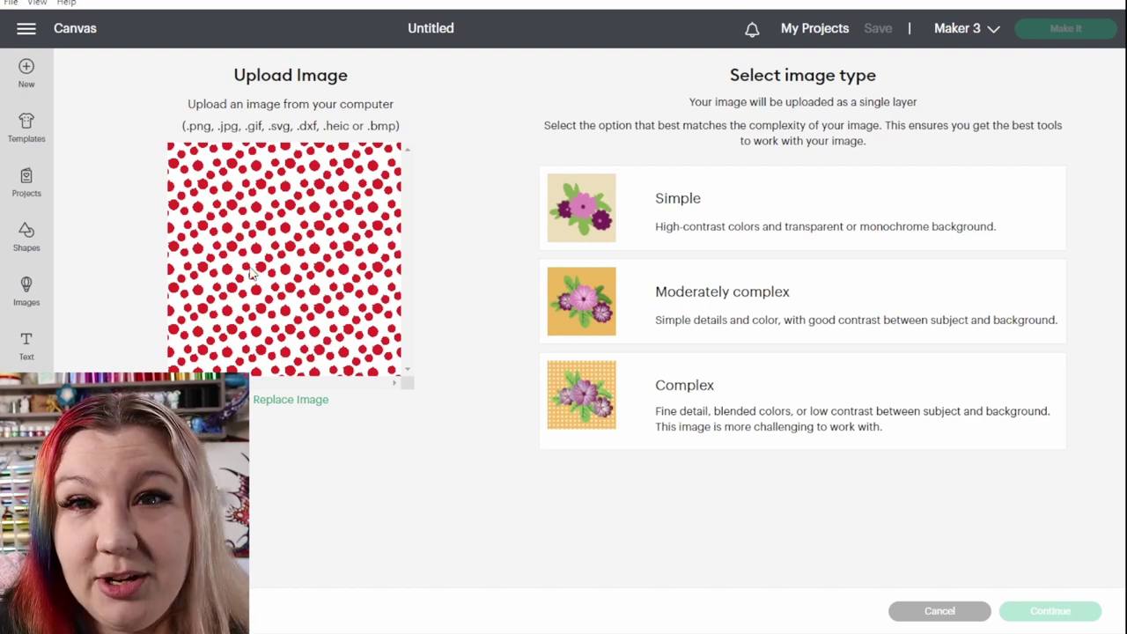
left_click(872, 224)
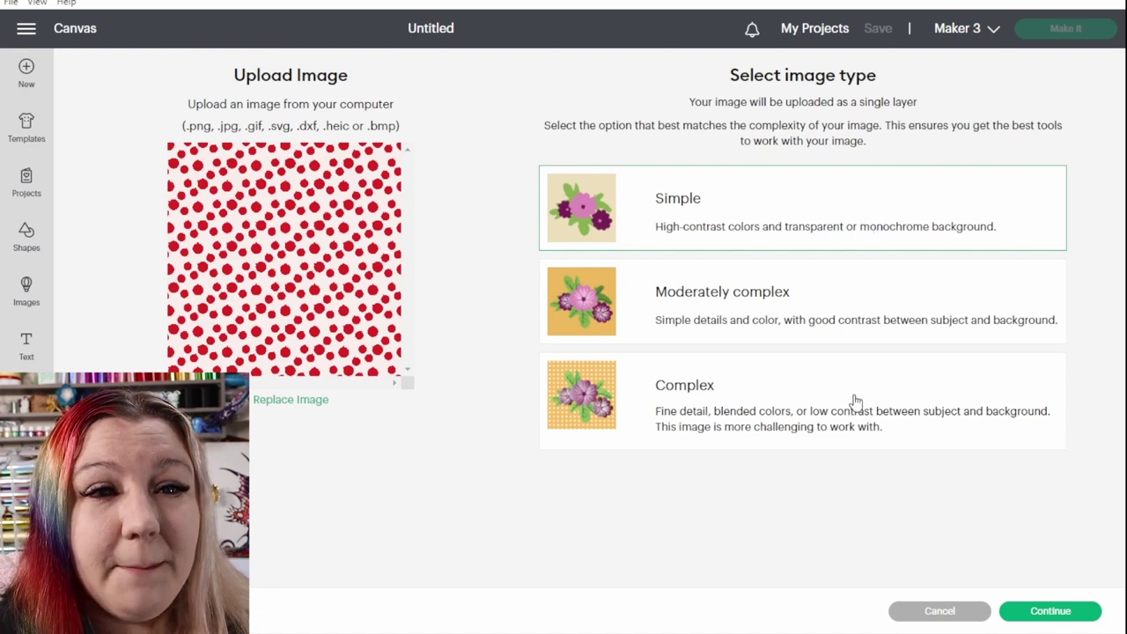
left_click(757, 413)
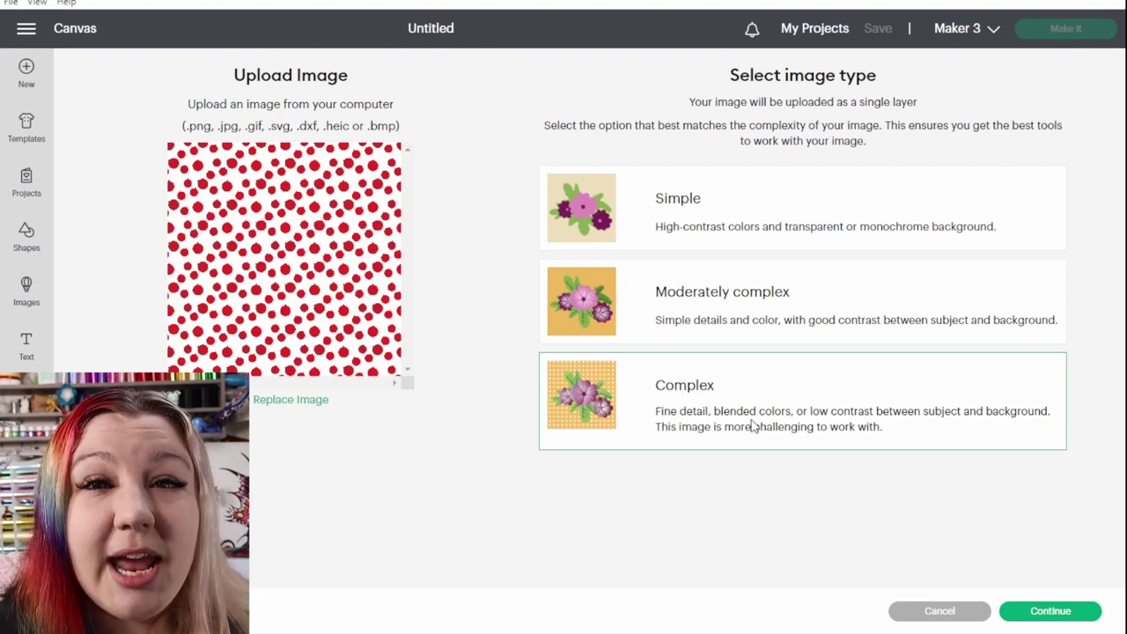
left_click(1061, 618)
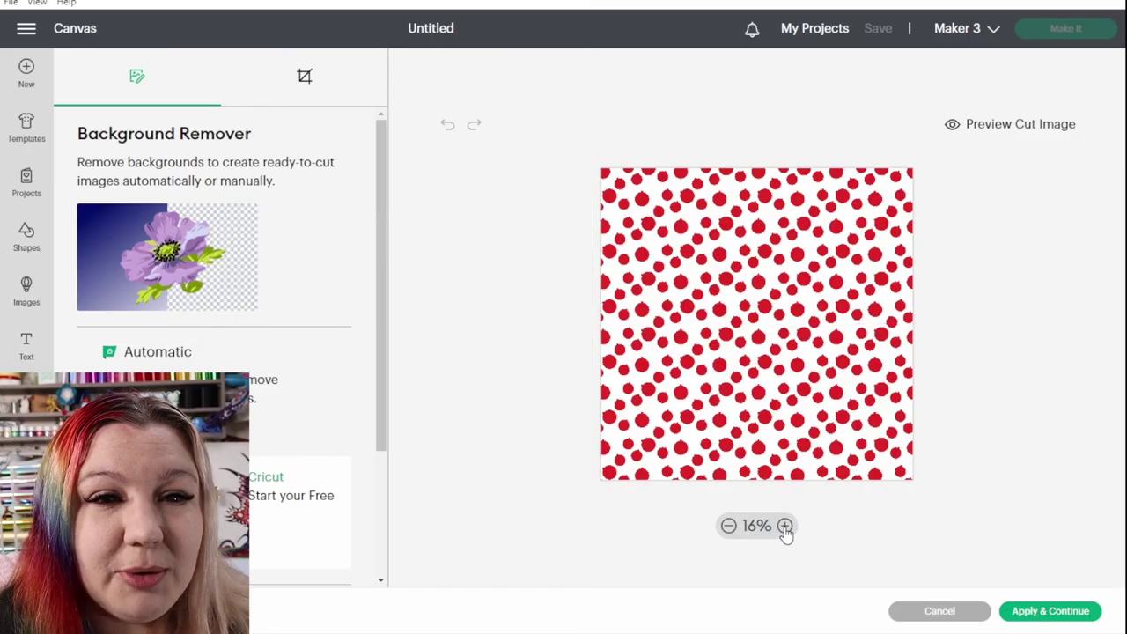
Step: Check the cut preview of the untouched pattern, then remove the white background around the red baubles
left_click(784, 525)
left_click(784, 525)
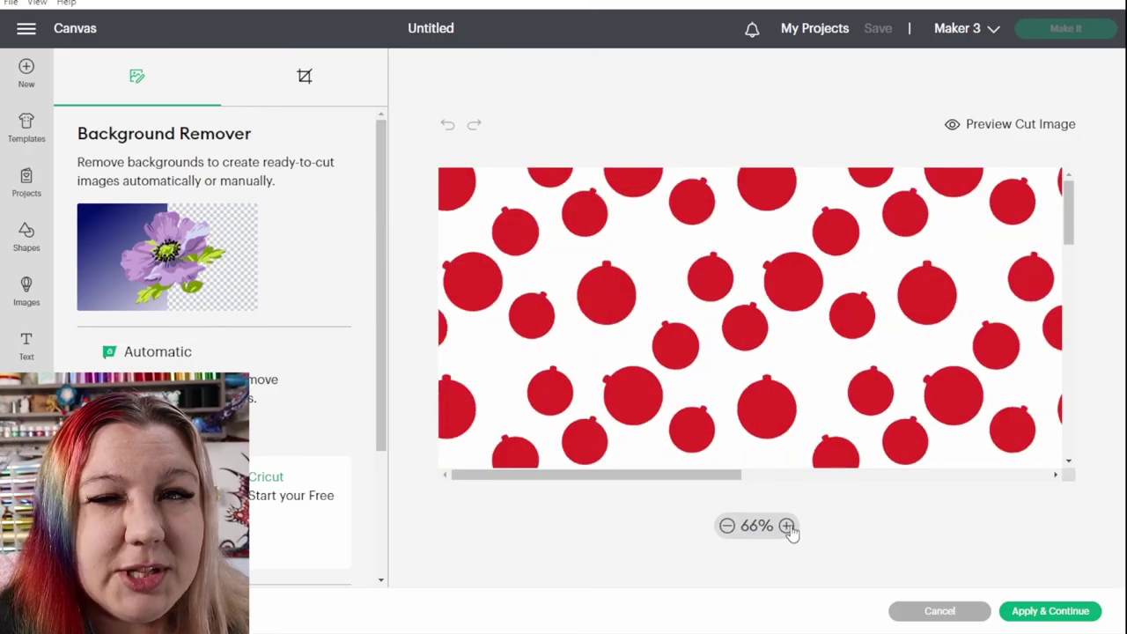
left_click(786, 525)
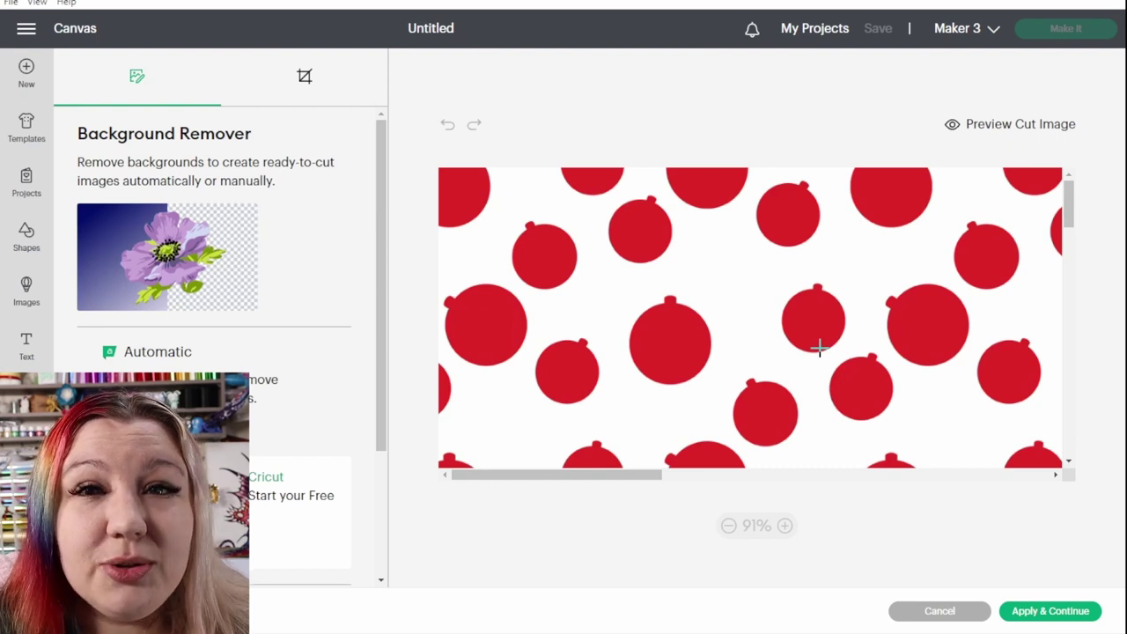
left_click(966, 129)
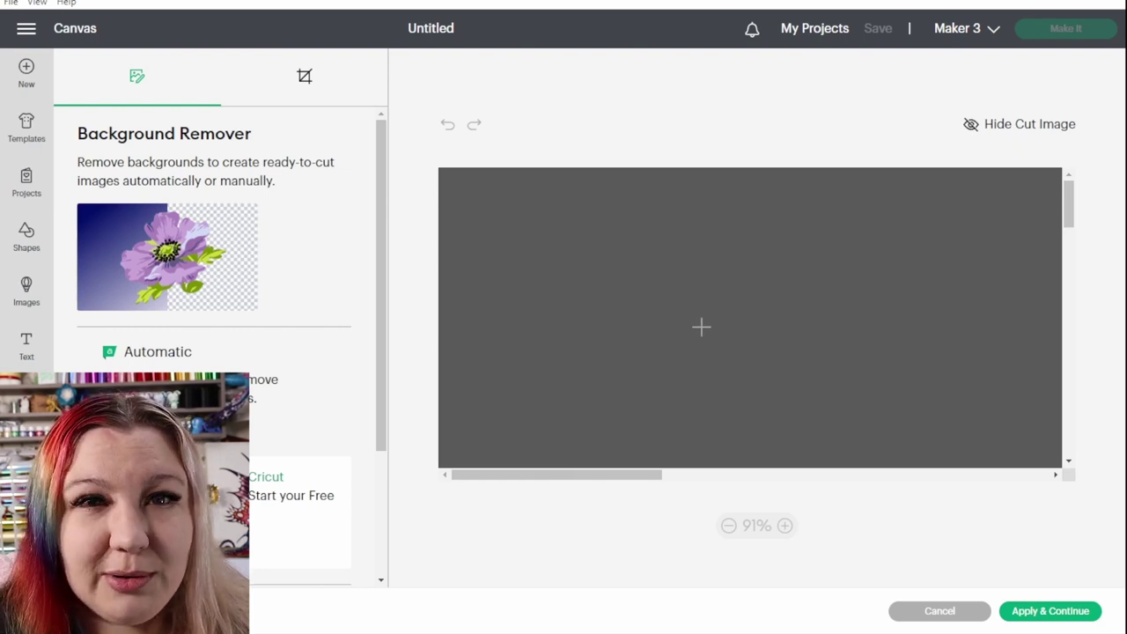
left_click(976, 127)
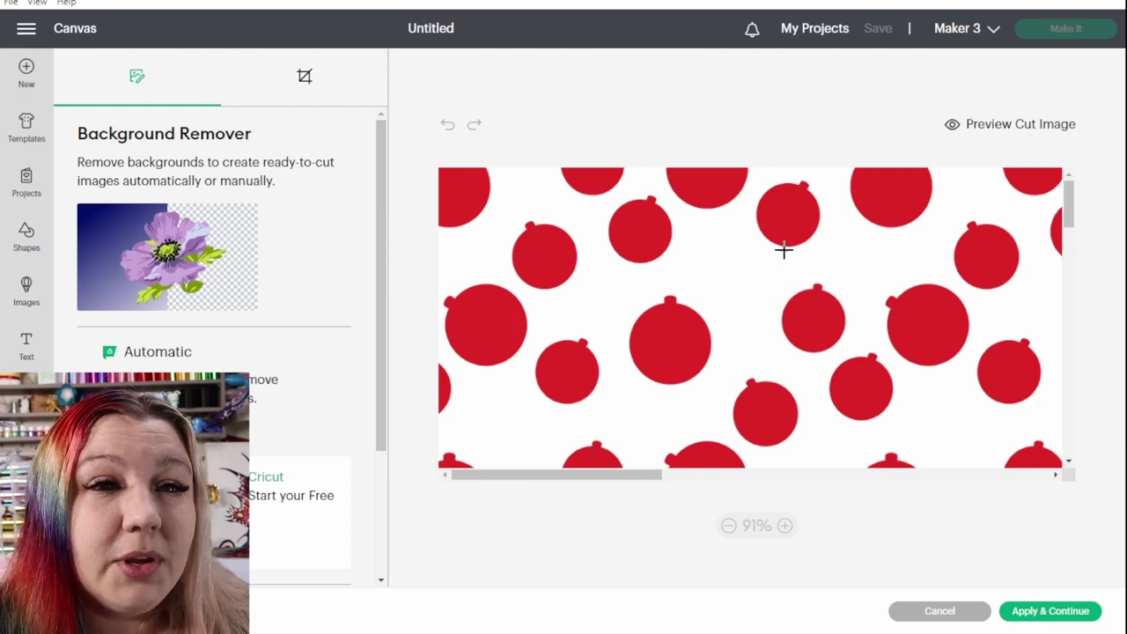
left_click(732, 277)
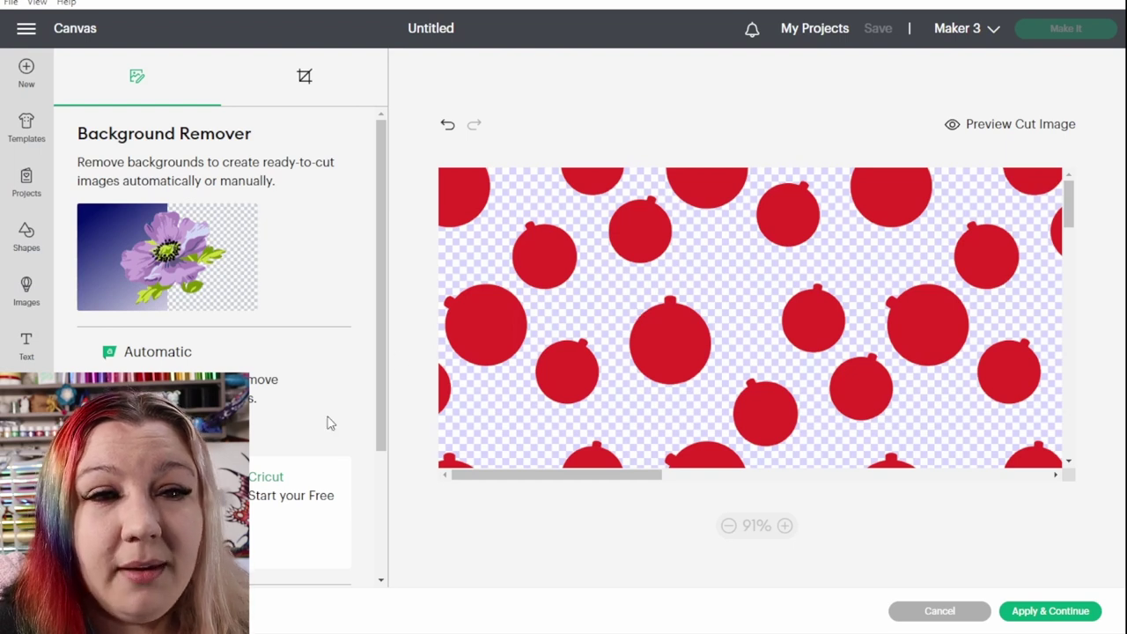
Step: Examine the manual background removal tools and the additional Reduce colors and Color Tolerance options
left_click_drag(382, 416, 383, 532)
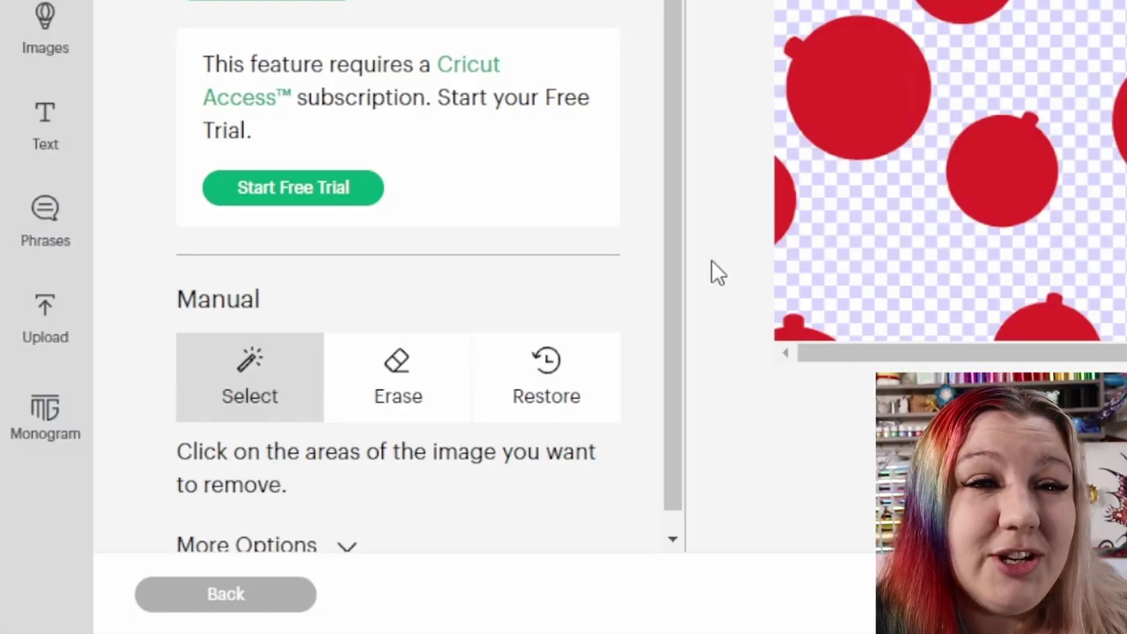
left_click_drag(661, 252, 662, 374)
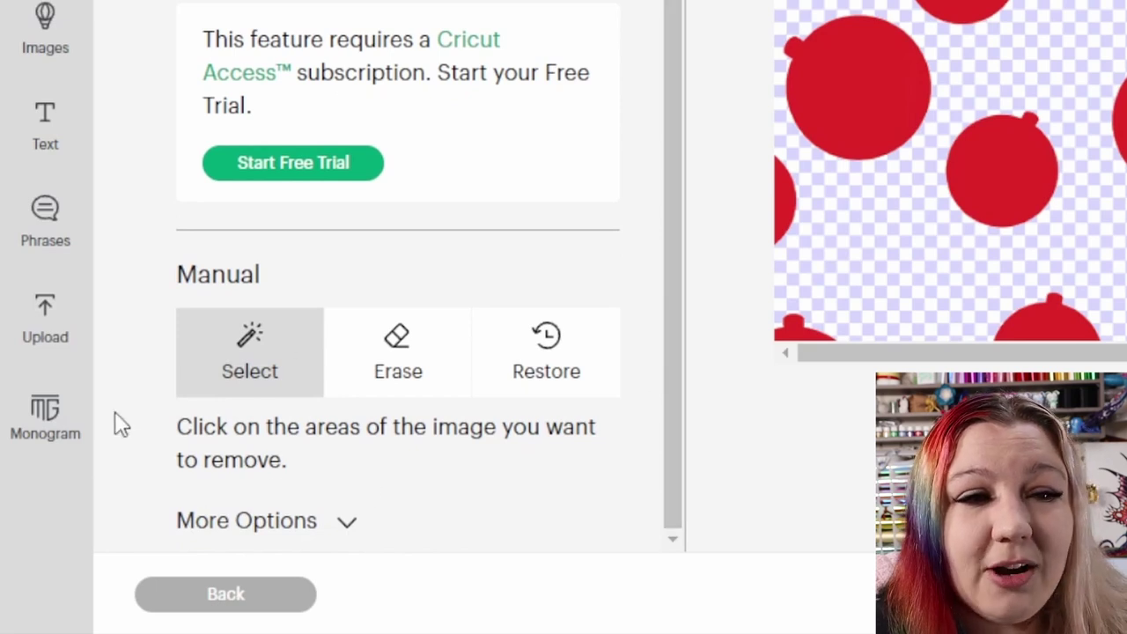
left_click(320, 532)
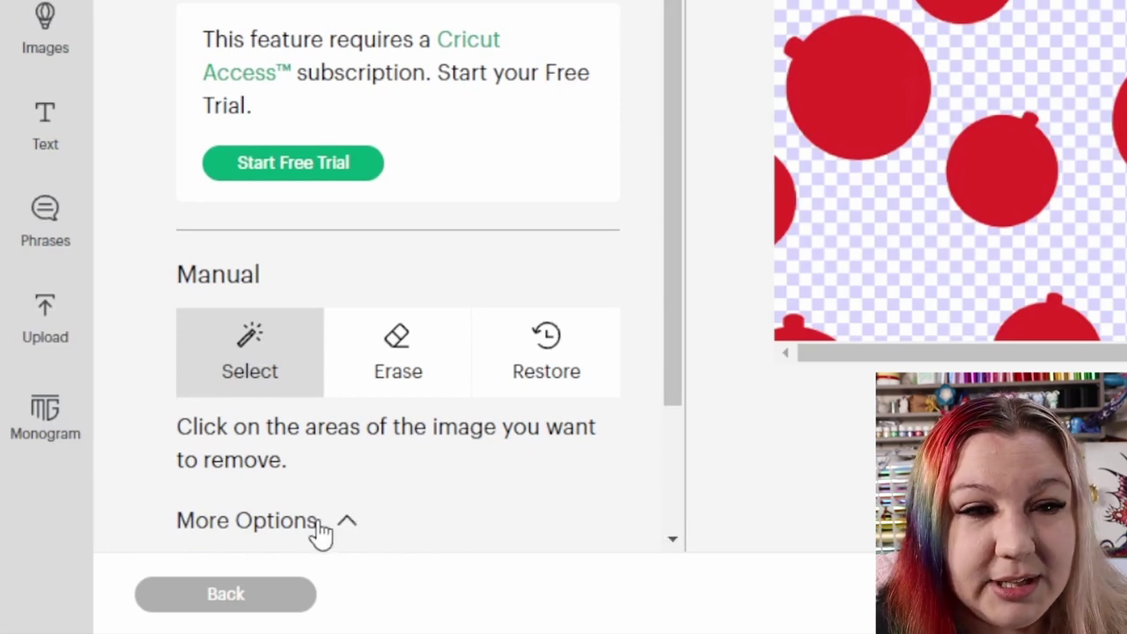
scroll(378, 425, "down", 2)
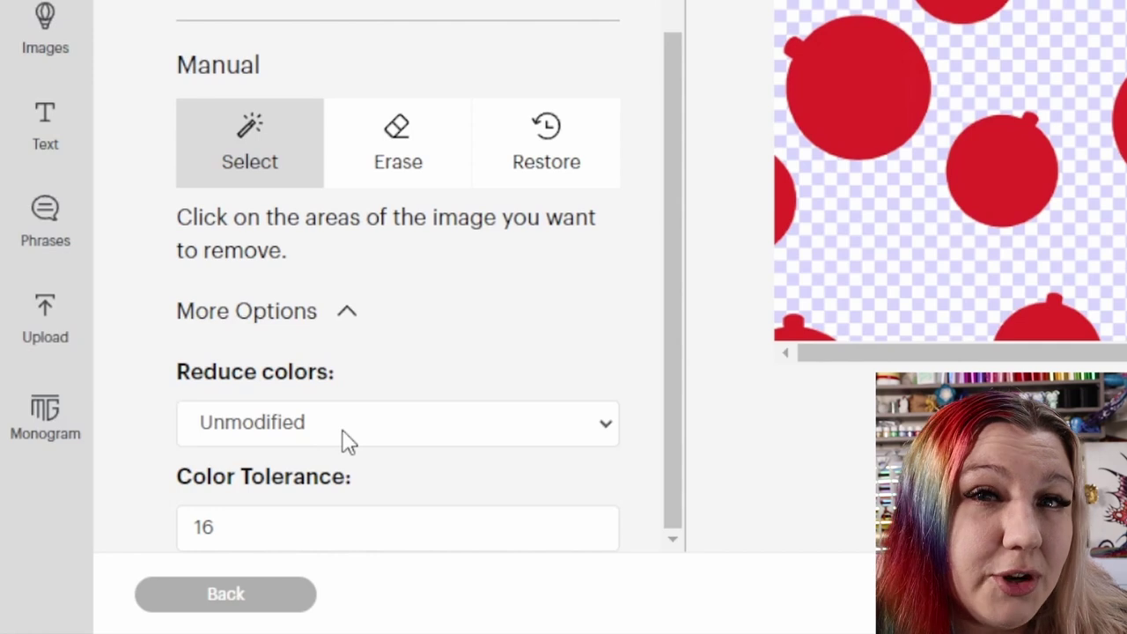
left_click(377, 428)
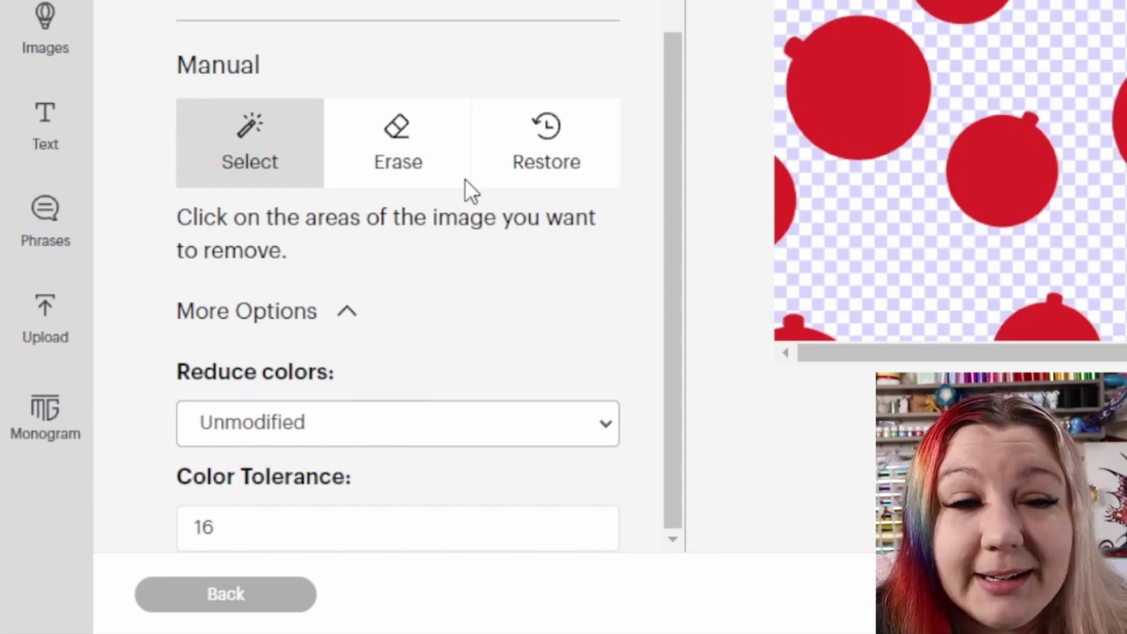
left_click(139, 318)
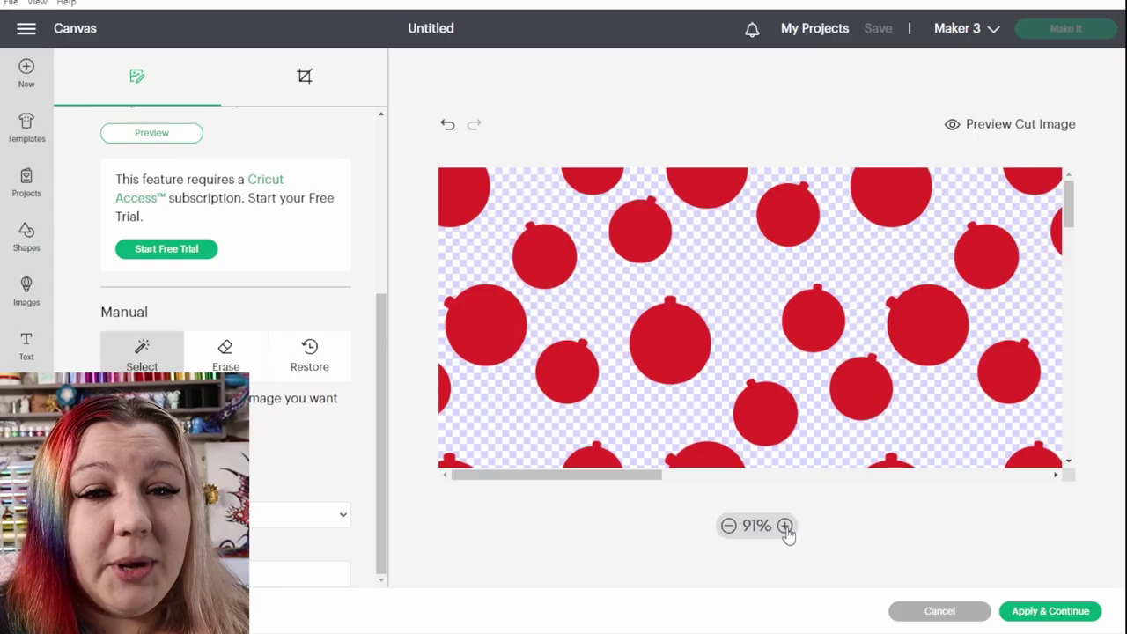
Step: Inspect the bauble edges up close, preview the cut image, and apply the background removal
left_click(787, 525)
left_click(787, 526)
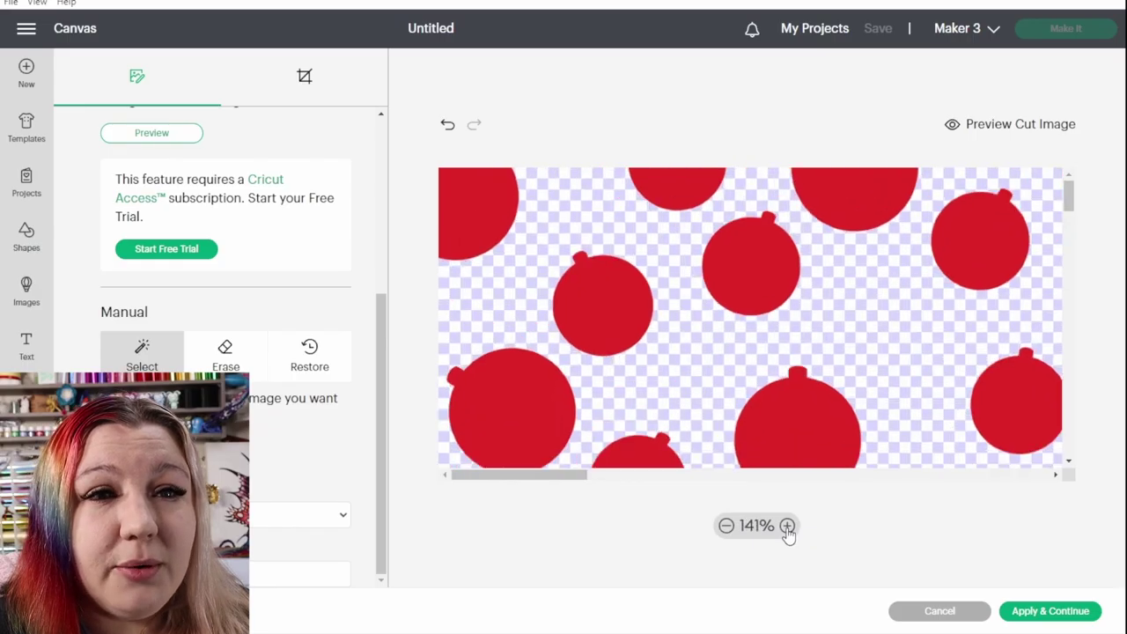
left_click(787, 525)
left_click(787, 525)
left_click(787, 526)
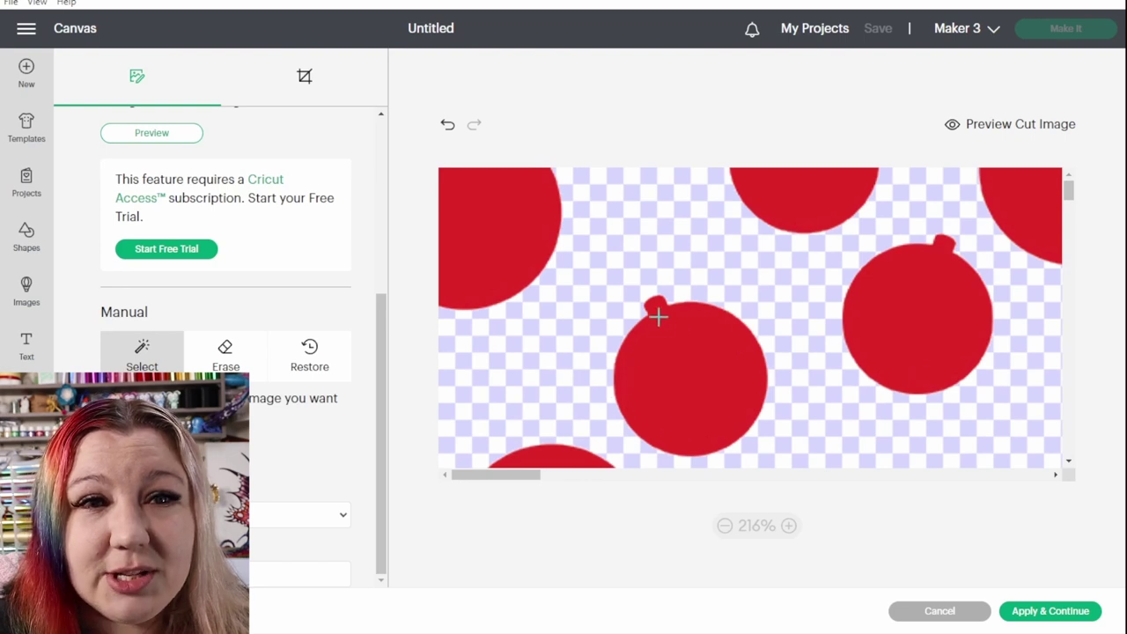
left_click(952, 126)
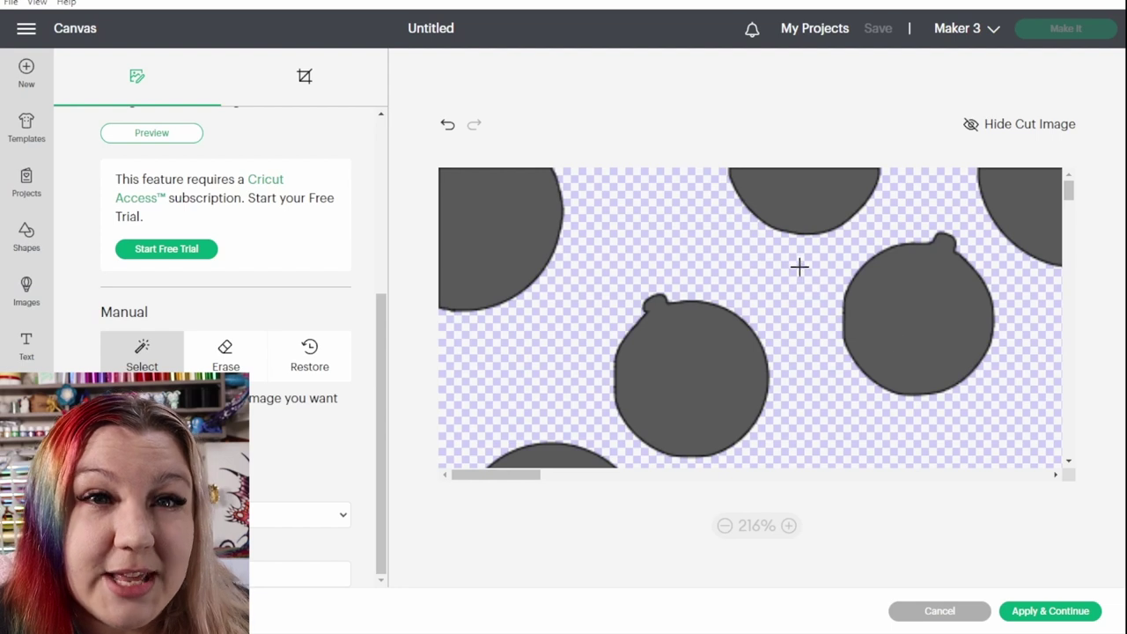
left_click(1050, 611)
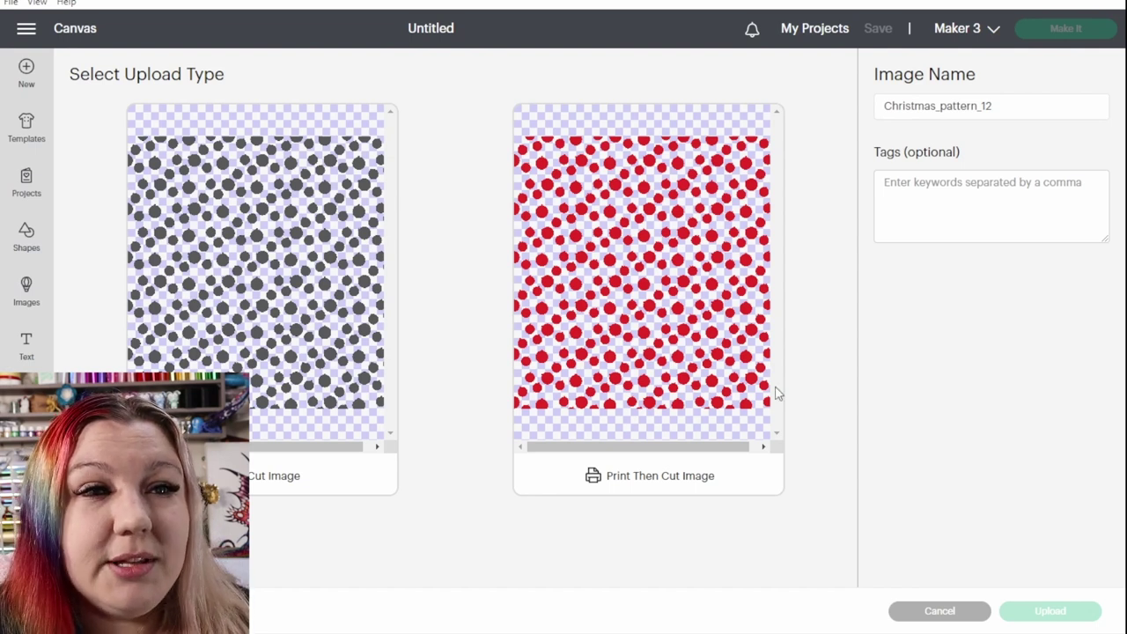
Step: Choose Cut Image as the upload type and name the image "Bauble pattern"
left_click(178, 348)
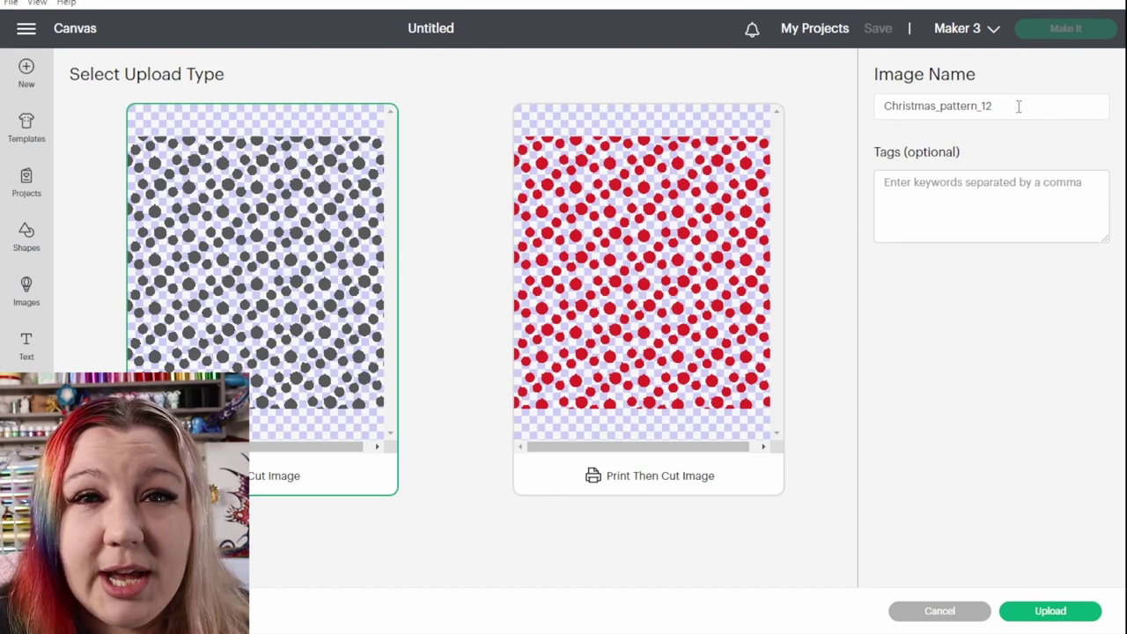
left_click_drag(995, 109, 983, 112)
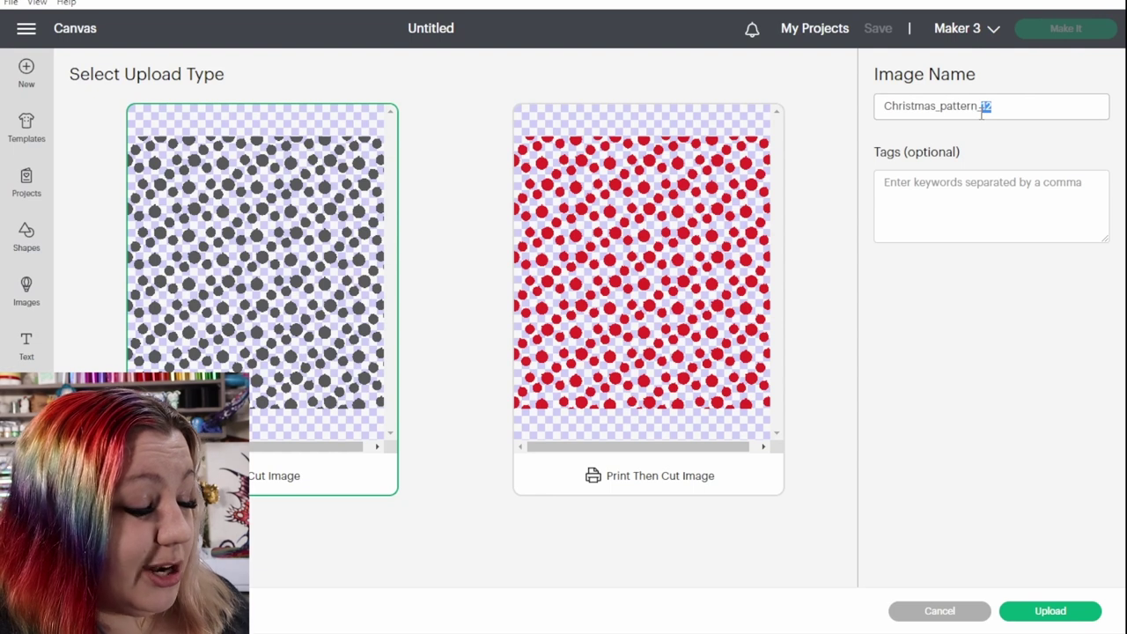
double_click(983, 112)
type("Bauble patte")
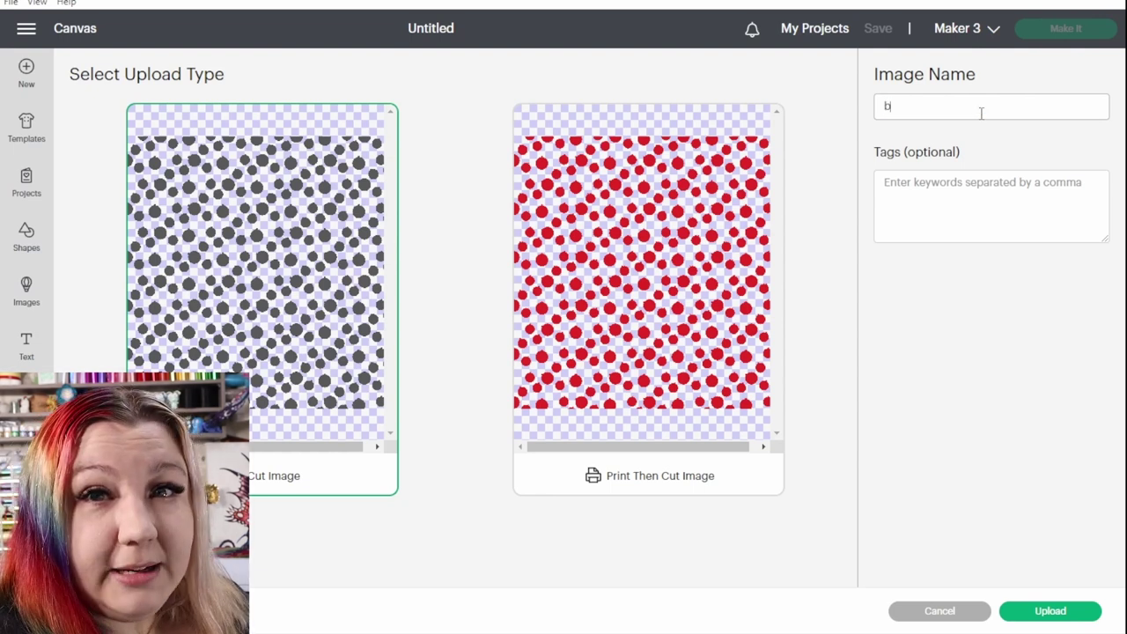
type("rn")
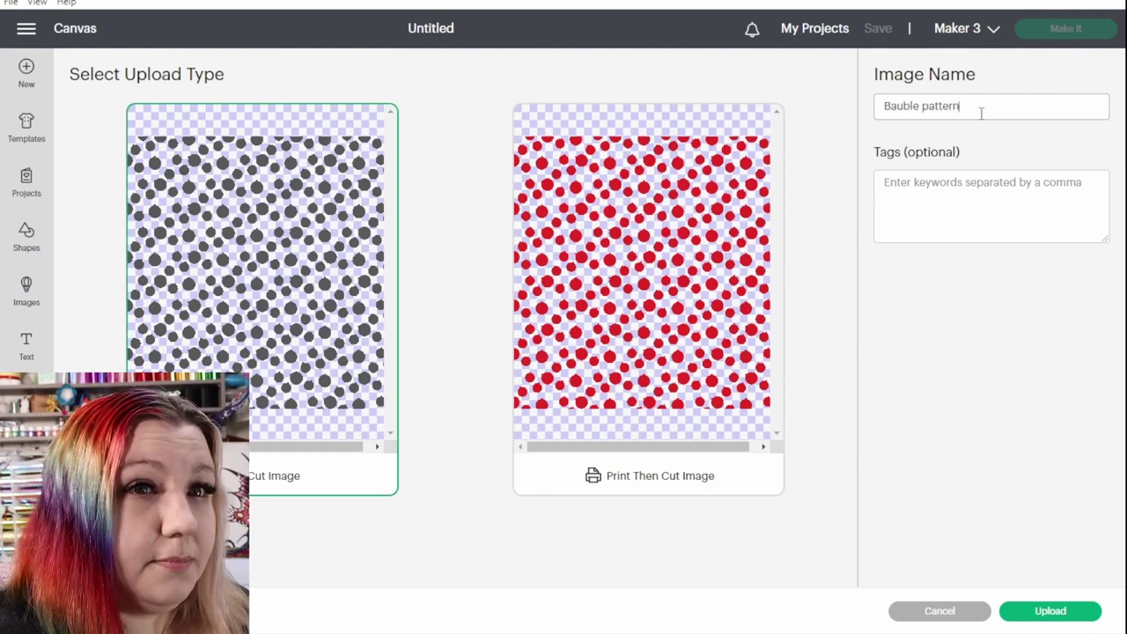
Step: Tag the image with "christmas, pattern, baubles" and upload it
left_click(943, 209)
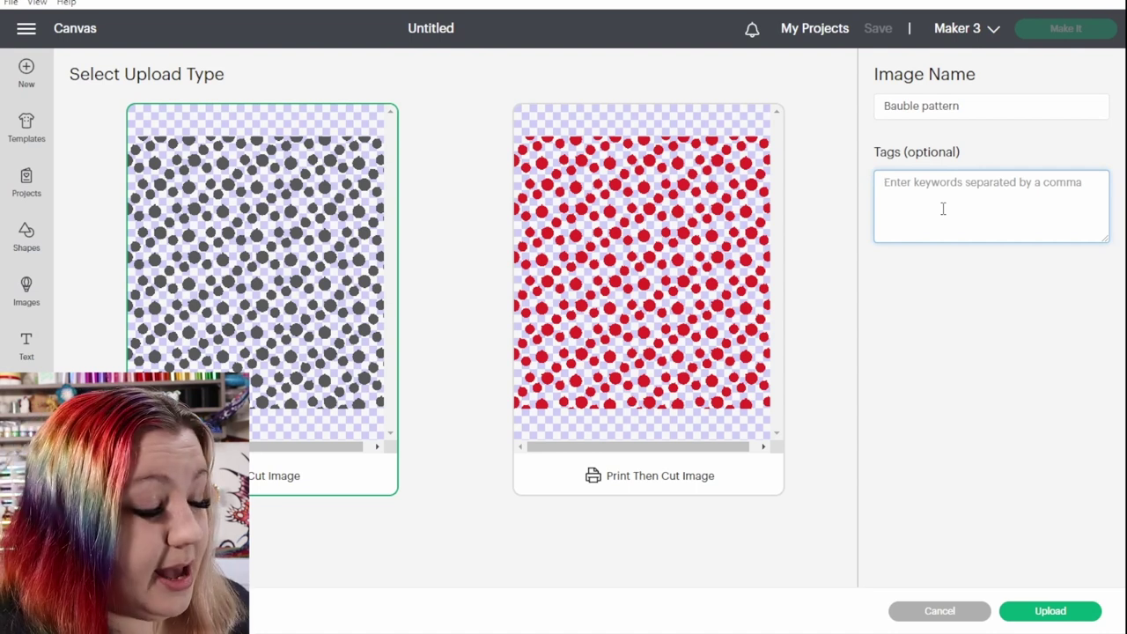
type("christmas, patt")
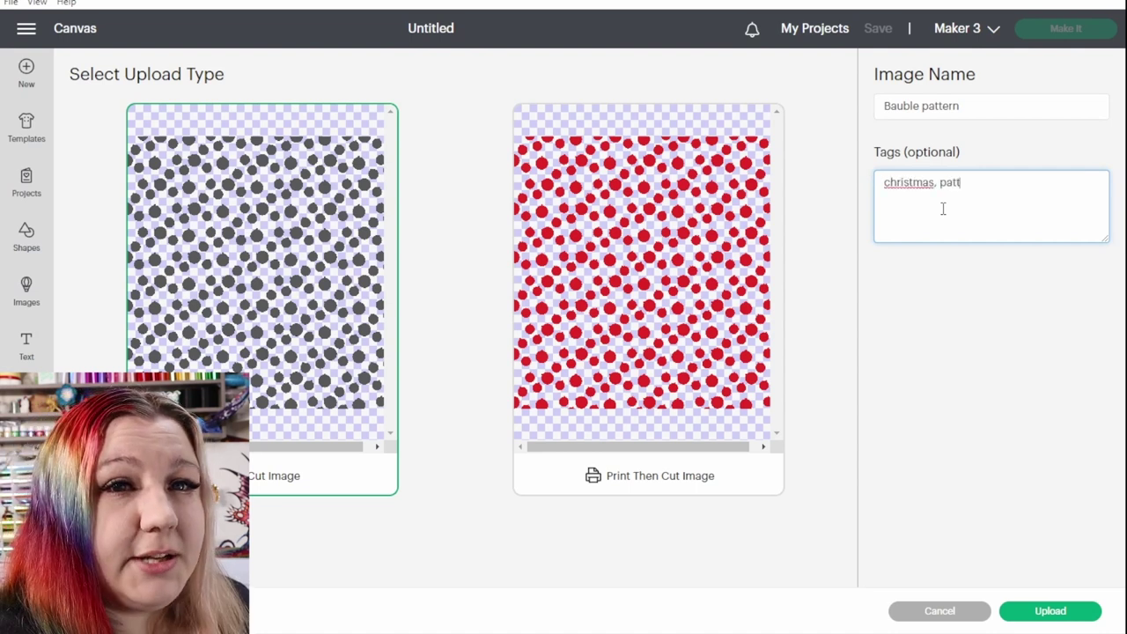
type("ern, baubles")
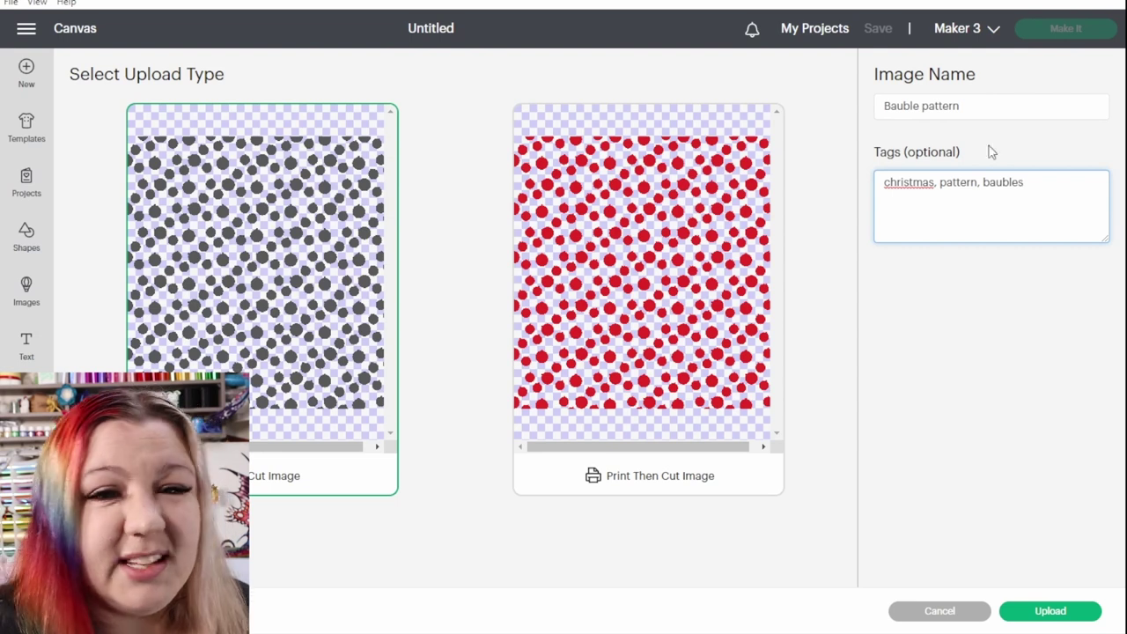
left_click(1065, 621)
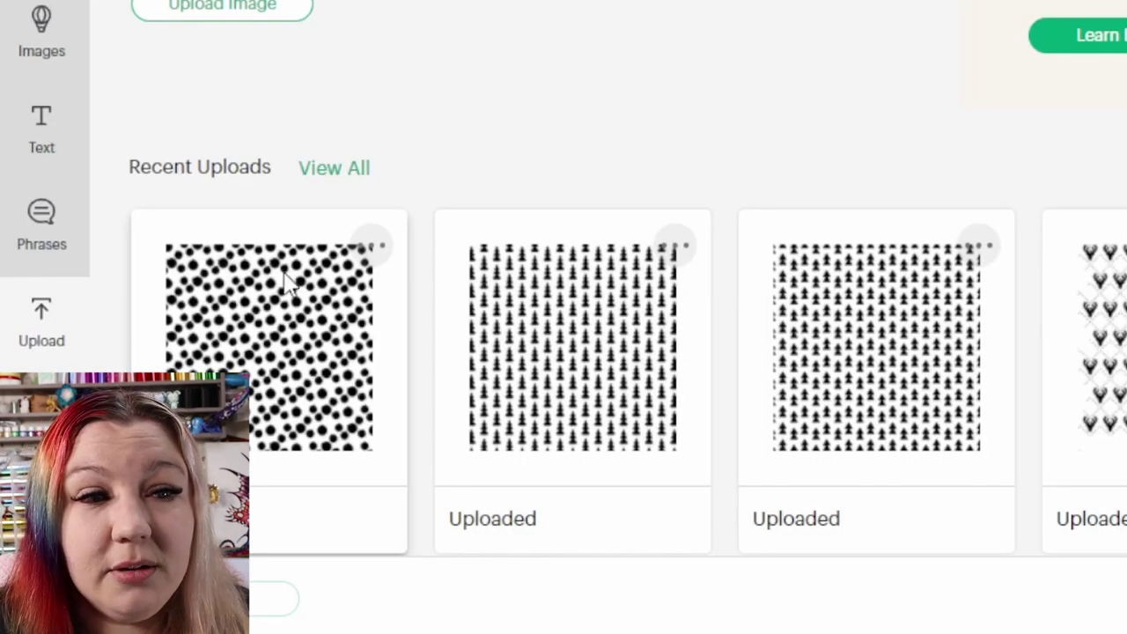
Step: Add the uploaded bauble pattern to the canvas and set its width to 30 cm with the proportions locked
left_click(272, 463)
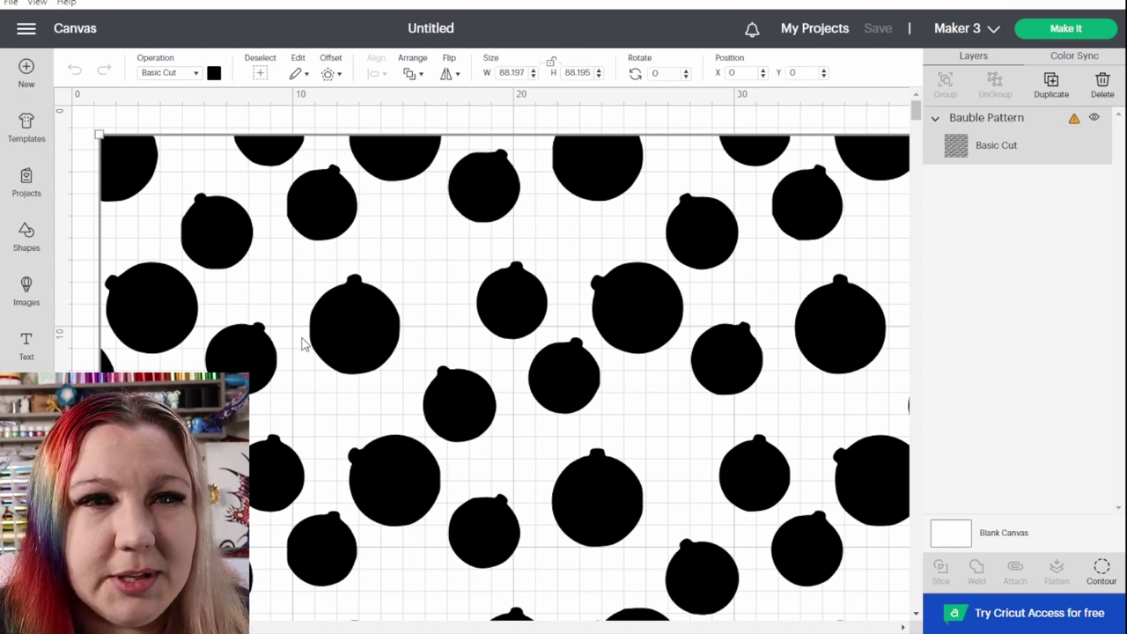
left_click(507, 74)
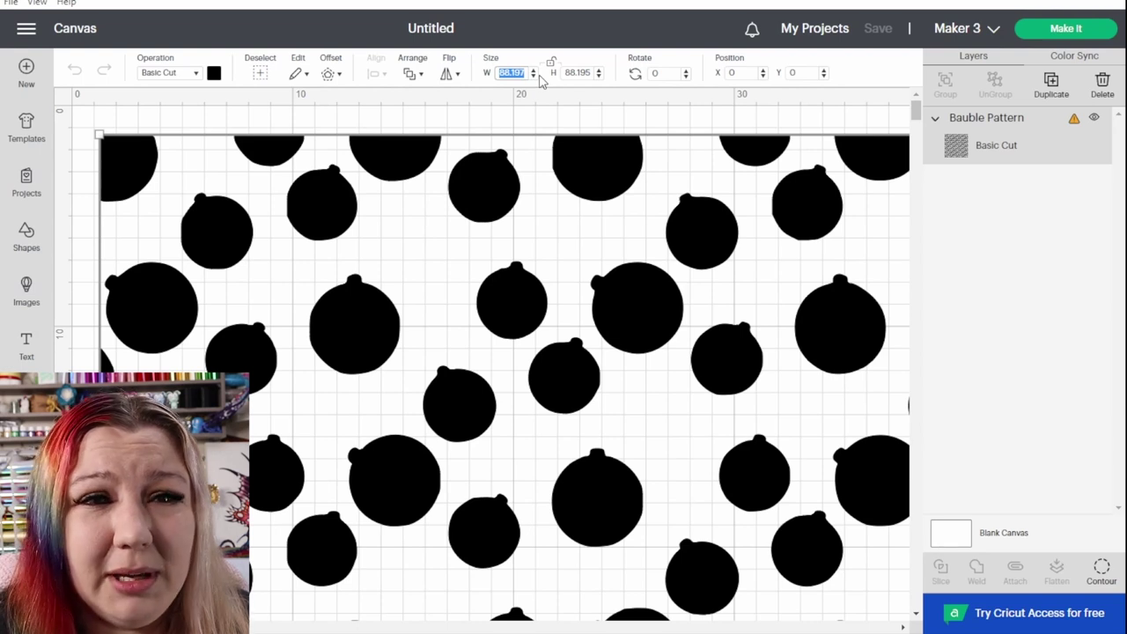
left_click(539, 80)
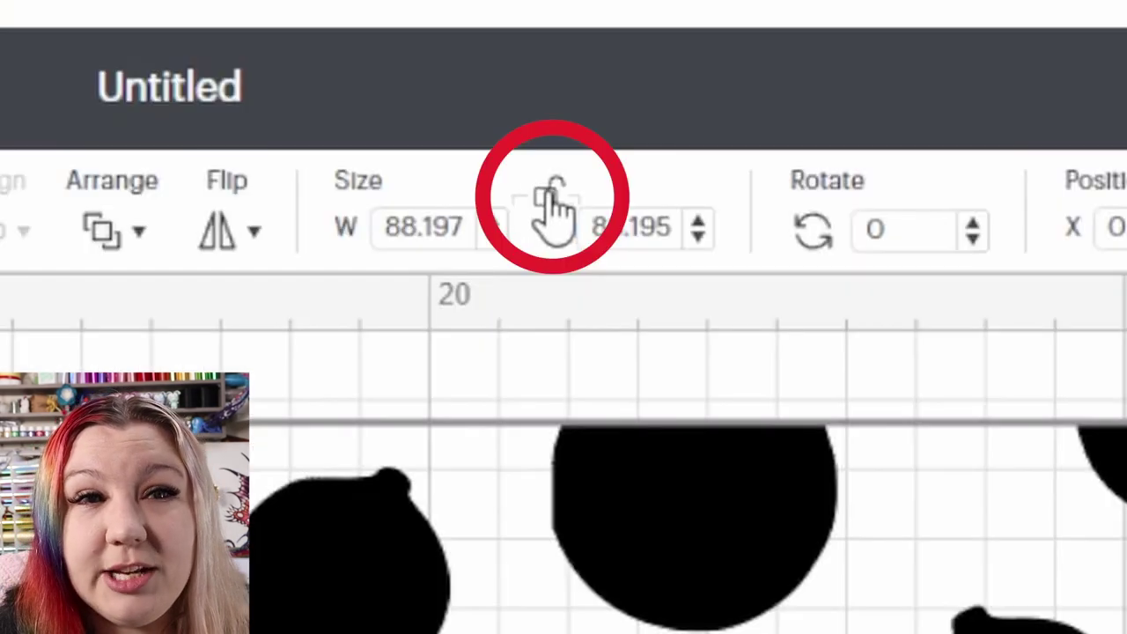
left_click(550, 63)
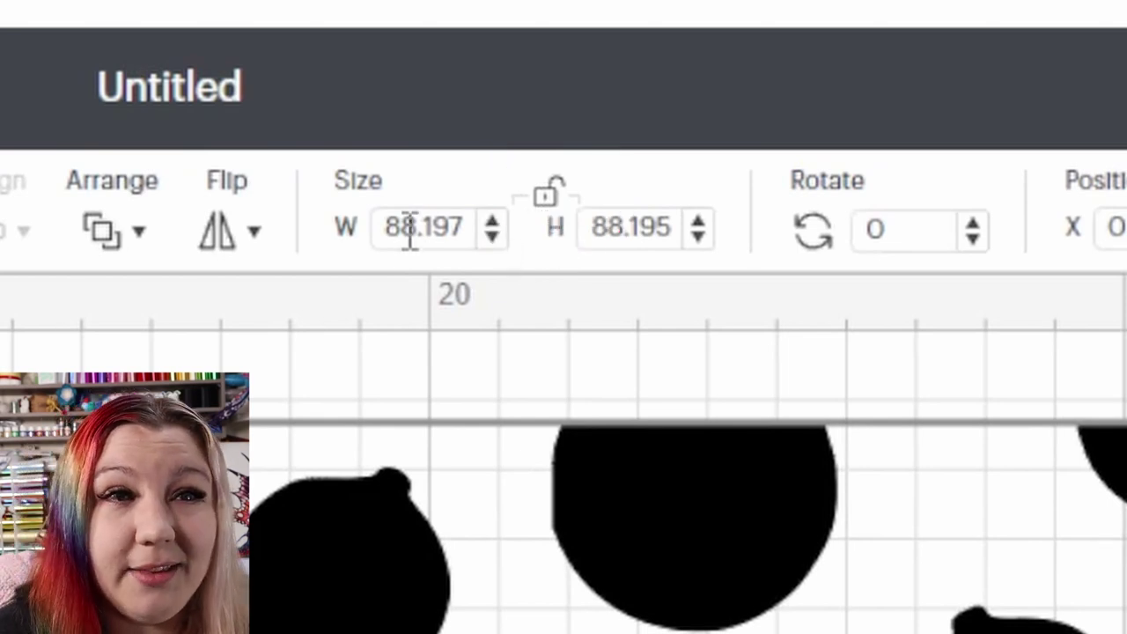
left_click(548, 194)
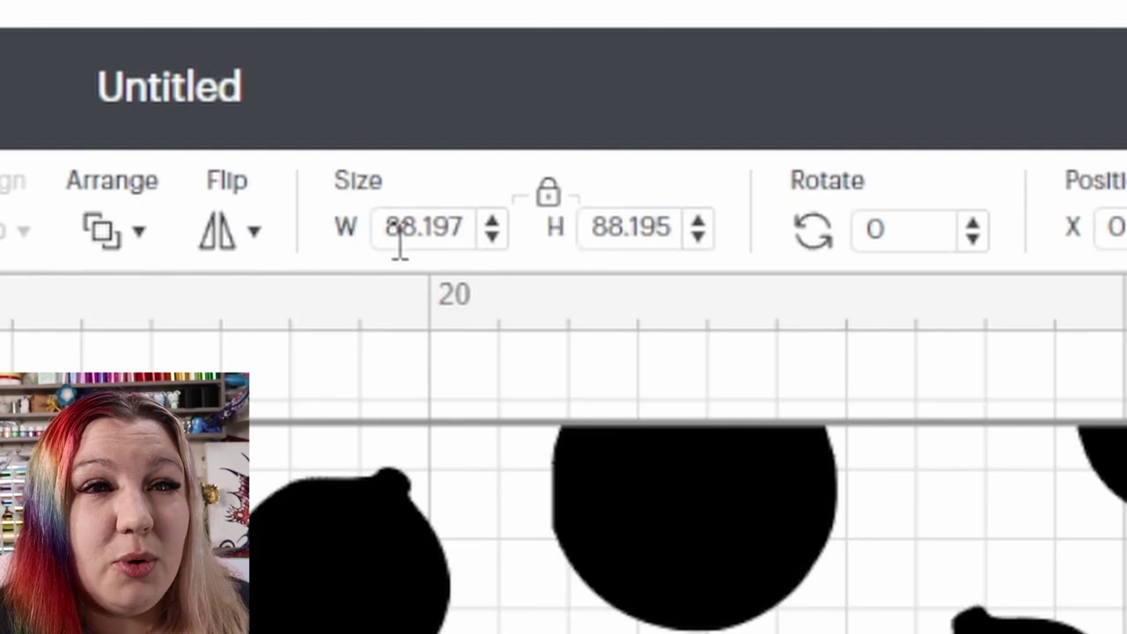
left_click_drag(392, 228, 547, 220)
type("30")
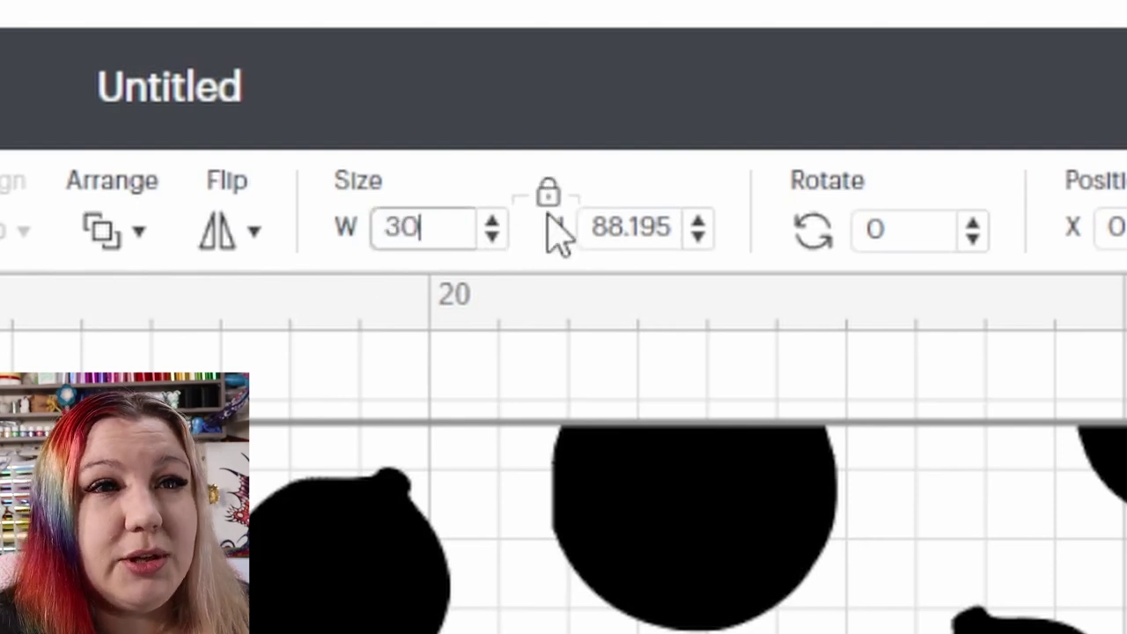
key("Return")
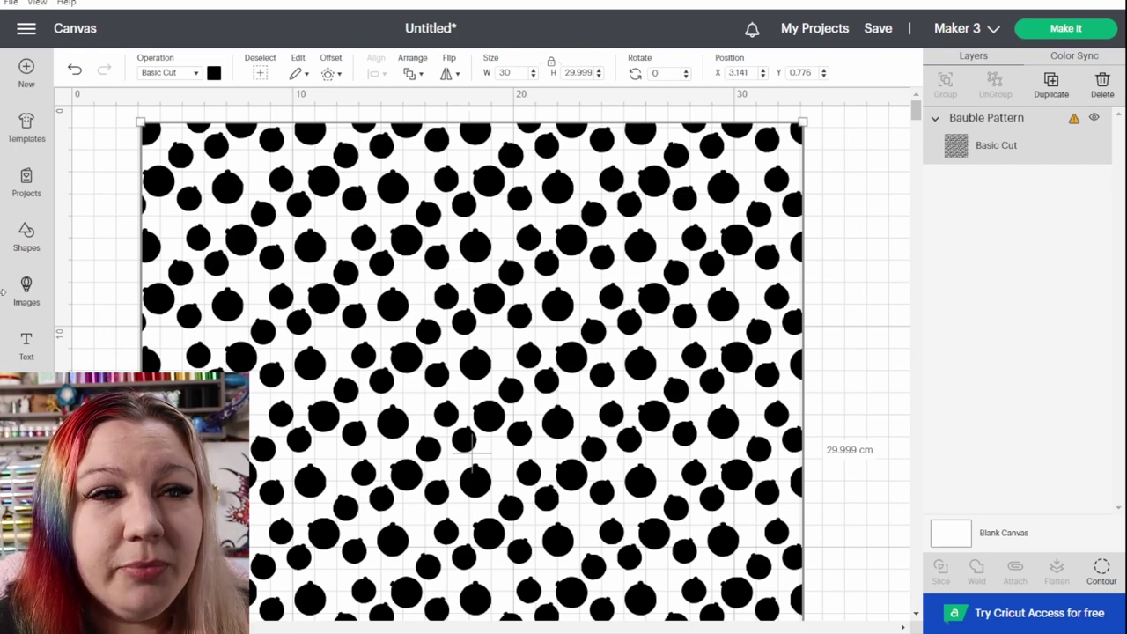
left_click(29, 236)
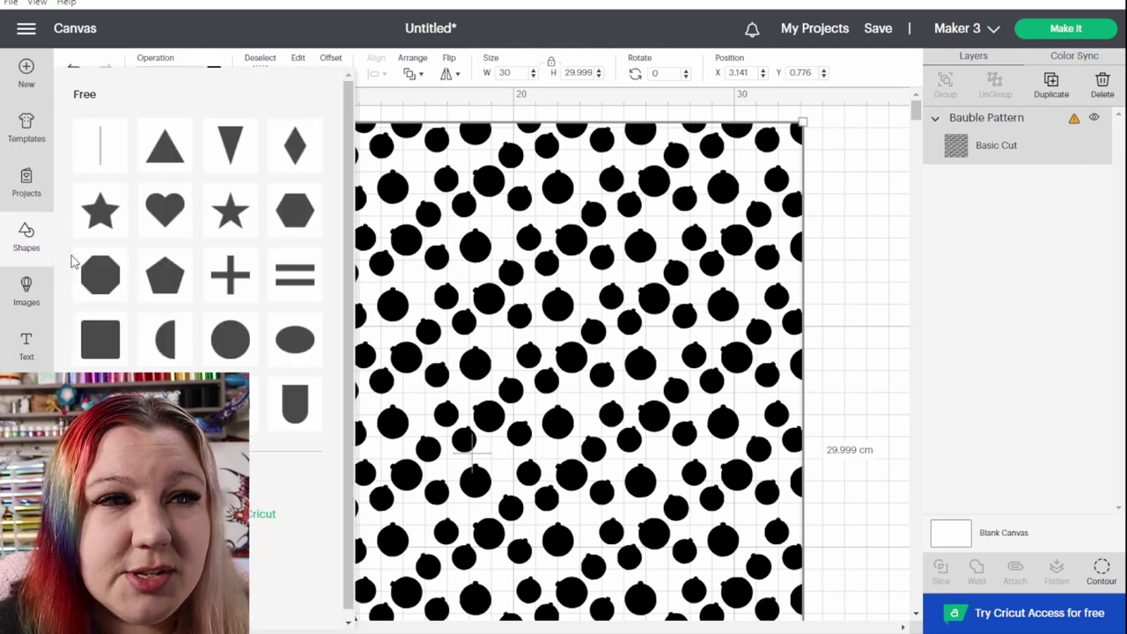
left_click(239, 352)
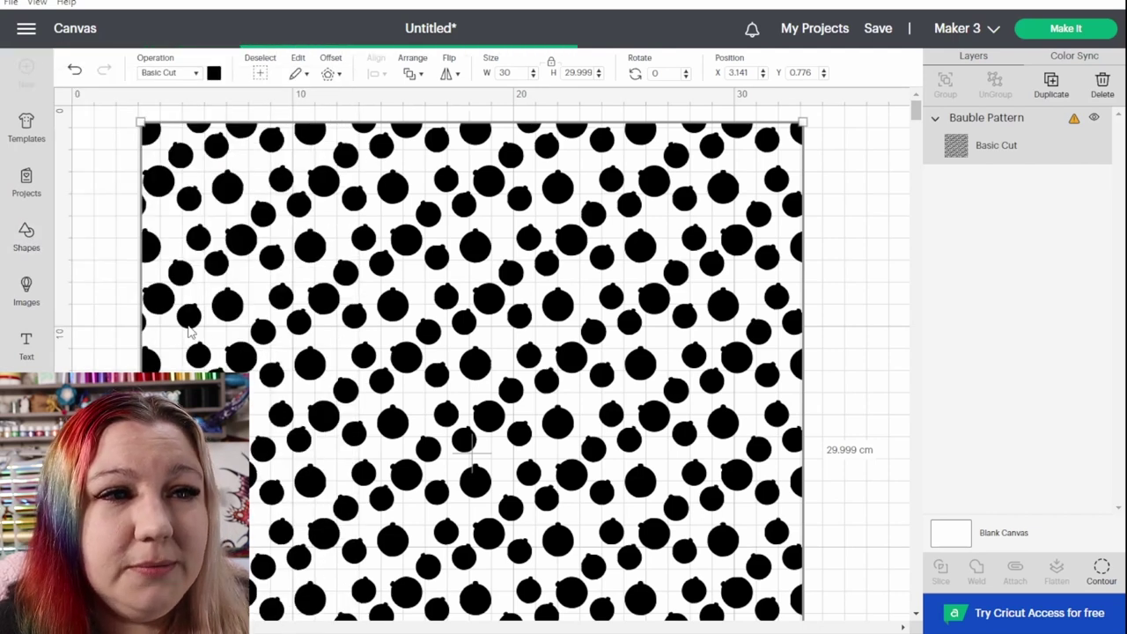
left_click_drag(133, 179, 243, 247)
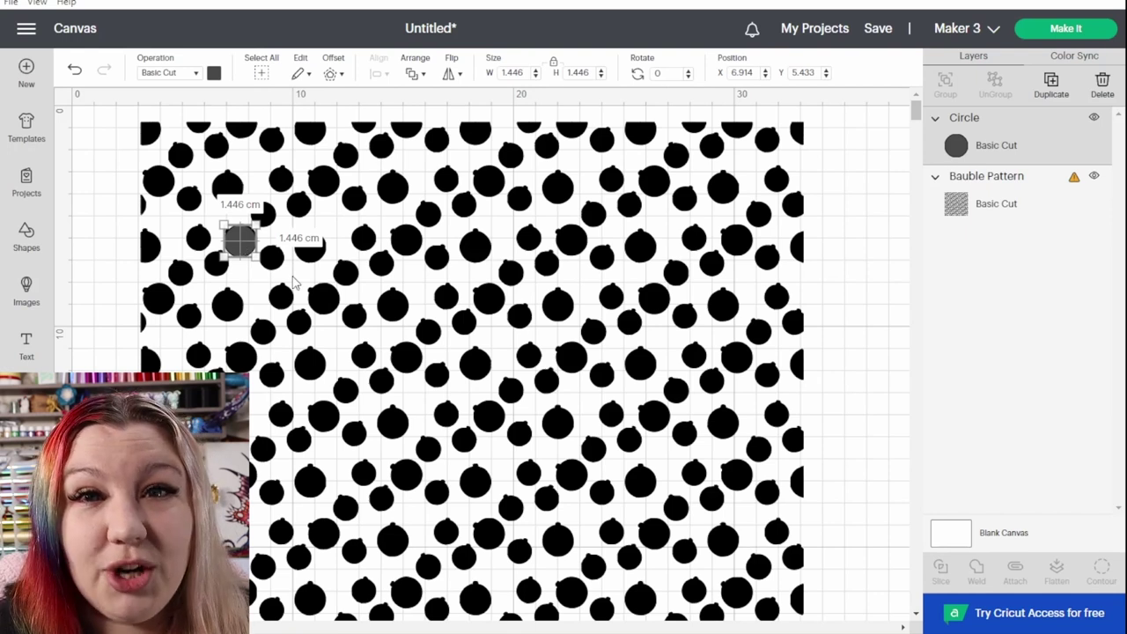
key("Delete")
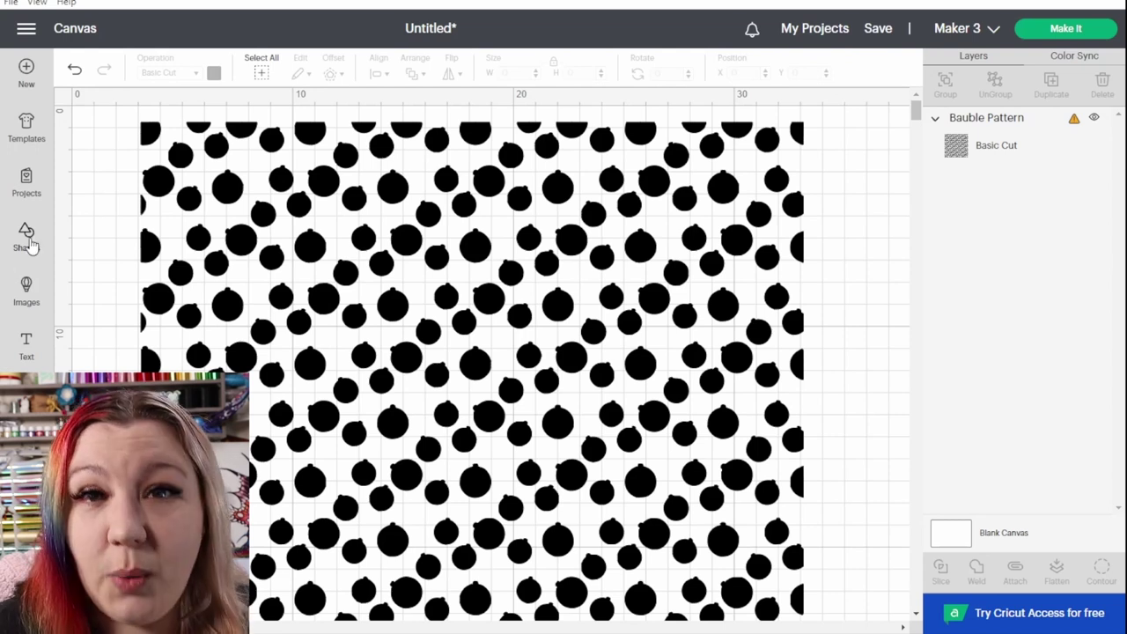
Step: Add a square, enlarge it to about 20 cm over the upper-left part of the bauble pattern, and send it behind the pattern
left_click(27, 235)
left_click(100, 272)
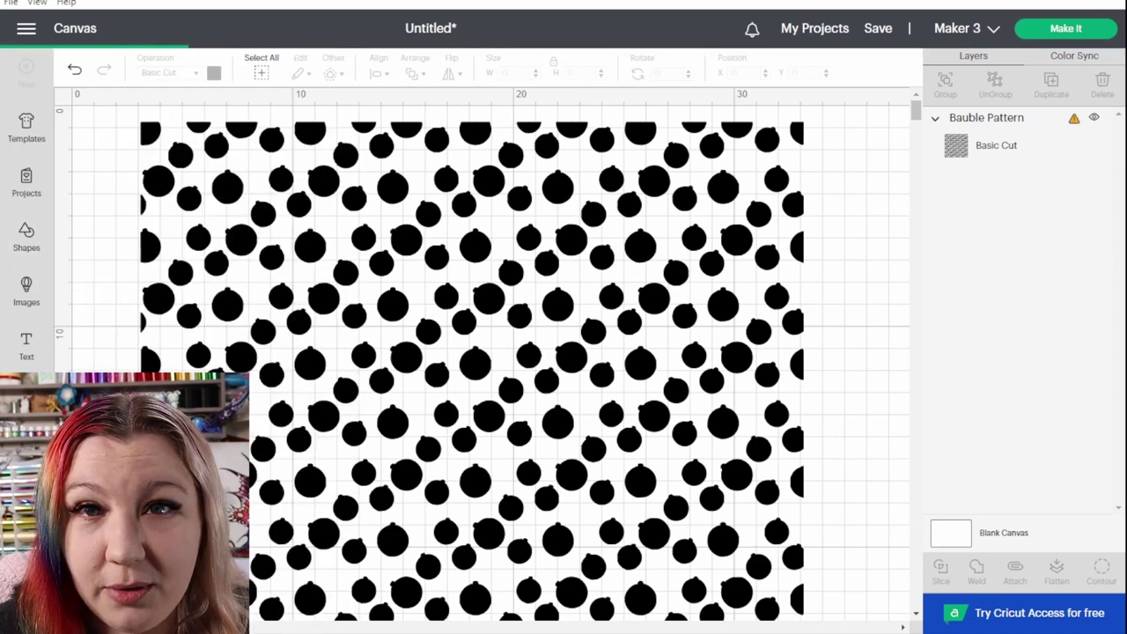
left_click_drag(239, 272, 572, 604)
left_click_drag(455, 500, 460, 455)
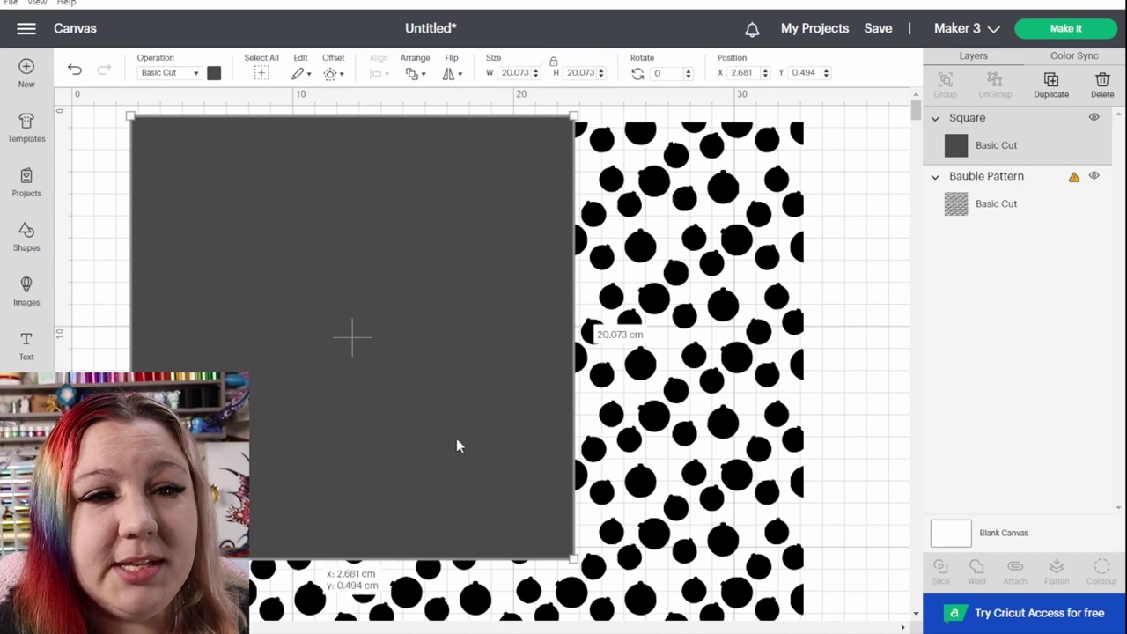
right_click(457, 439)
left_click(523, 288)
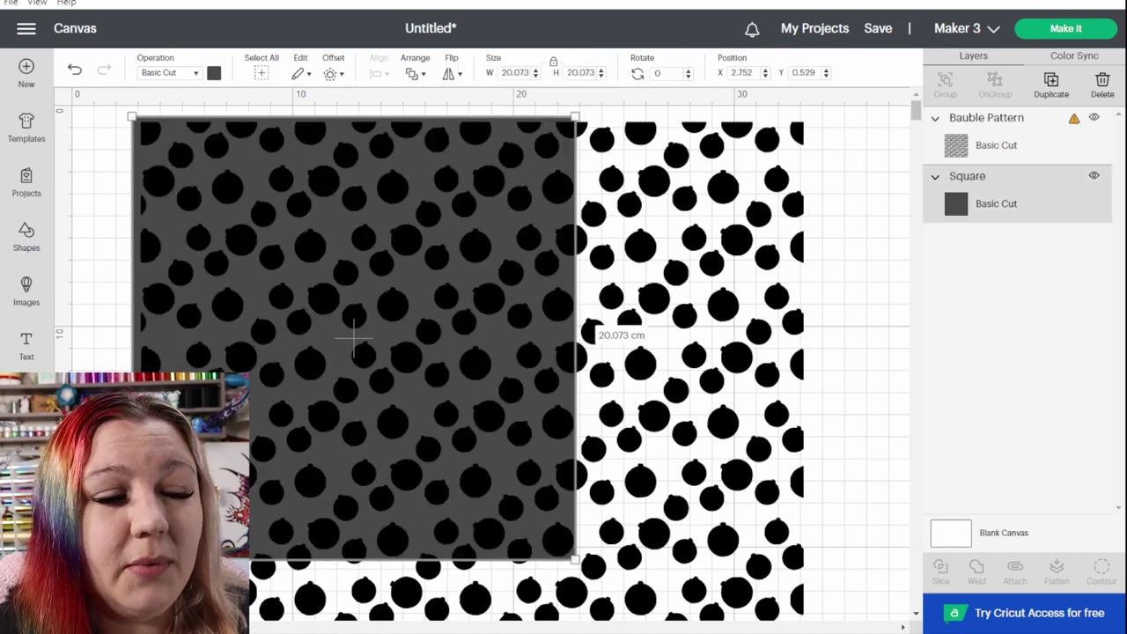
Step: Align the bauble pattern's upper-left corner with the square and slice the two objects
left_click(657, 544)
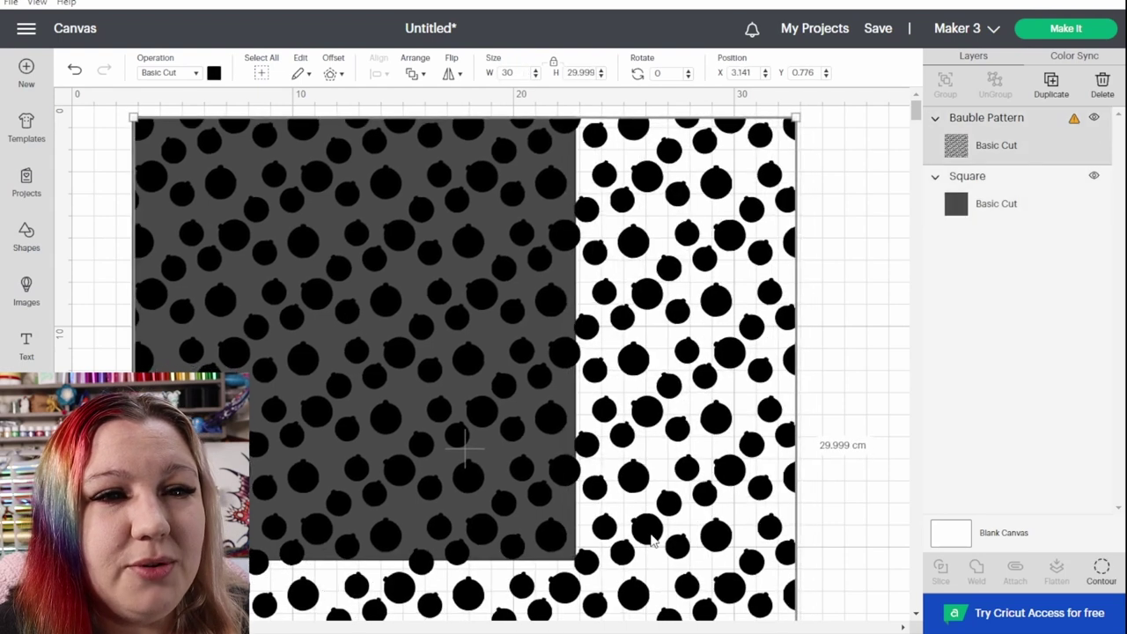
left_click_drag(652, 541, 655, 544)
left_click_drag(106, 387, 405, 472)
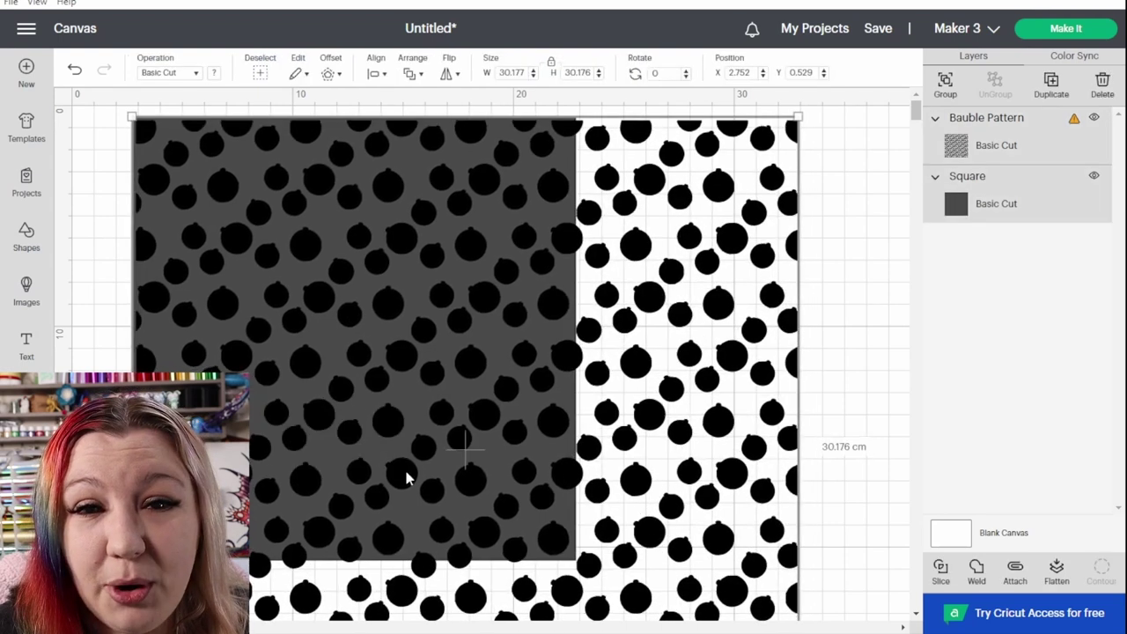
left_click(940, 572)
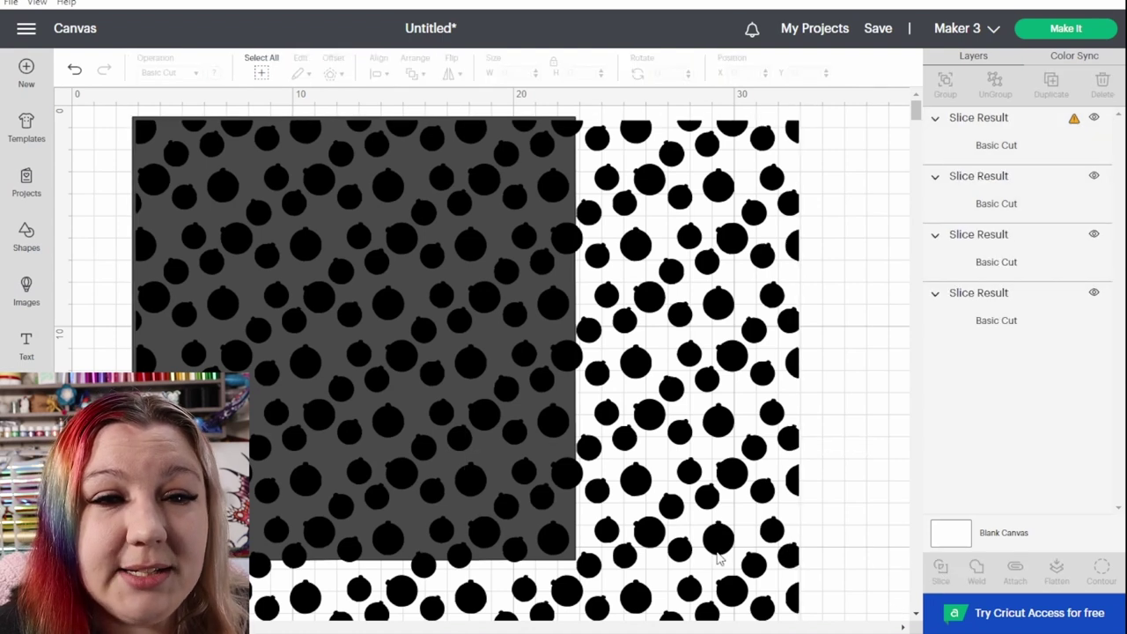
Step: Delete the excess pattern and the square's slice pieces, keeping only the square-cropped baubles, and reposition them on the canvas
left_click_drag(720, 559, 786, 556)
key("Delete")
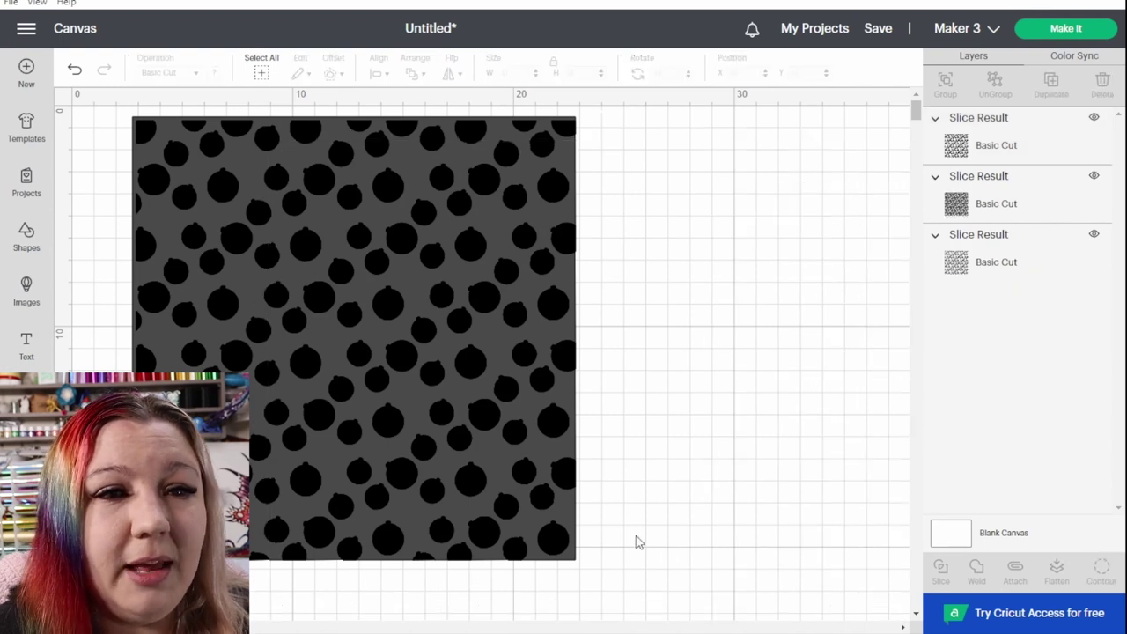
left_click_drag(394, 407, 885, 398)
left_click(367, 420)
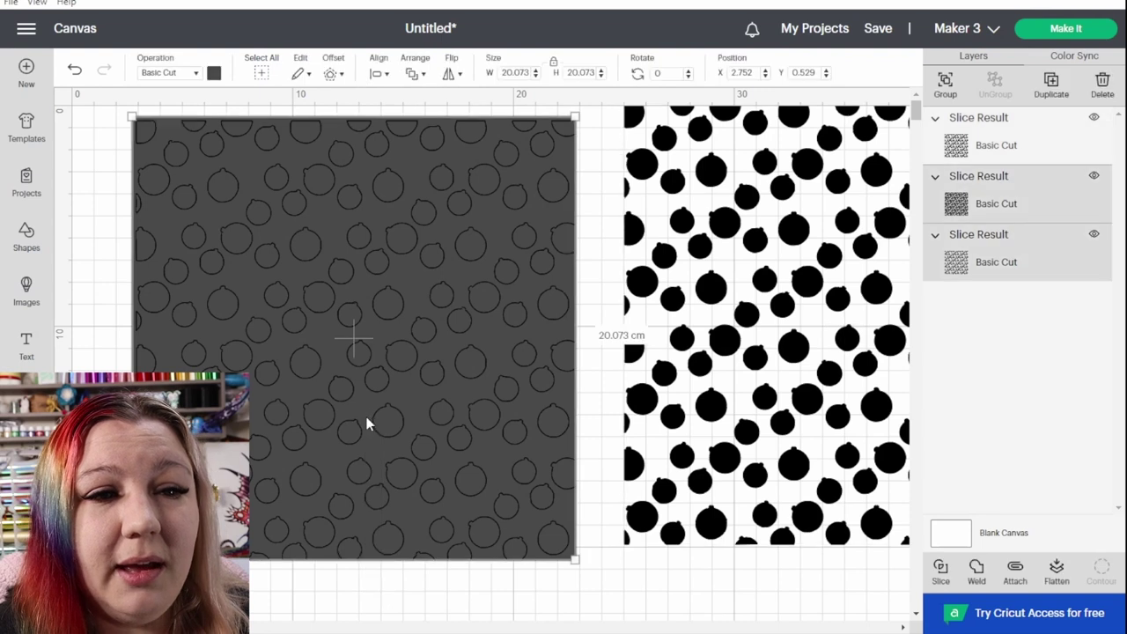
key("Delete")
left_click_drag(711, 408, 297, 434)
left_click(148, 367)
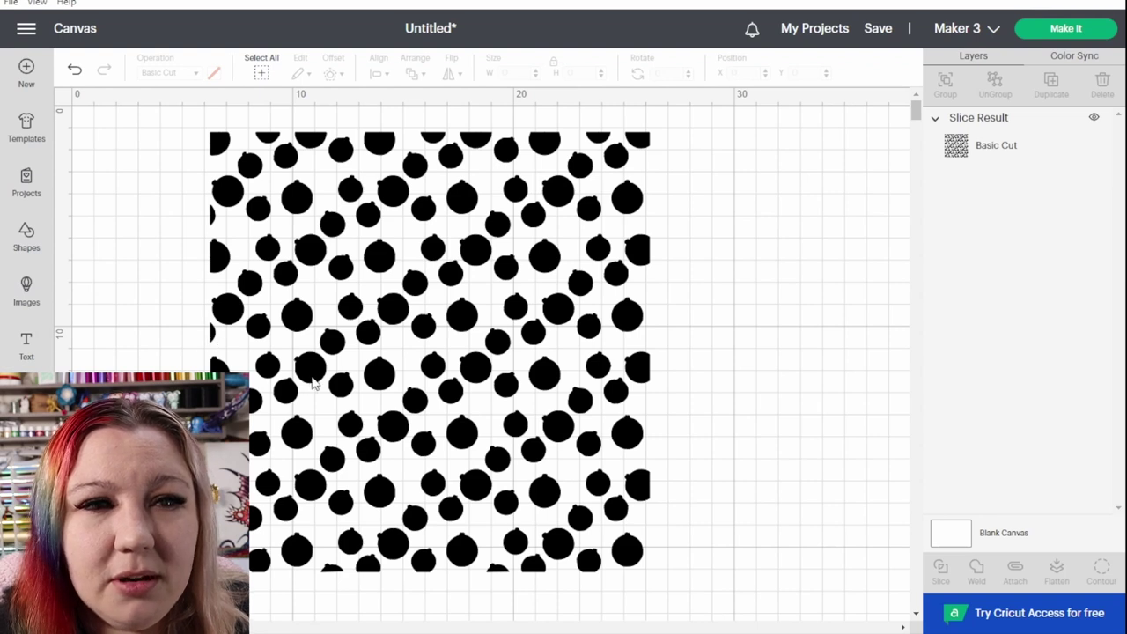
left_click_drag(542, 373, 679, 360)
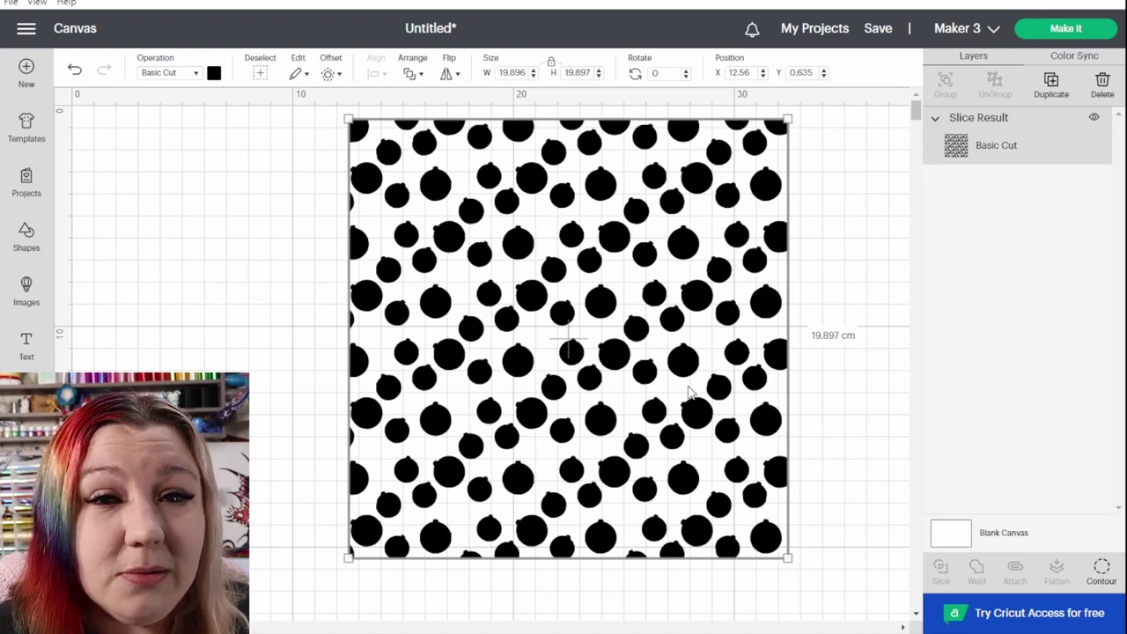
left_click_drag(693, 389, 683, 407)
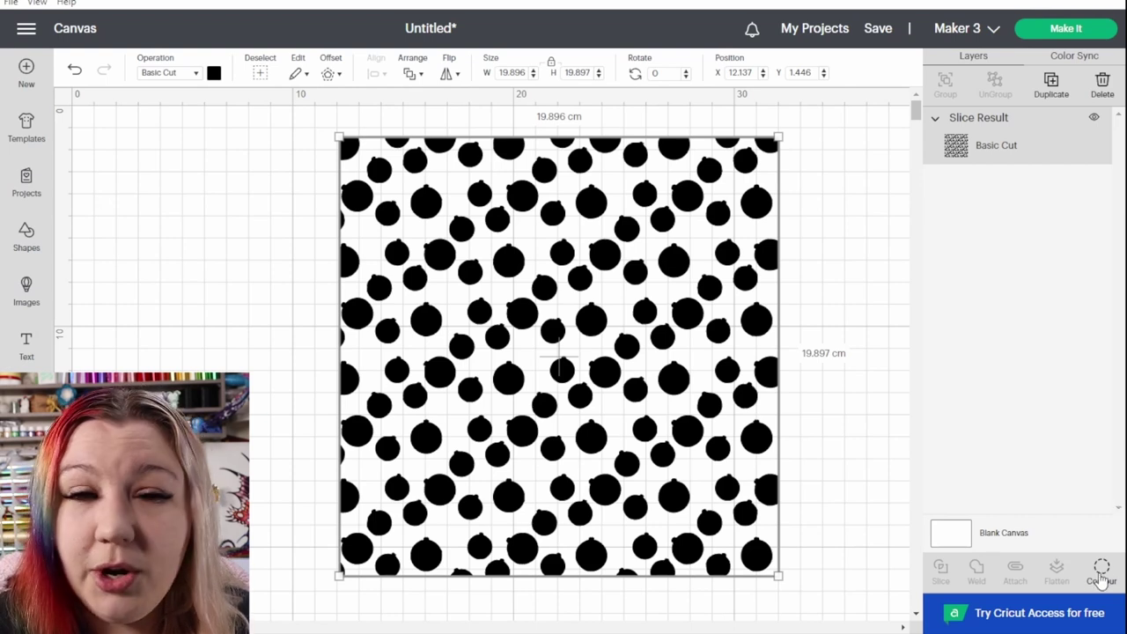
Step: Open Contour for the cropped bauble pattern and hide the smallest cut-off slivers at the end of the contour list
left_click(1100, 572)
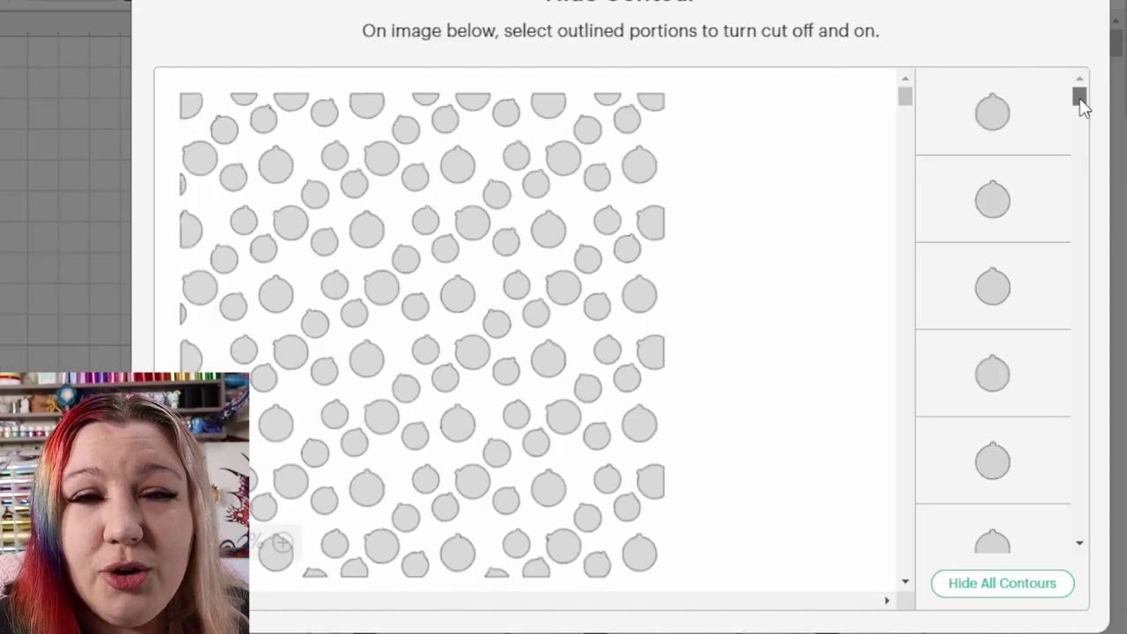
left_click_drag(1080, 98, 1068, 545)
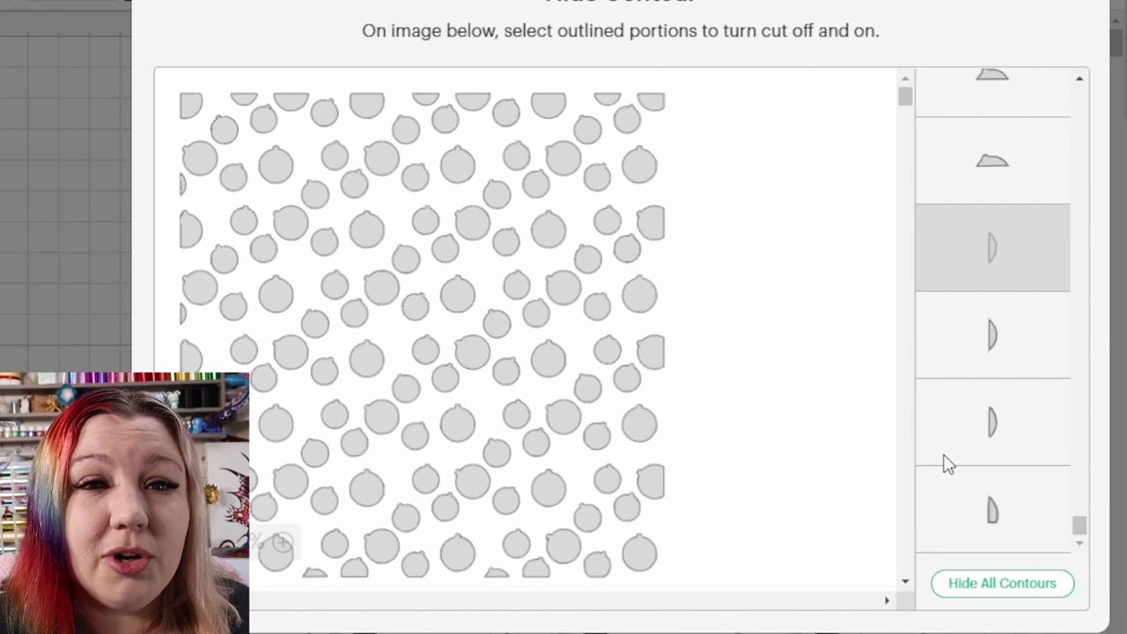
left_click(995, 519)
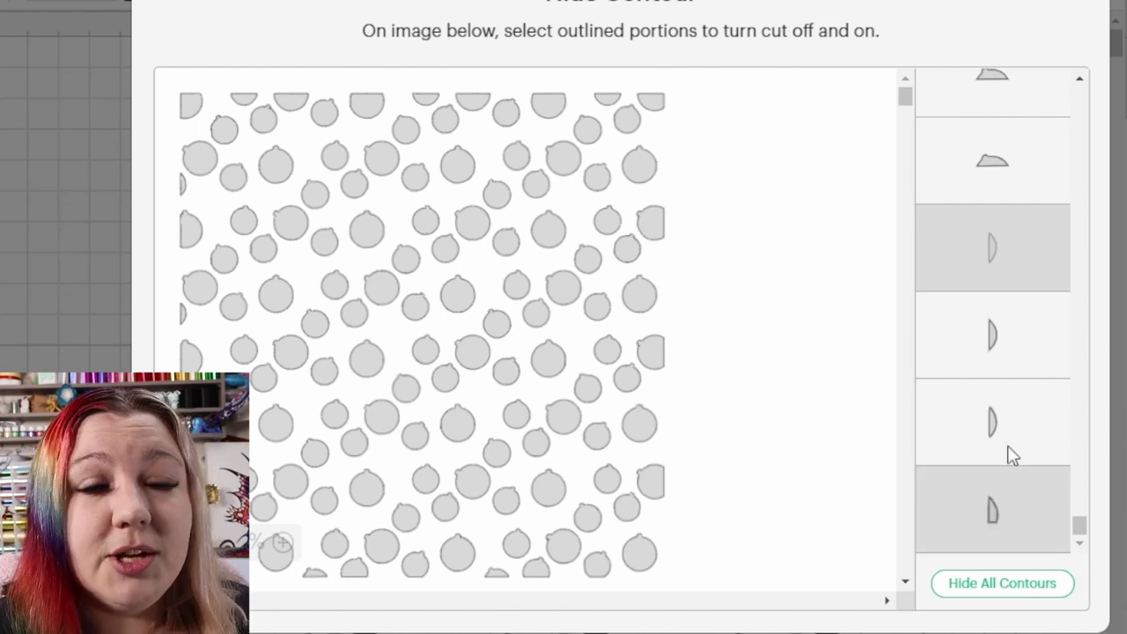
left_click(1009, 447)
left_click(1014, 358)
left_click(1008, 176)
scroll(992, 493, "up", 1)
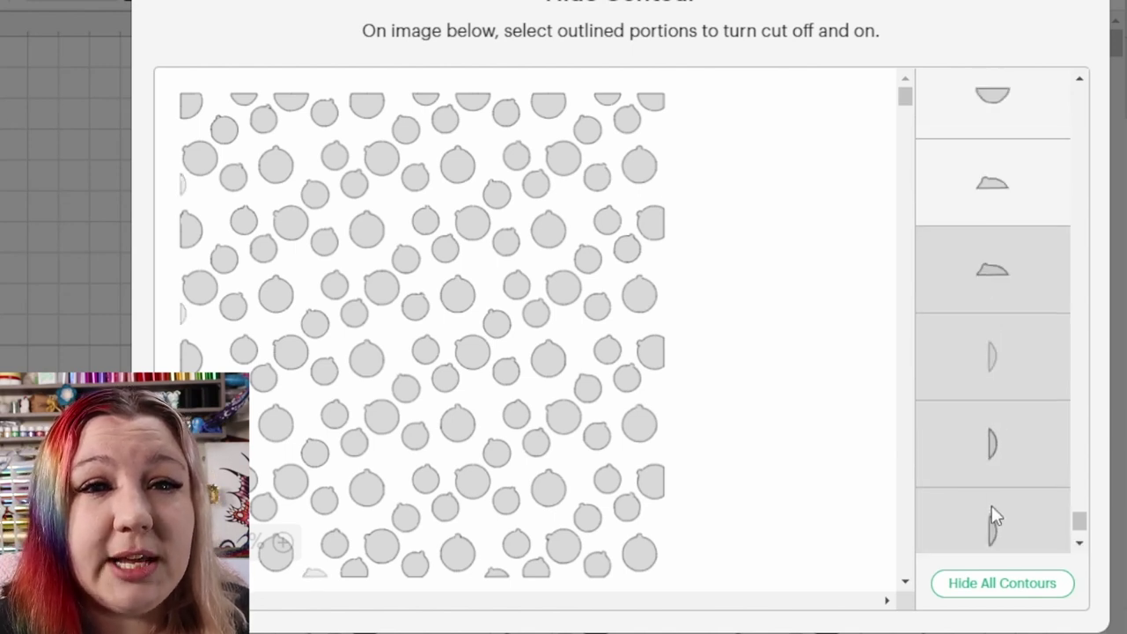
left_click(1003, 218)
left_click(1003, 108)
scroll(969, 377, "up", 3)
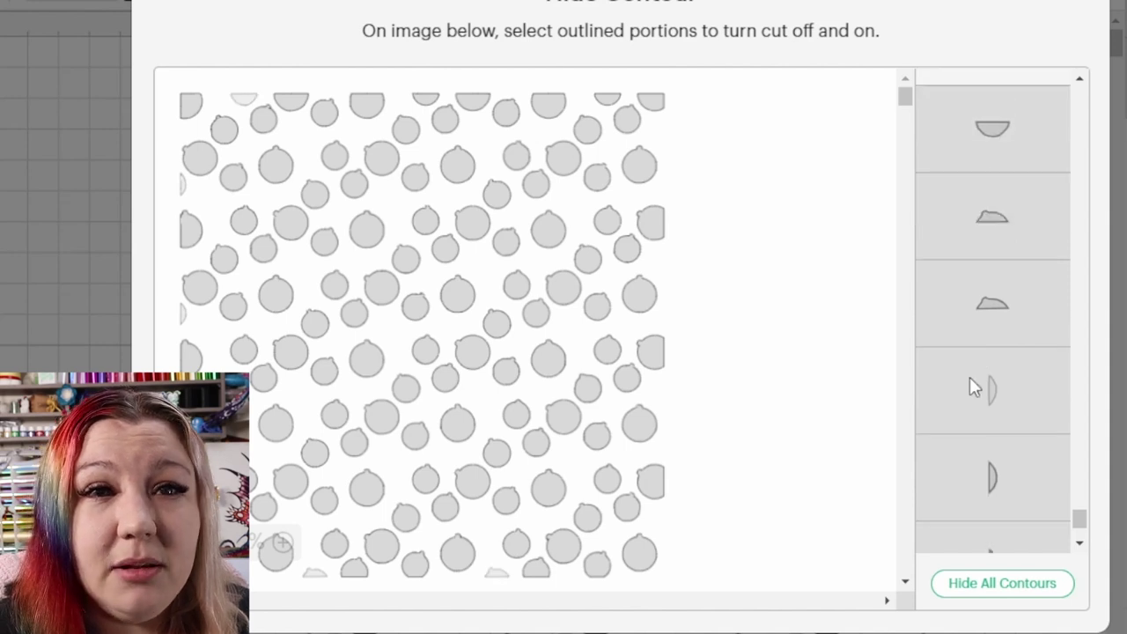
Step: Hide the larger cut-off bauble contours along the top, bottom and corners, checking the contour list for further partial shapes
scroll(959, 335, "up", 1)
left_click(978, 340)
left_click(984, 251)
left_click(989, 140)
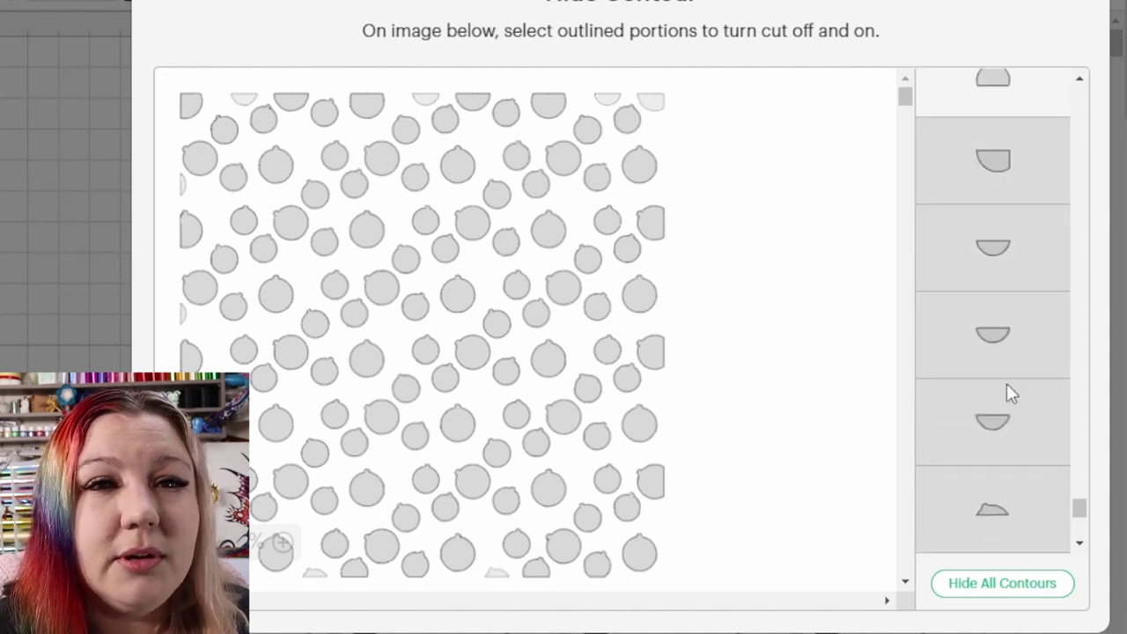
scroll(1004, 431, "up", 3)
left_click(1008, 141)
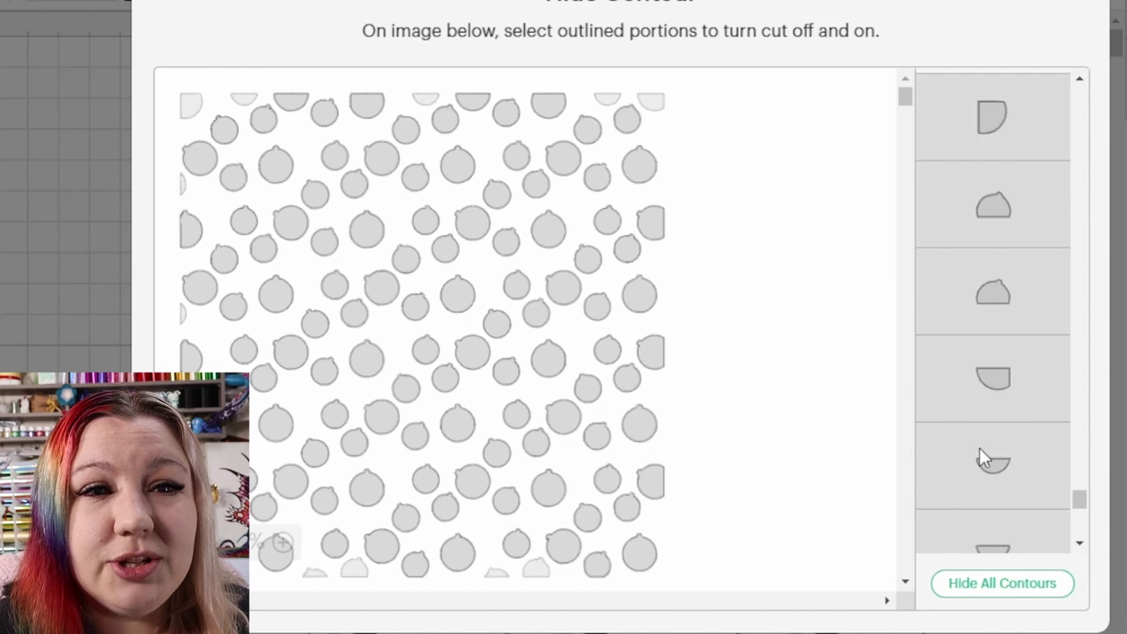
scroll(979, 447, "up", 1)
scroll(1004, 432, "up", 2)
scroll(1004, 432, "up", 2)
left_click(1014, 151)
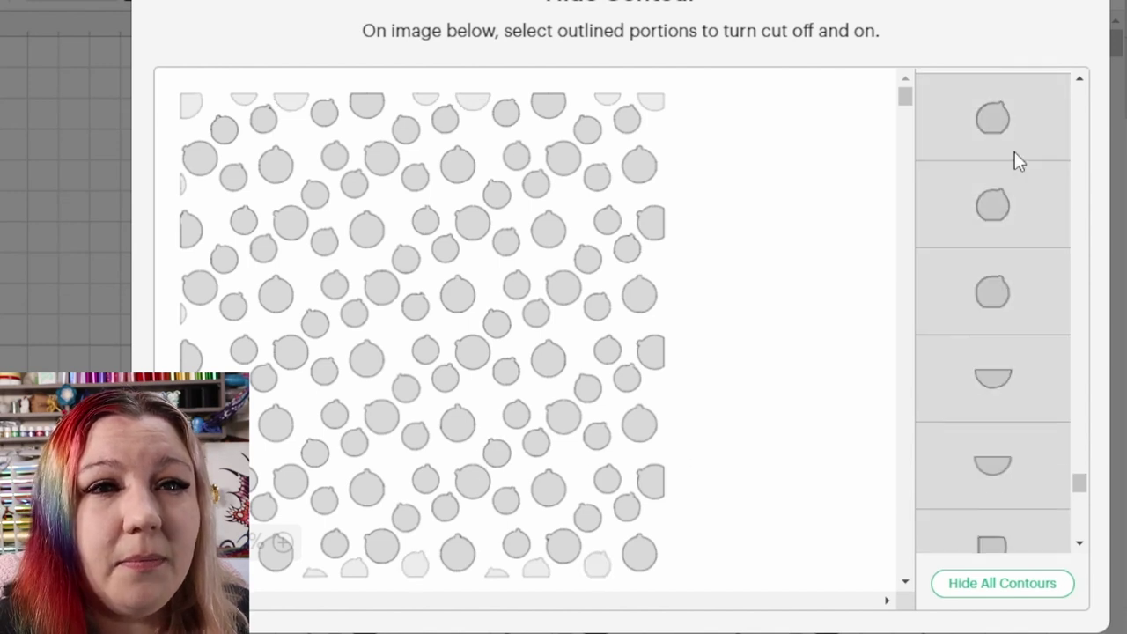
scroll(968, 431, "up", 3)
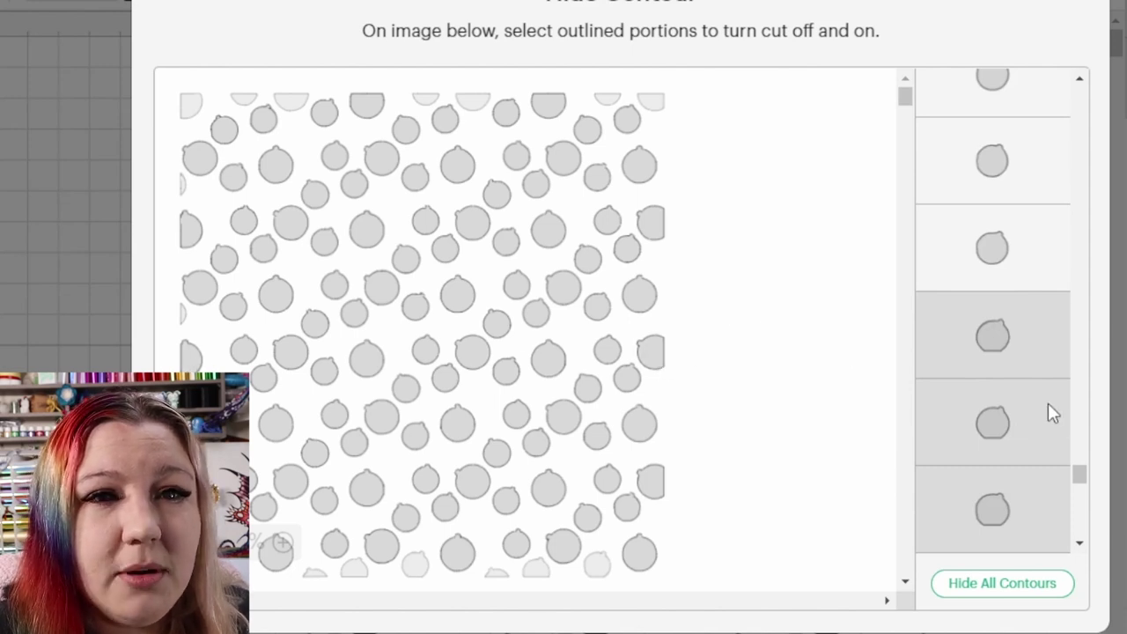
left_click(998, 340)
scroll(1001, 379, "up", 1)
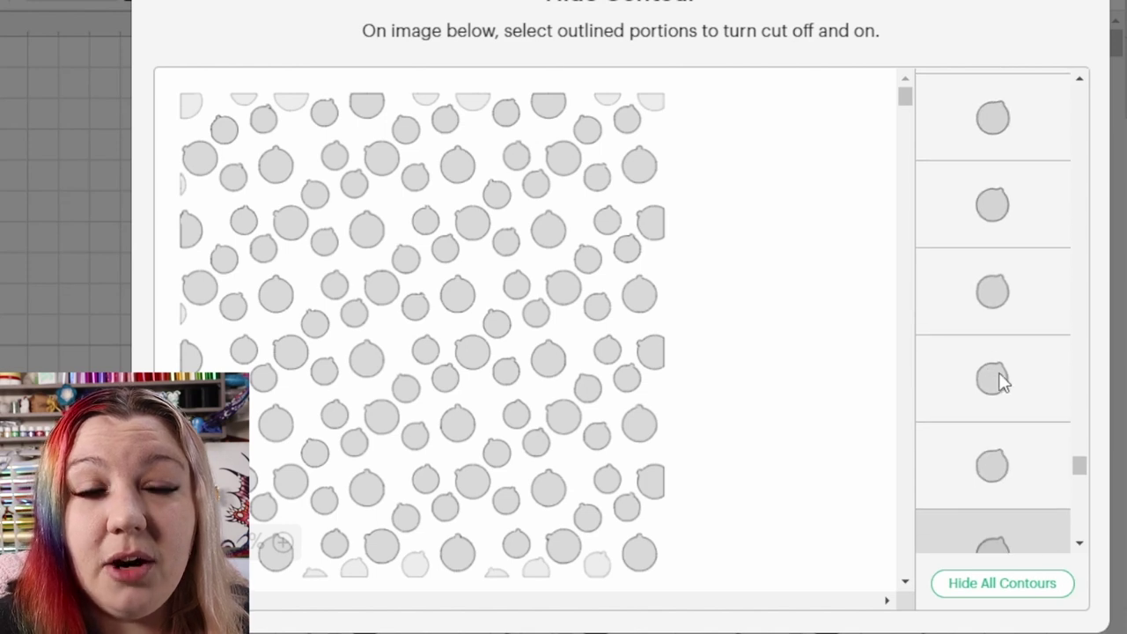
scroll(974, 422, "up", 1)
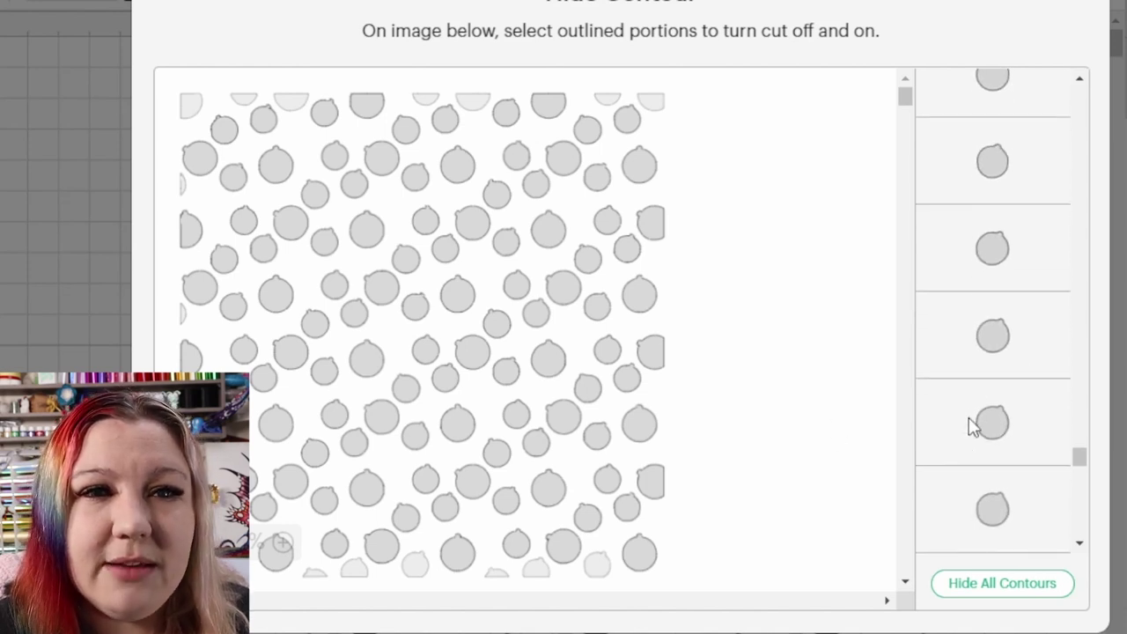
Step: Hide the remaining cut-off baubles along the pattern's top, left and right edges in the contour preview, and return to the canvas
left_click(656, 361)
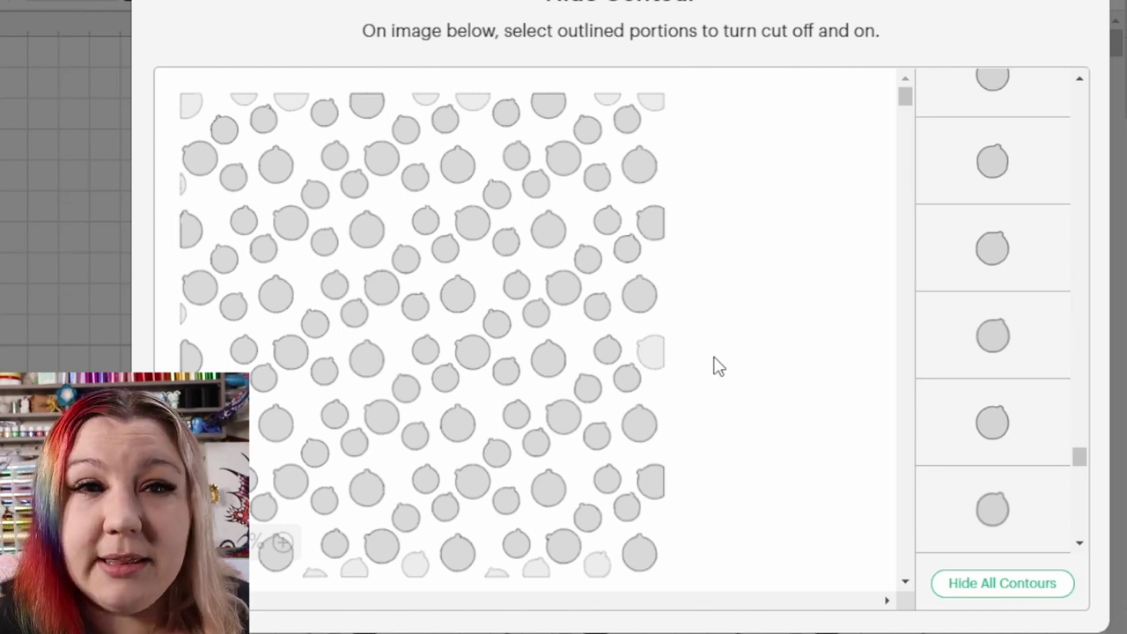
left_click(653, 231)
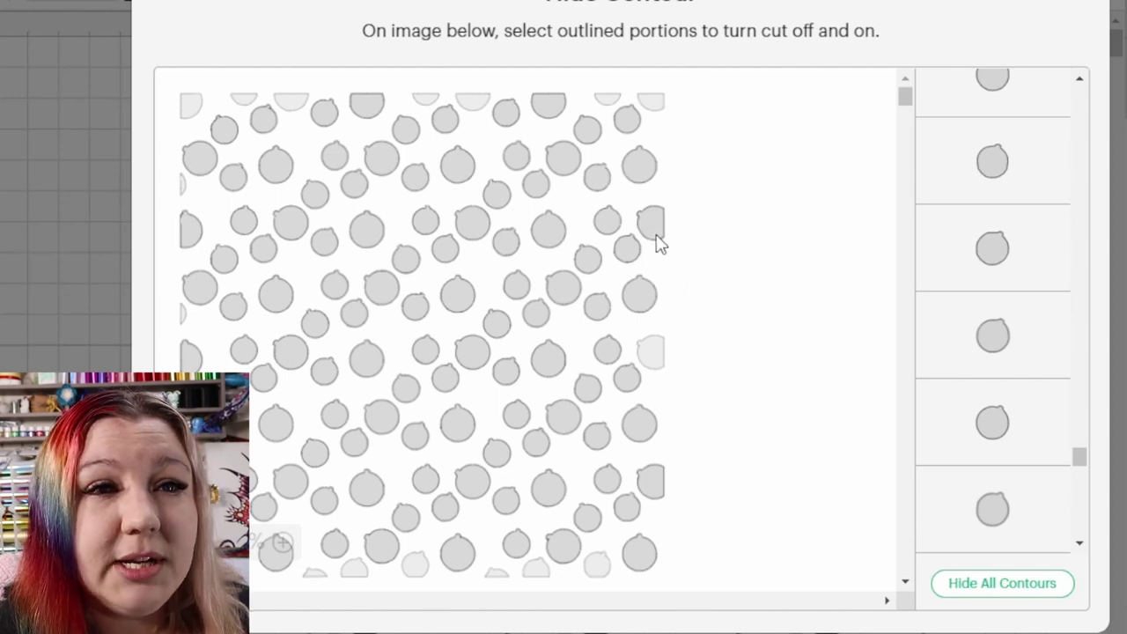
left_click(555, 105)
left_click(372, 111)
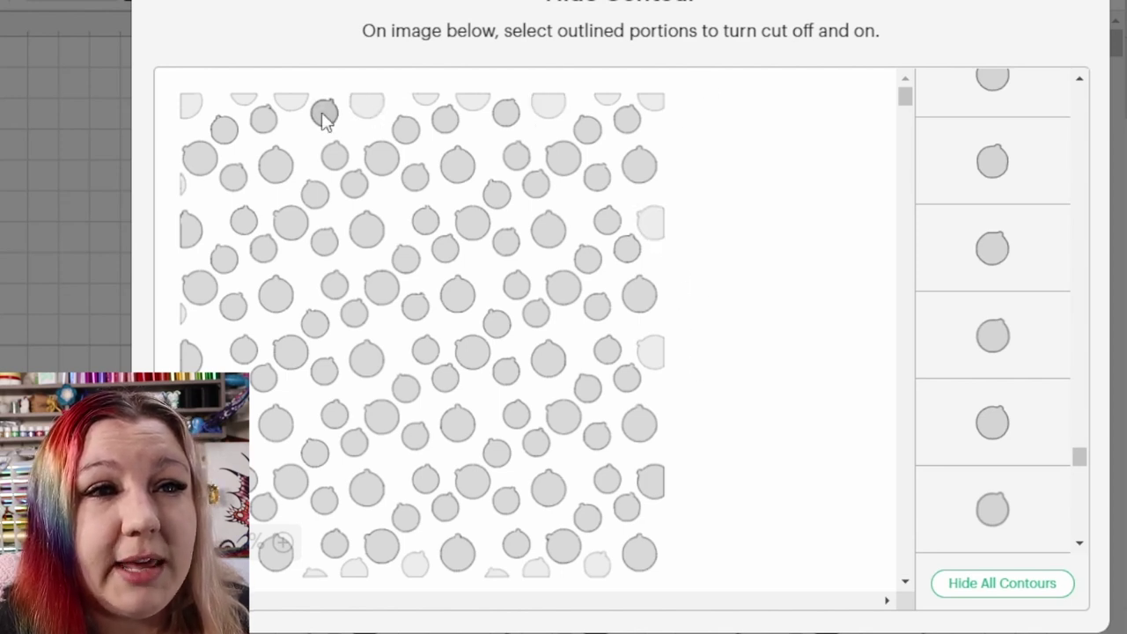
left_click(191, 234)
left_click(190, 357)
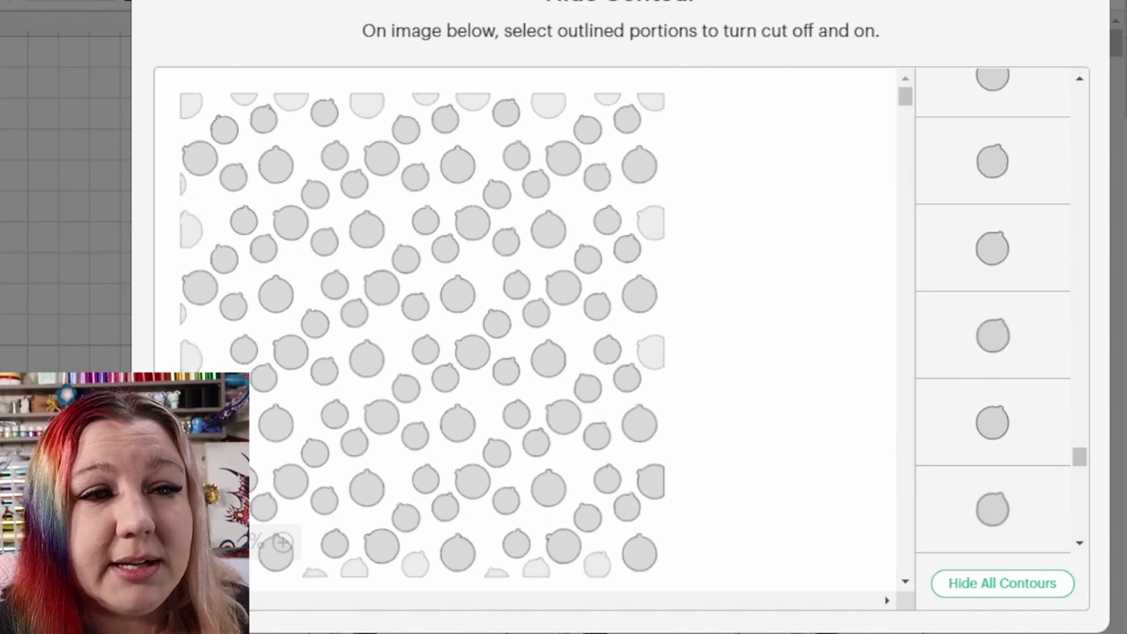
left_click(651, 481)
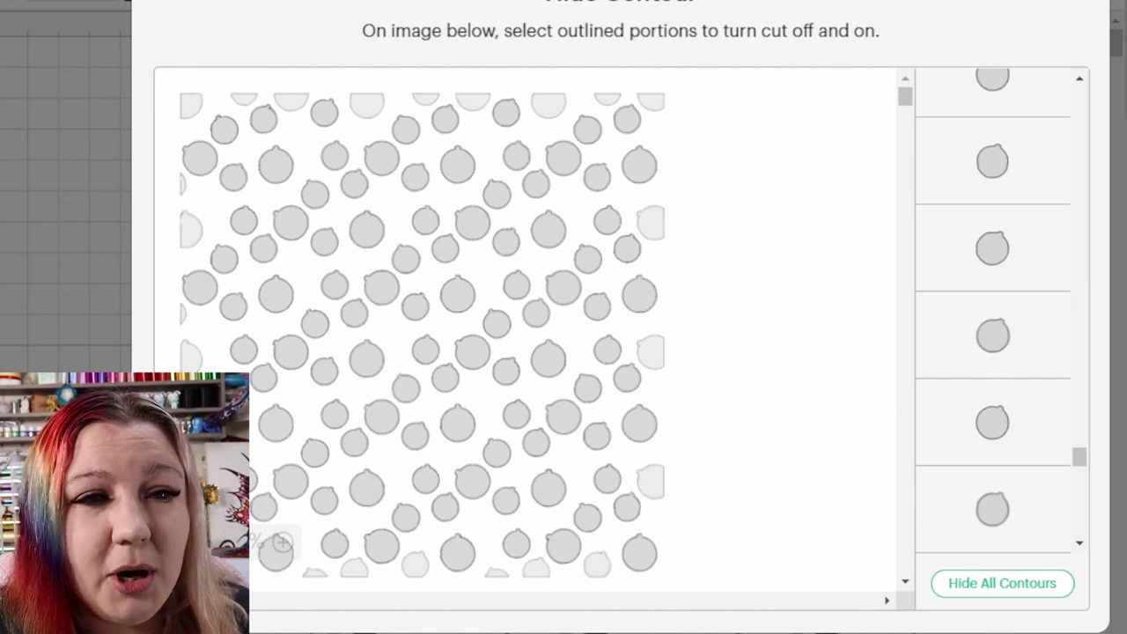
left_click(187, 354)
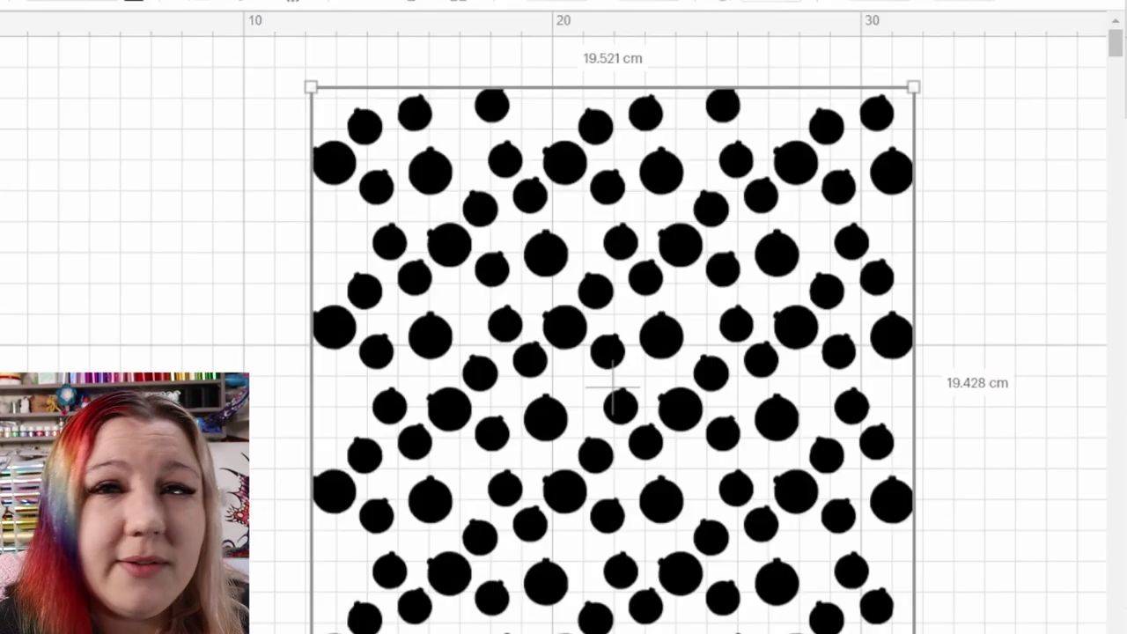
left_click(988, 393)
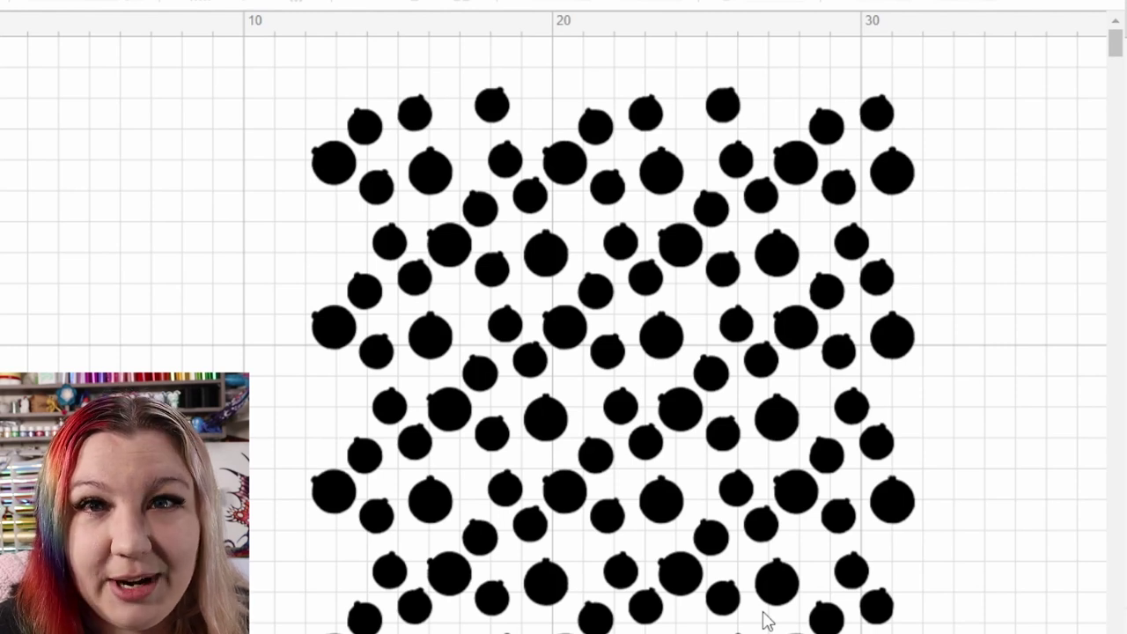
Step: Add a square shape, enlarge it to about 22.9 cm per side and position it over the whole bauble pattern
left_click(528, 585)
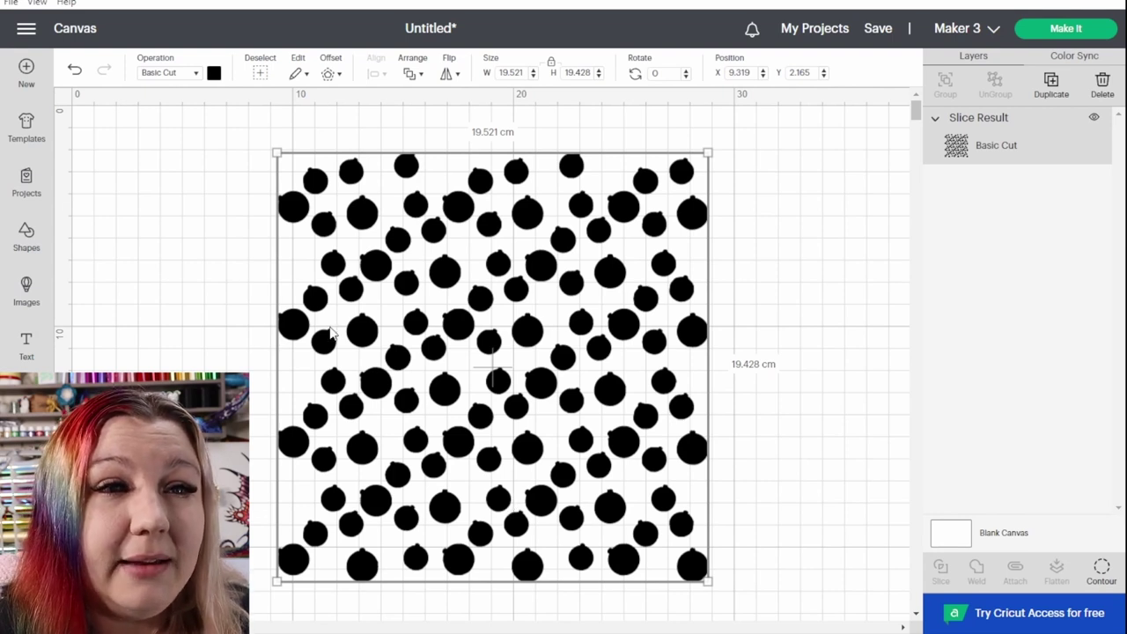
left_click(26, 236)
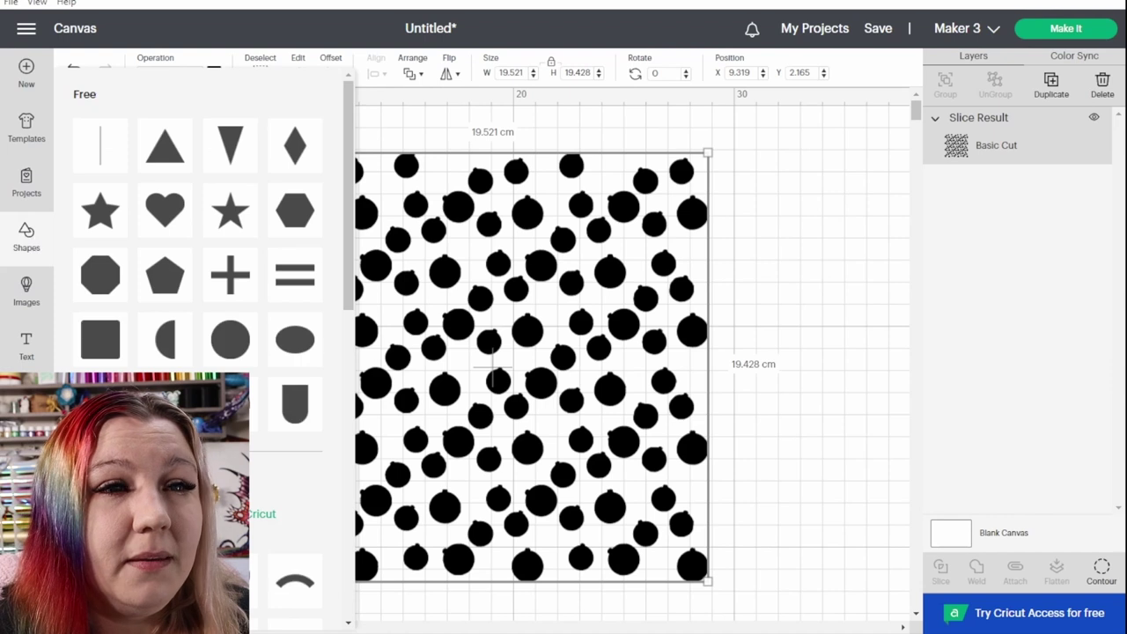
left_click(100, 335)
left_click_drag(268, 302, 661, 621)
left_click_drag(601, 501, 676, 423)
Step: Send the square to the back behind the baubles and align both layers to a common center
right_click(622, 378)
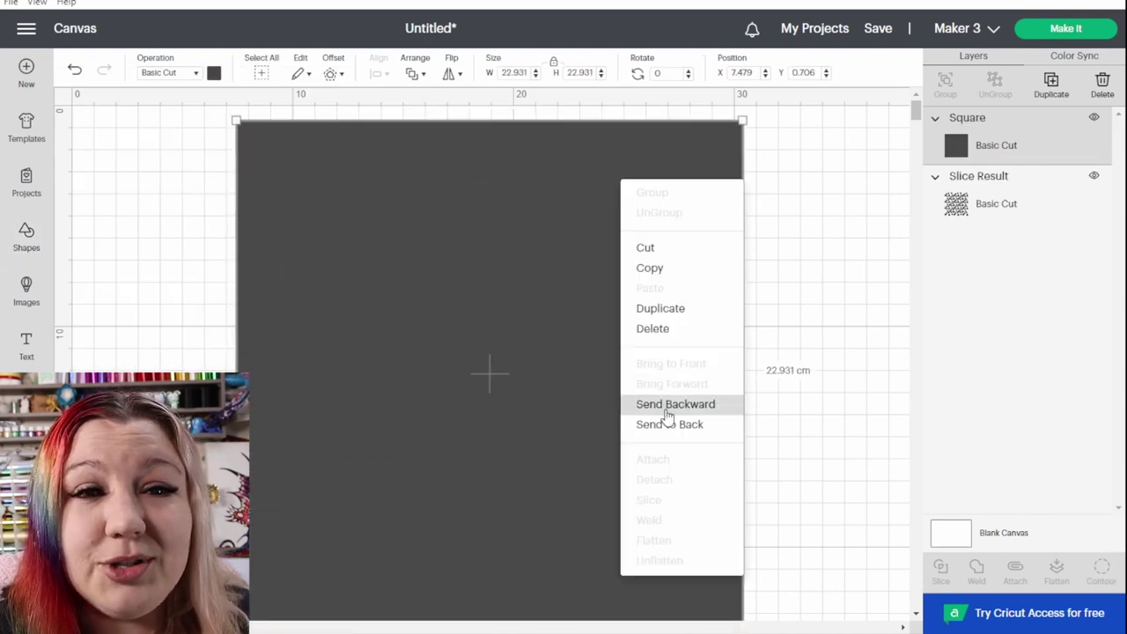
left_click(670, 424)
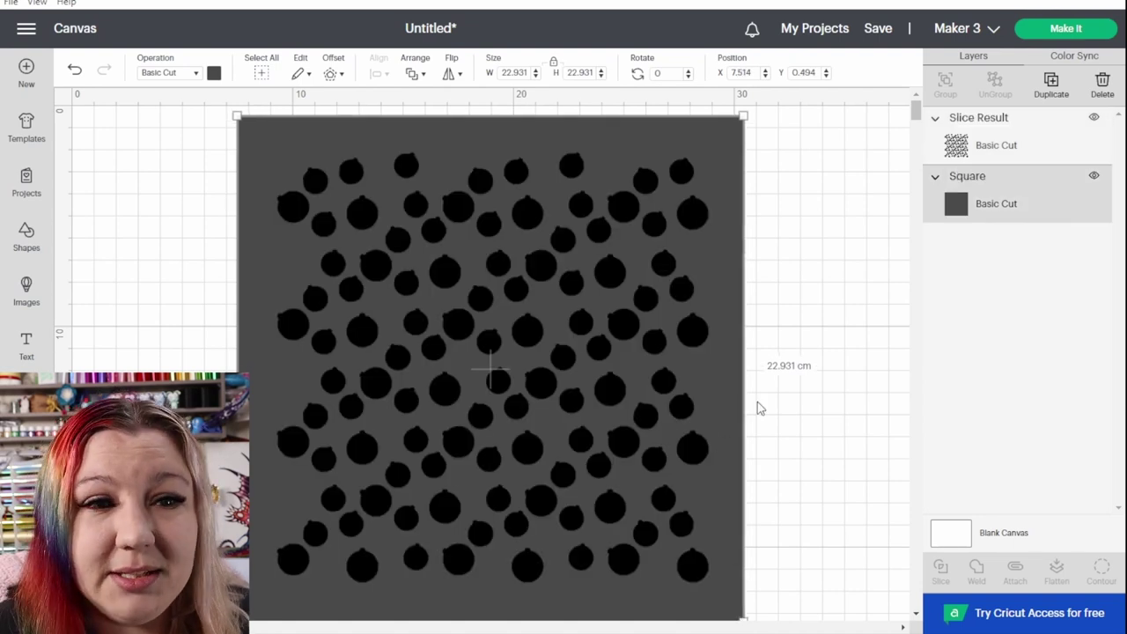
left_click_drag(833, 398, 422, 328)
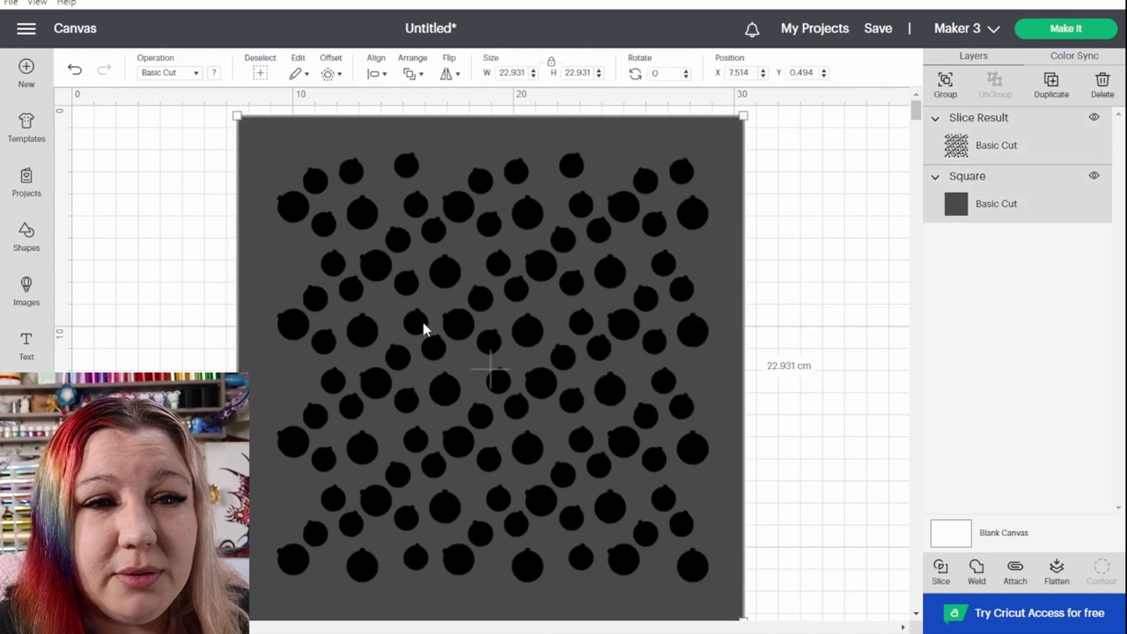
left_click(374, 74)
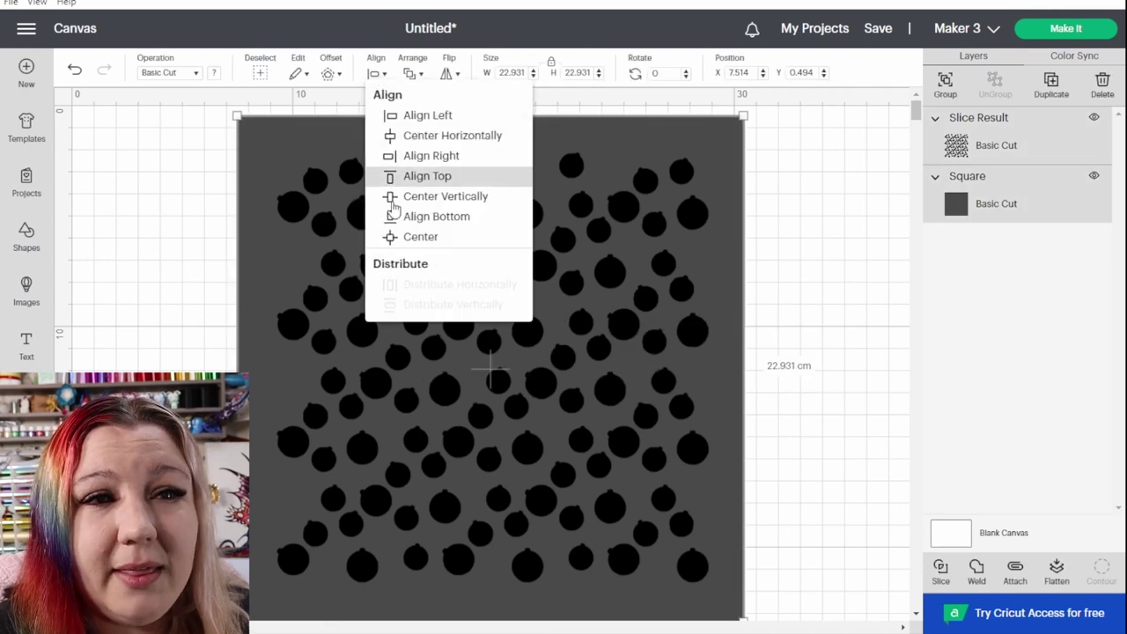
left_click(406, 240)
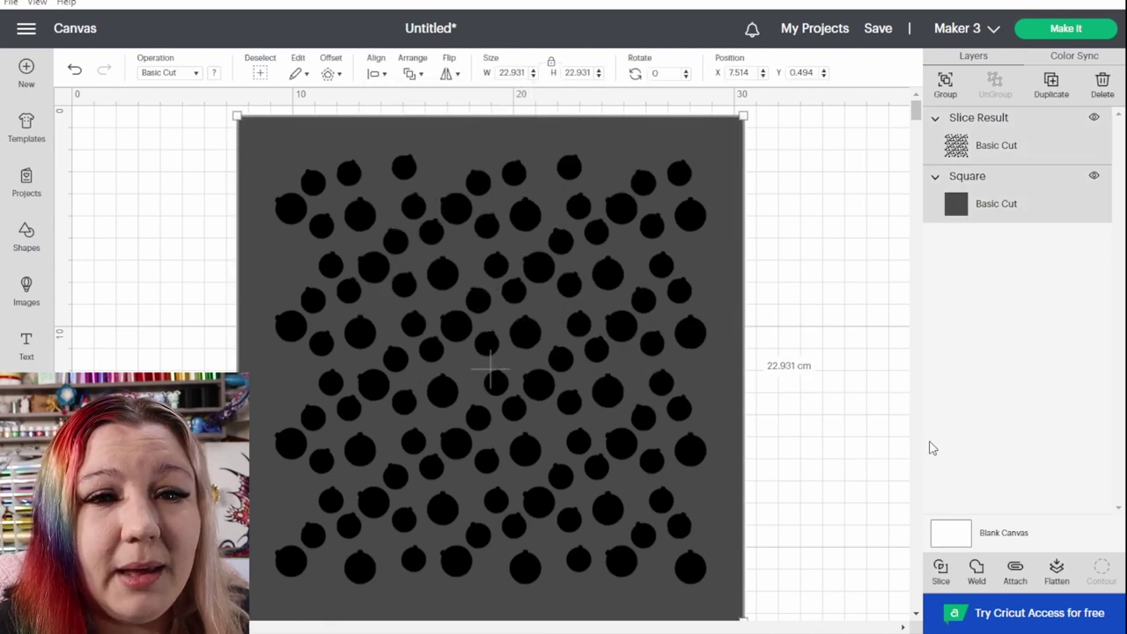
Step: Slice the baubles out of the square, move the stencil aside and delete the leftover bauble pieces
left_click(940, 571)
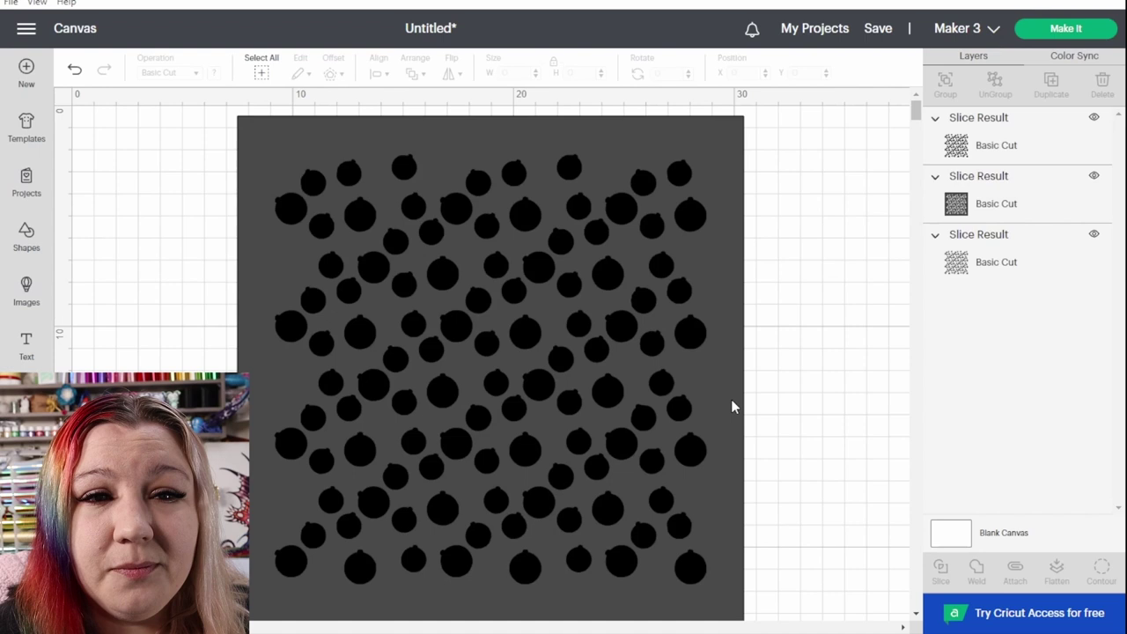
left_click_drag(730, 407, 970, 397)
left_click_drag(187, 307, 421, 472)
key("Delete")
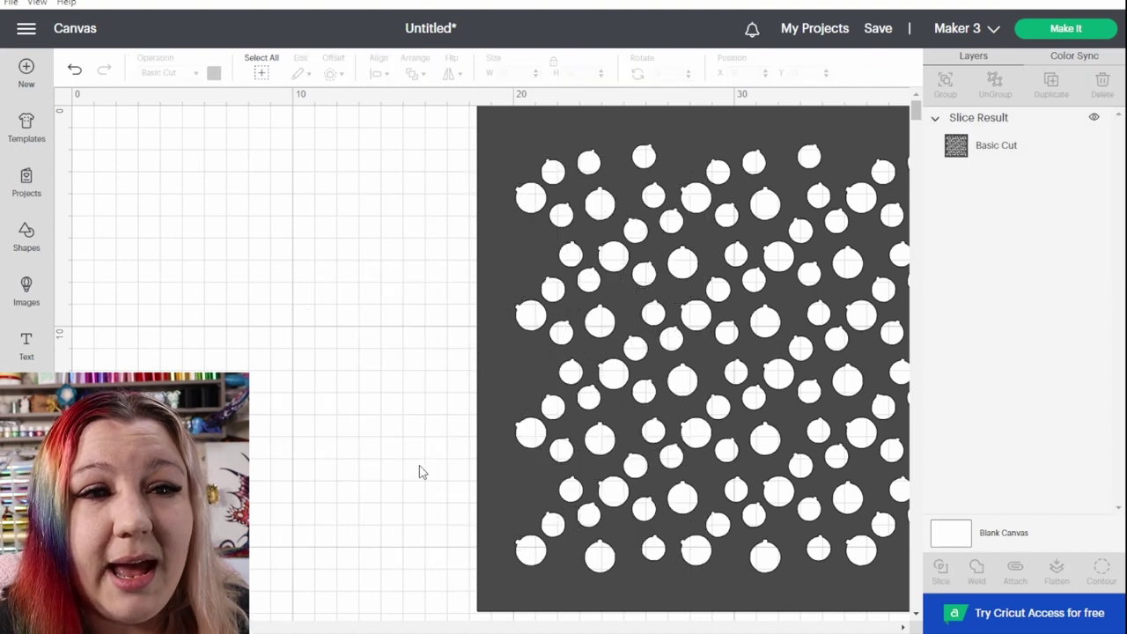
Step: Move the stencil back toward the middle of the canvas and scale it down to about 20.1 cm square
left_click_drag(616, 424, 400, 419)
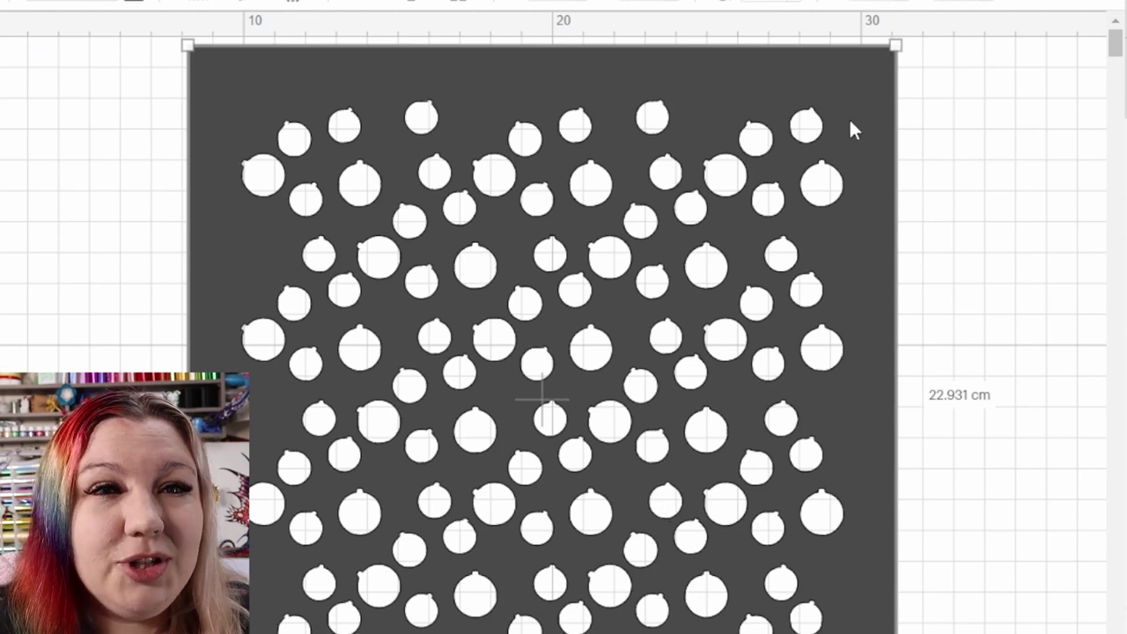
left_click_drag(852, 131, 847, 167)
left_click_drag(895, 88, 808, 176)
left_click_drag(701, 411, 758, 330)
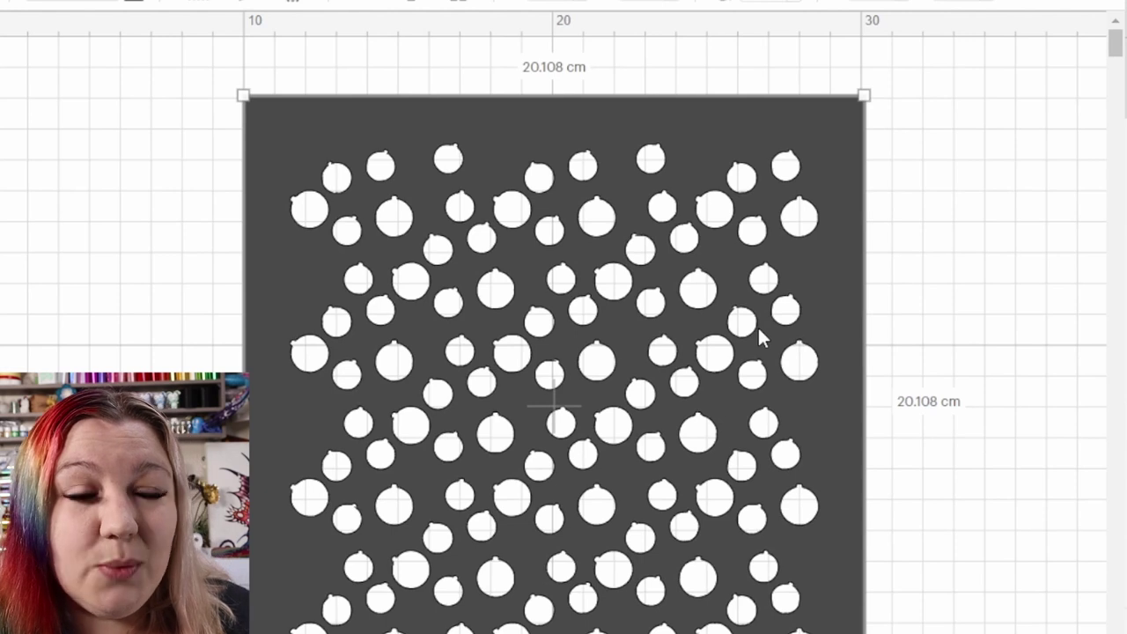